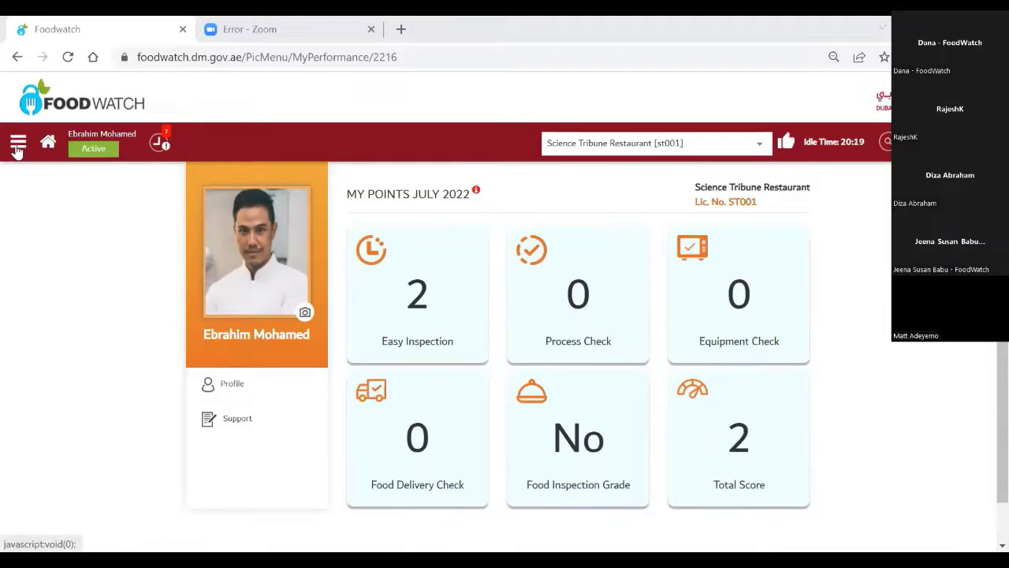
Step: Go to Inspections > Process Check, which returns a 404 Not Found error, and open a new tab
left_click(17, 144)
mouse_move(46, 256)
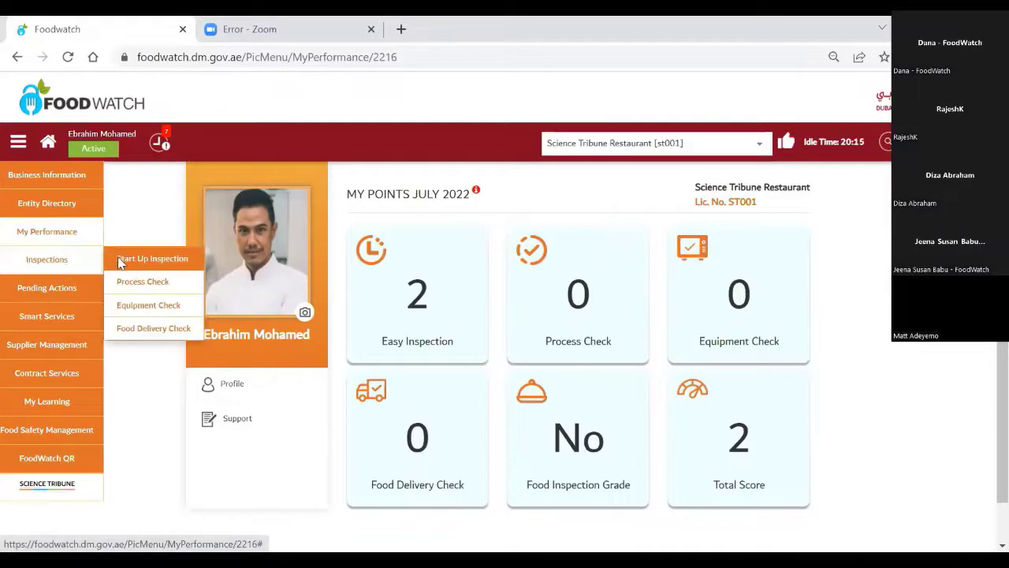
left_click(149, 282)
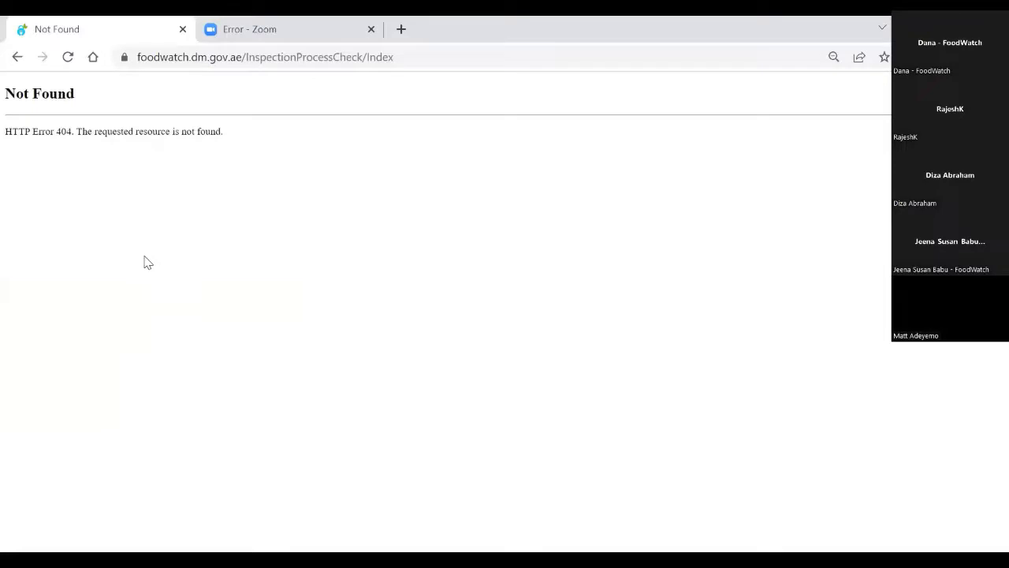
left_click(401, 30)
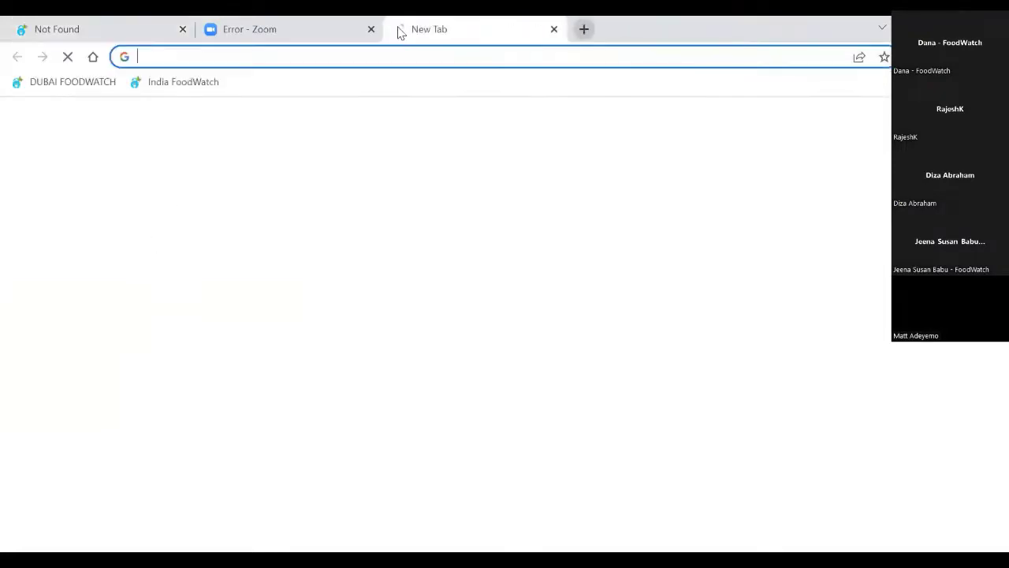
Step: Close the Not Found tab and load the India FoodWatch login page from the bookmark in a new tab
left_click(183, 29)
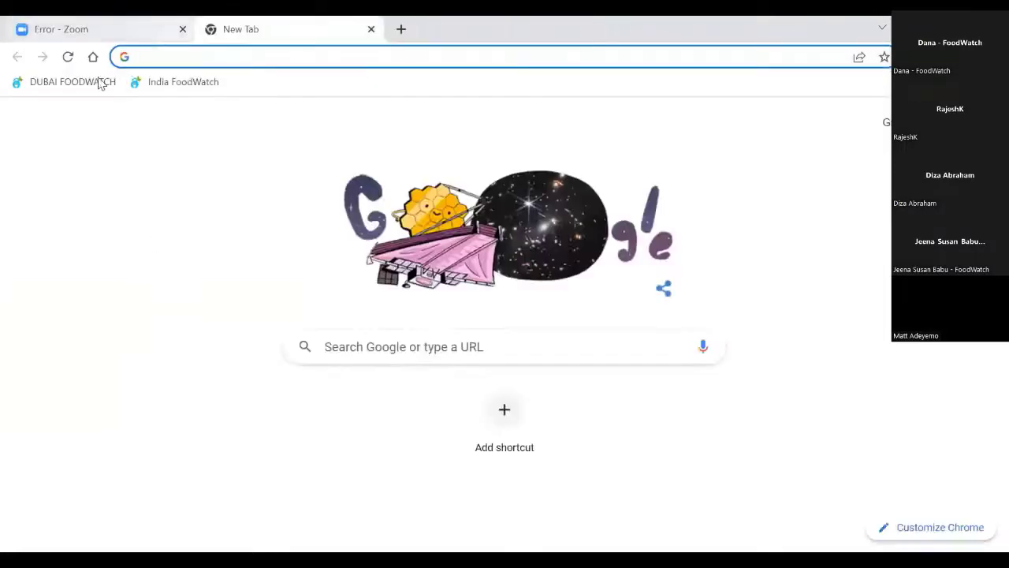
left_click(101, 82)
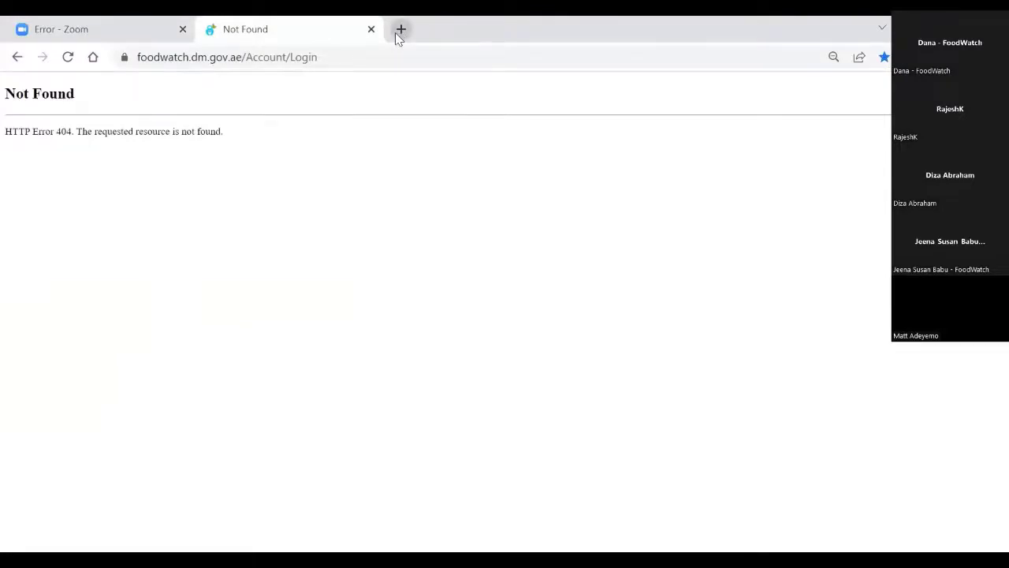
left_click(122, 30)
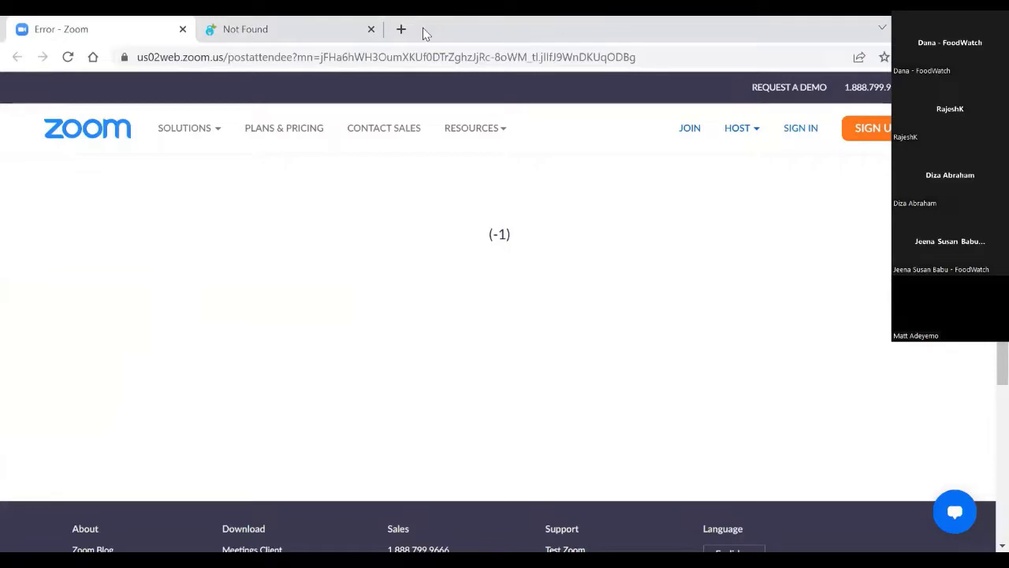
left_click(402, 30)
left_click(588, 30)
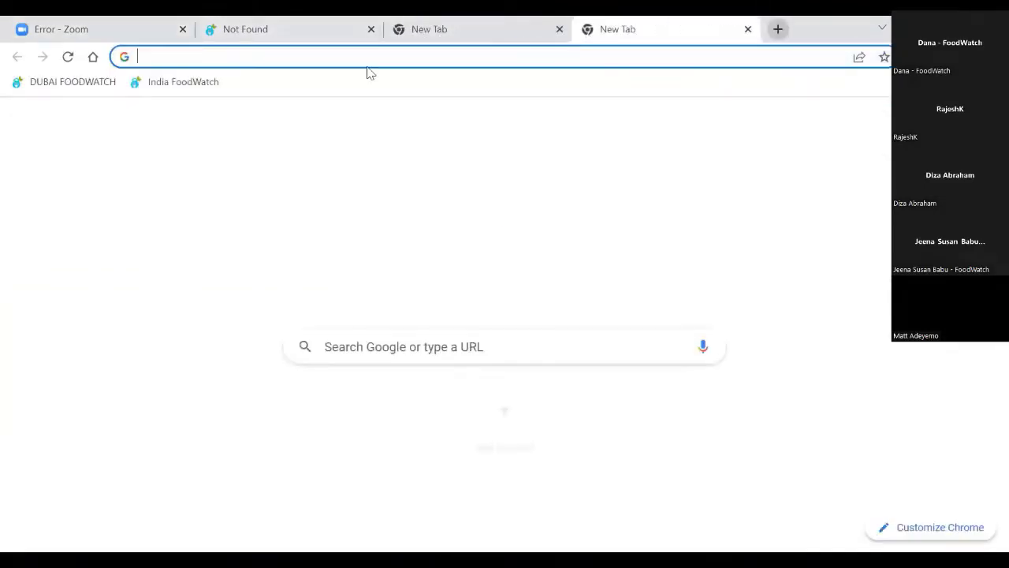
left_click(202, 88)
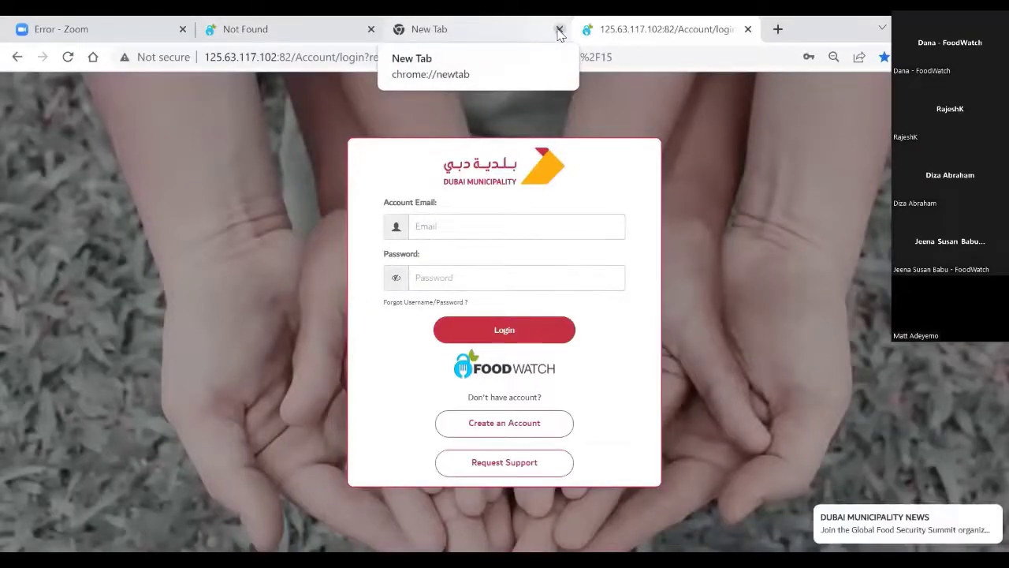
Step: Log in to FoodWatch with the saved account email and password
left_click(517, 227)
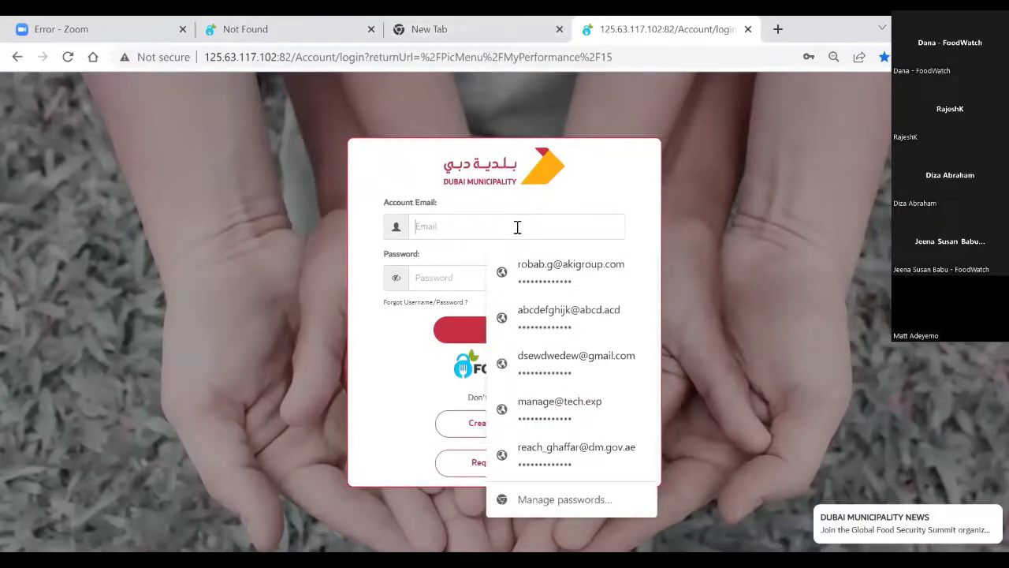
left_click(558, 316)
left_click(511, 329)
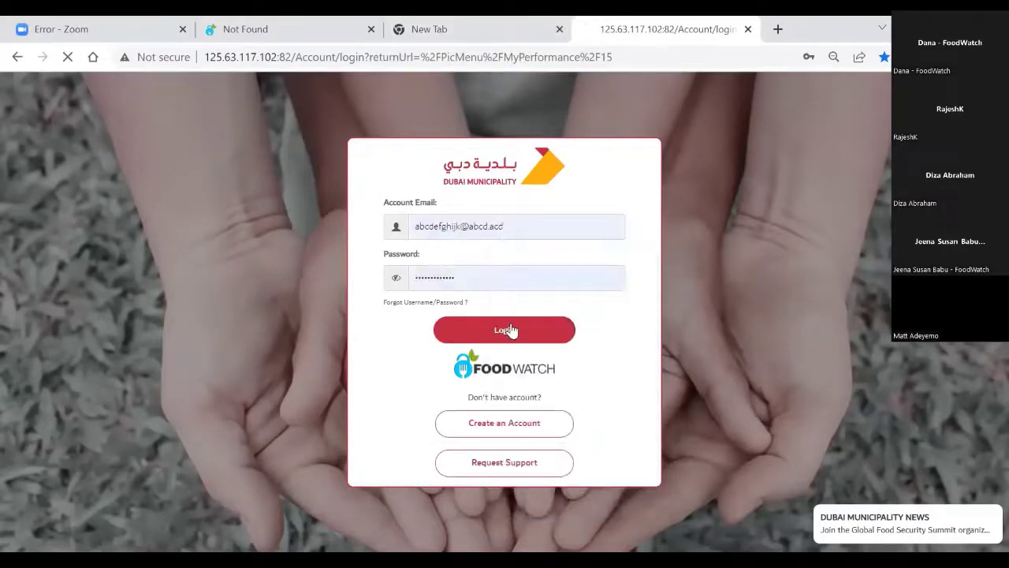
Step: Close the spare New Tab and Not Found tabs, then dismiss the nutrition-claims alert
left_click(558, 29)
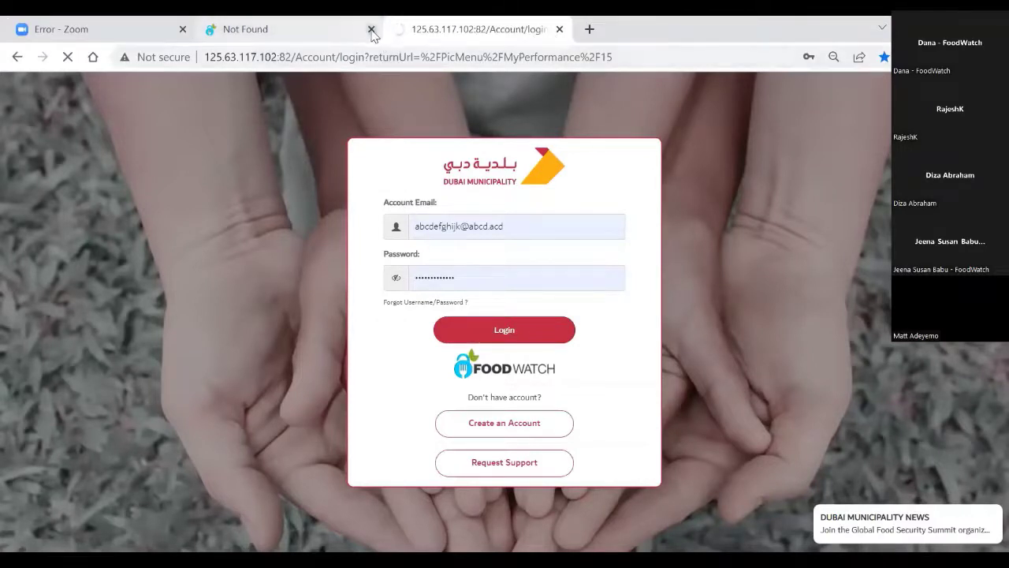
left_click(371, 30)
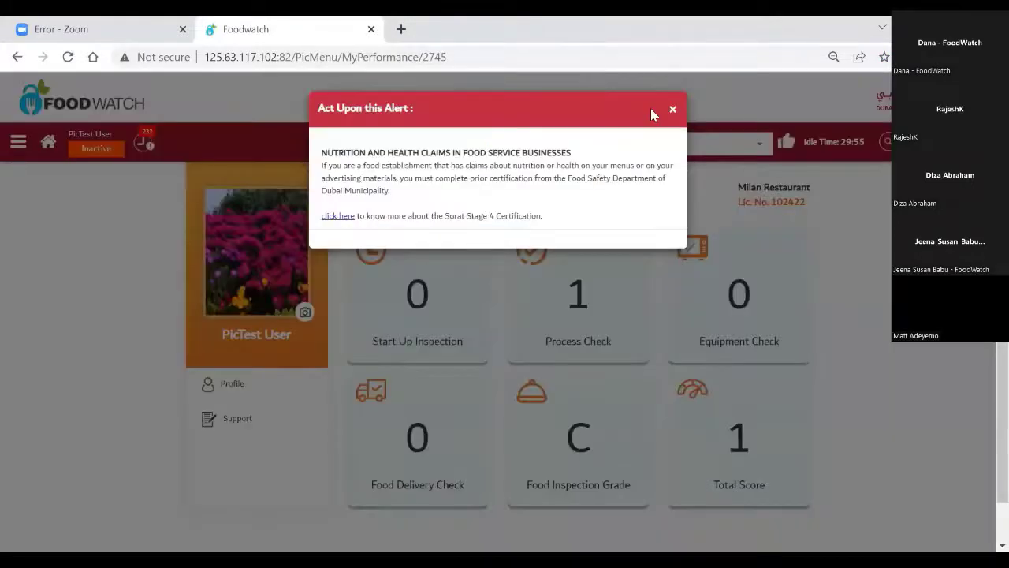
left_click(671, 110)
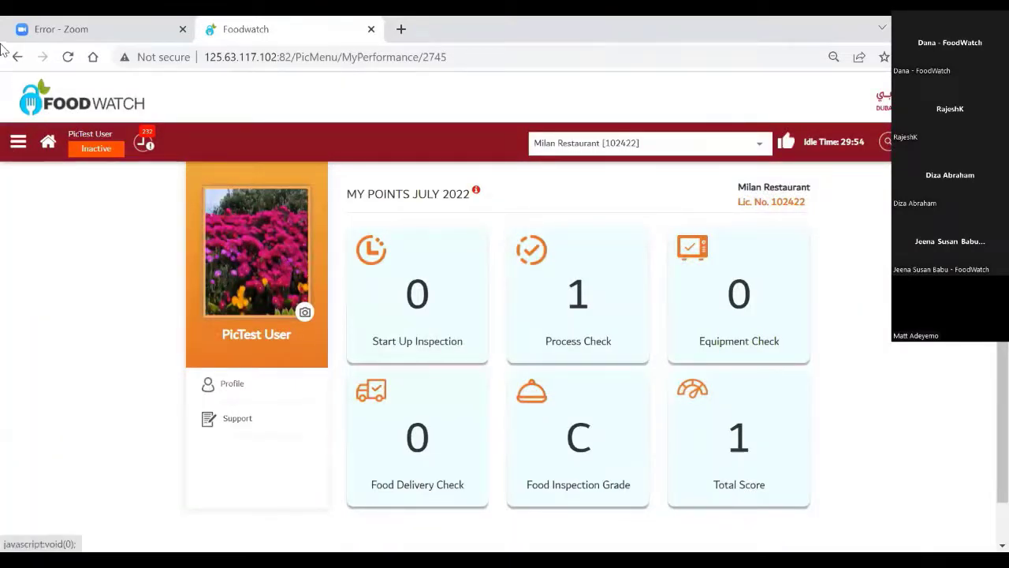
Step: Choose Inspections > Process Check from the navigation menu to list the process categories
left_click(17, 143)
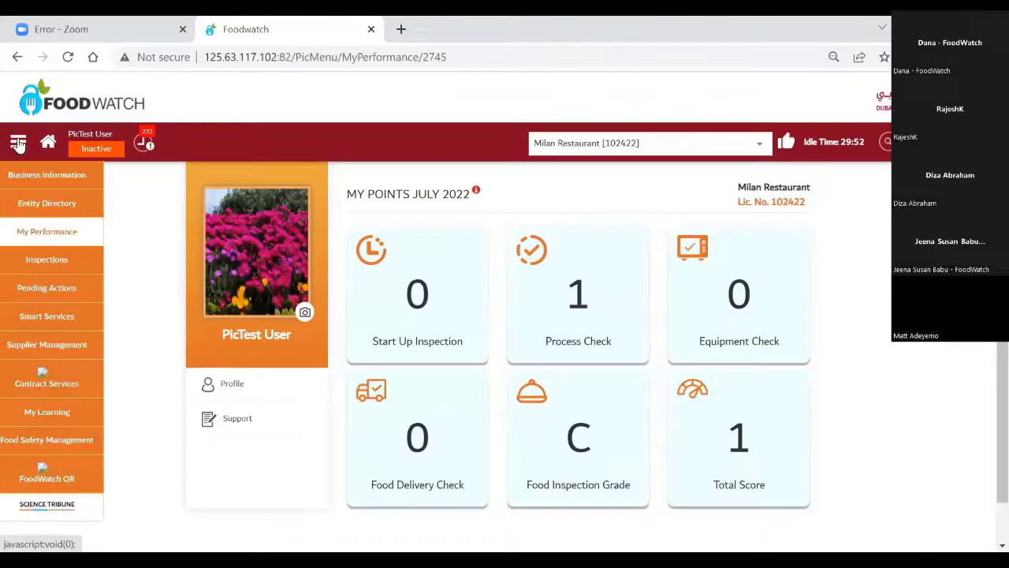
left_click(38, 260)
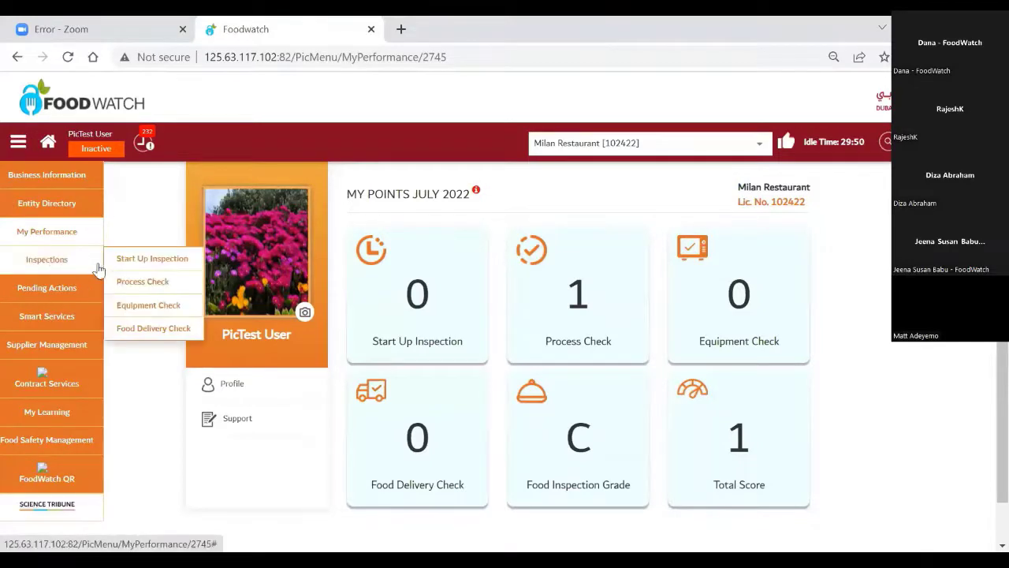
left_click(145, 286)
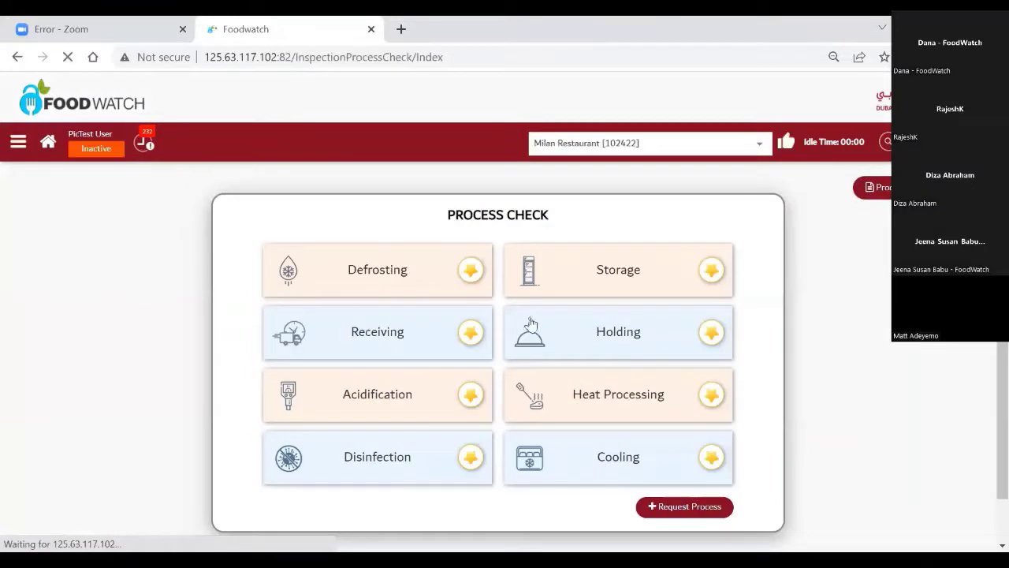
left_click(997, 57)
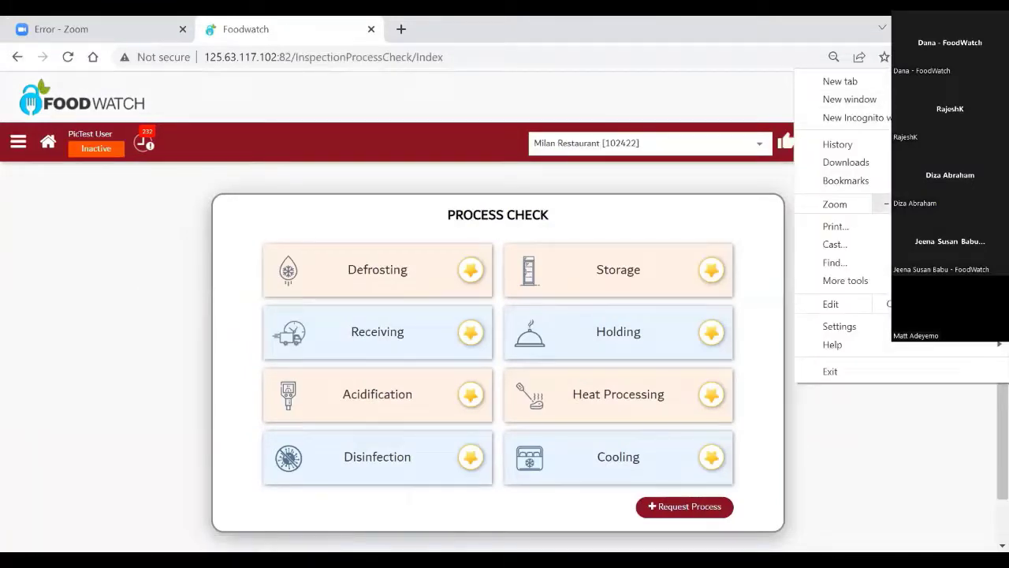
left_click(881, 204)
left_click(834, 438)
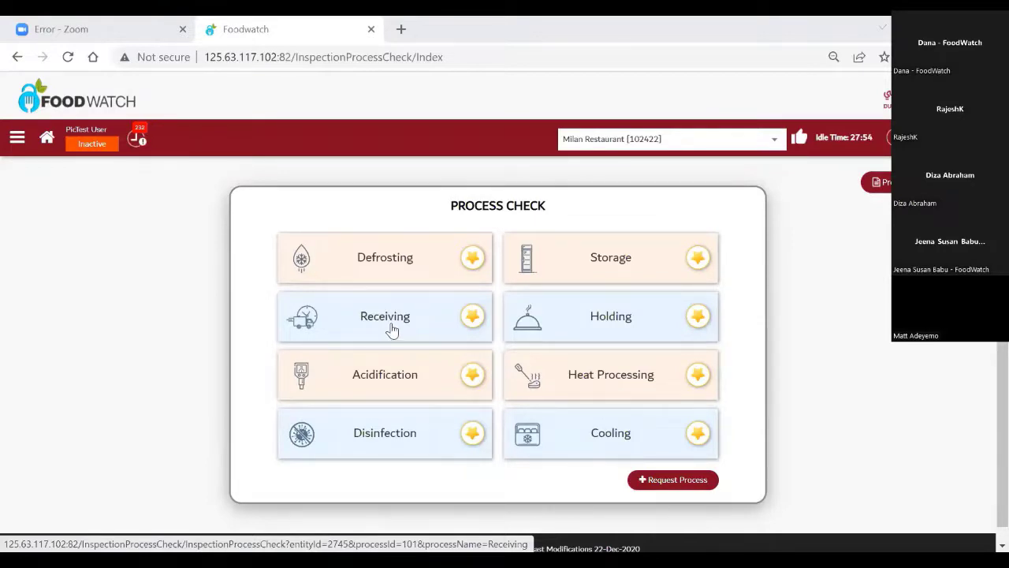
left_click(397, 325)
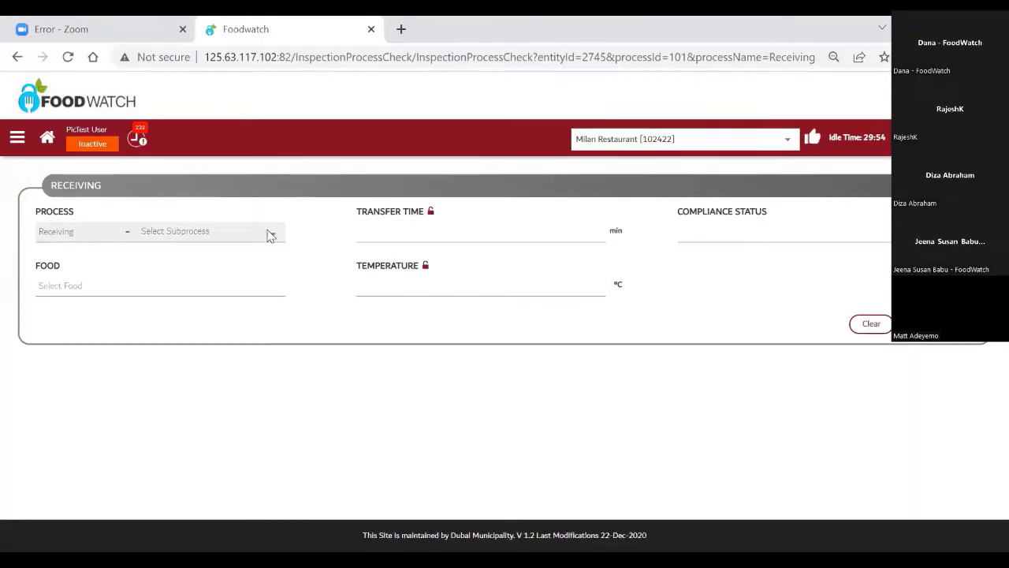
Step: Expand the Receiving form's Select Subprocess dropdown to show Dry, Chilled and Frozen
left_click(192, 235)
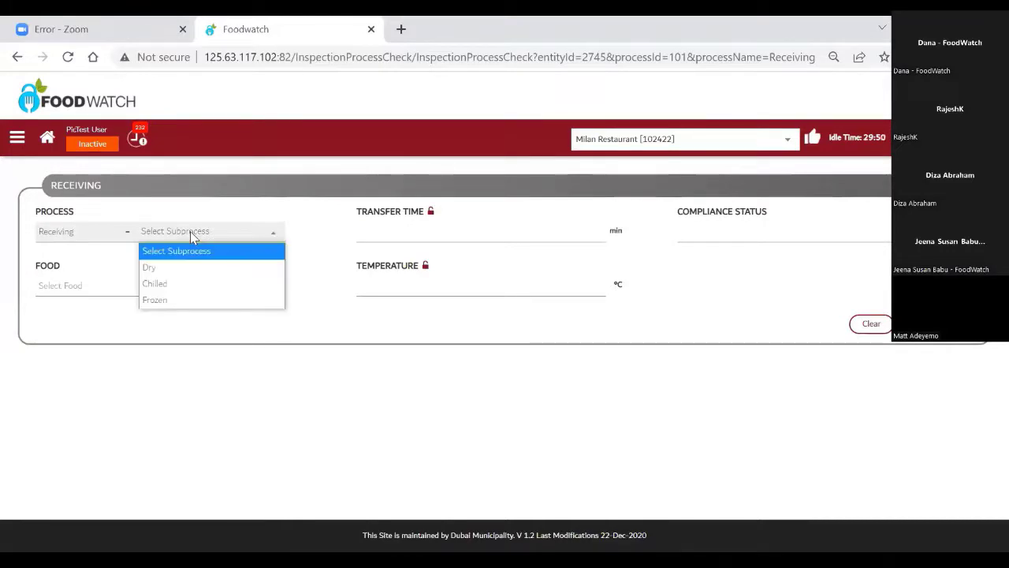
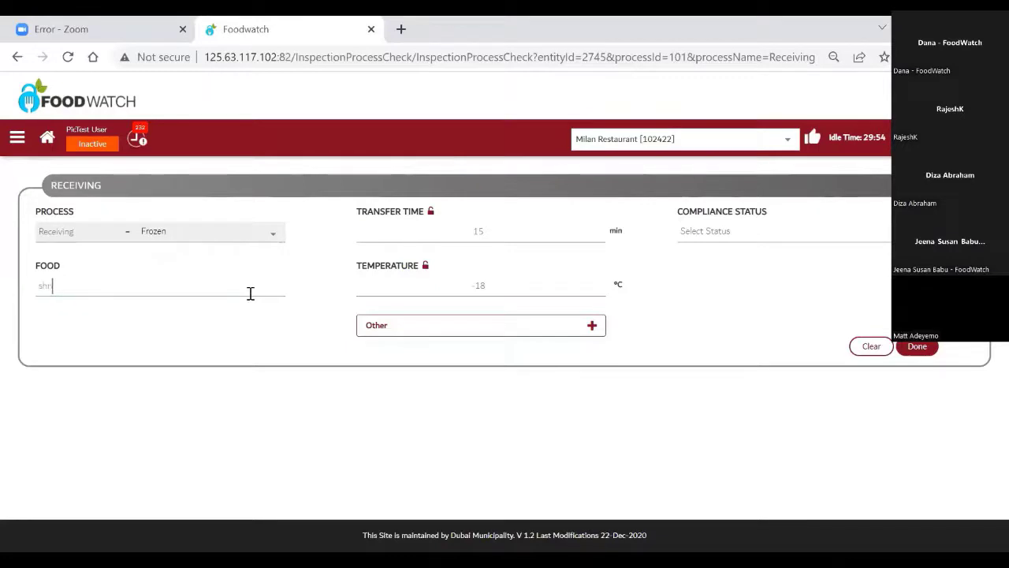
Step: Replace the shrimps food entry with Chicken biriyani from the suggestion list
type("imps")
key("BackSpace")
key("BackSpace")
key("BackSpace")
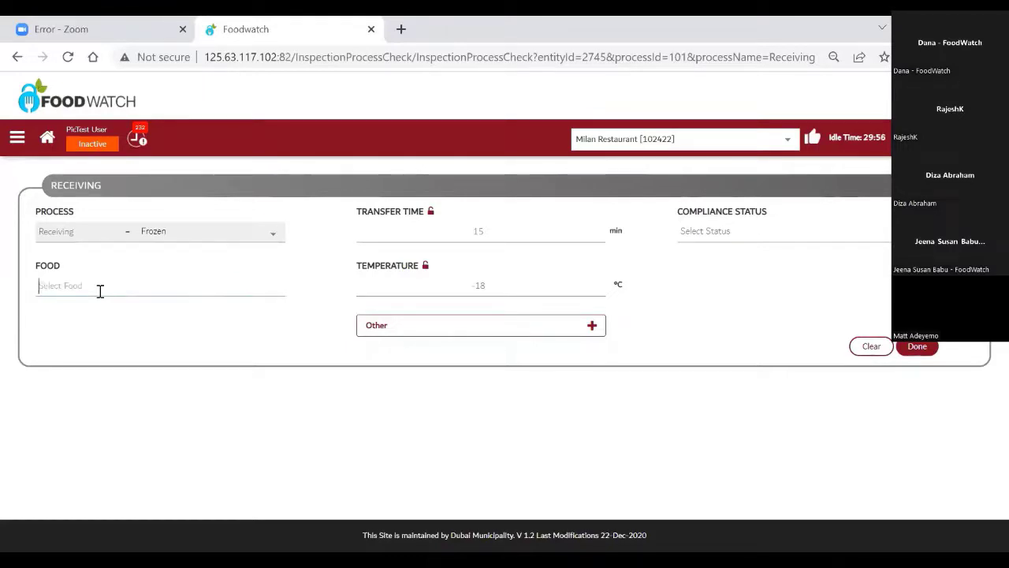
type("chic")
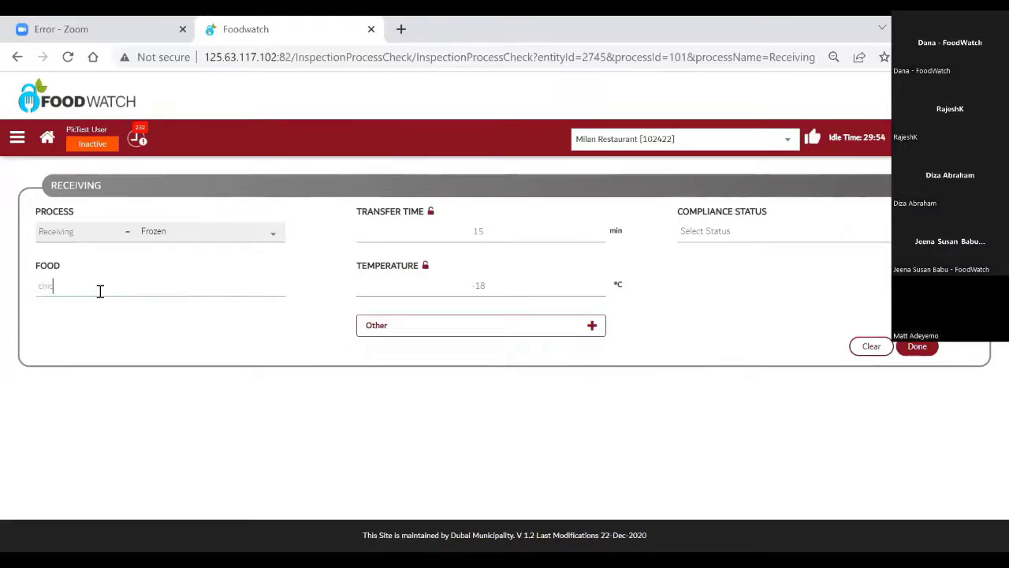
type("ken")
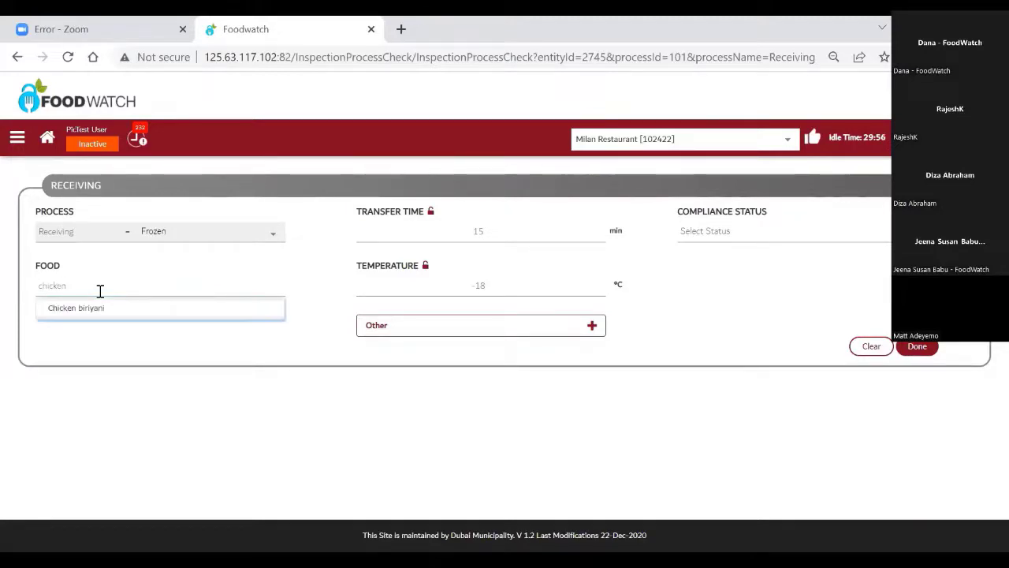
left_click(92, 309)
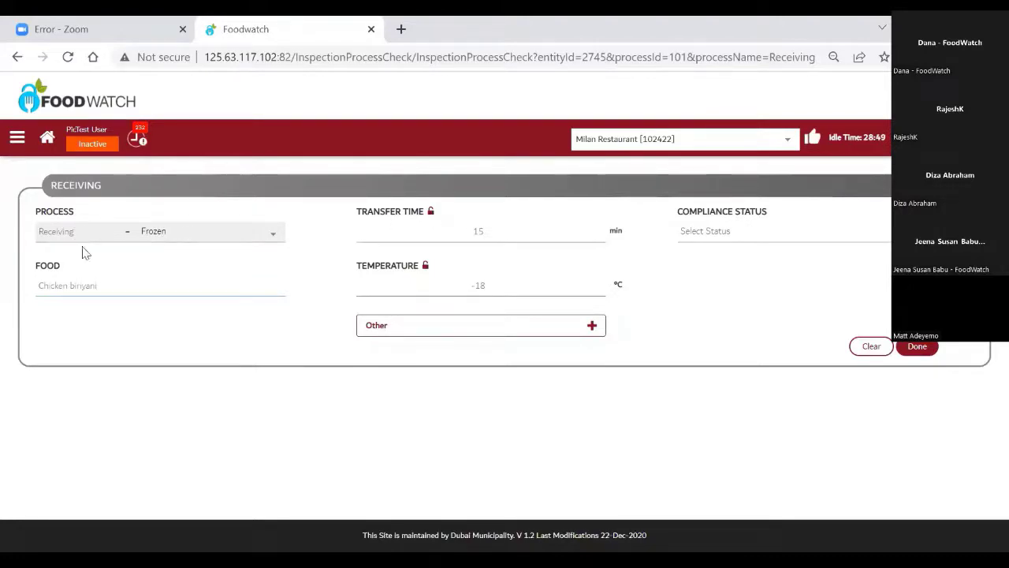
Step: Lock the Transfer Time target limit at 15 min and confirm the notice
left_click(431, 212)
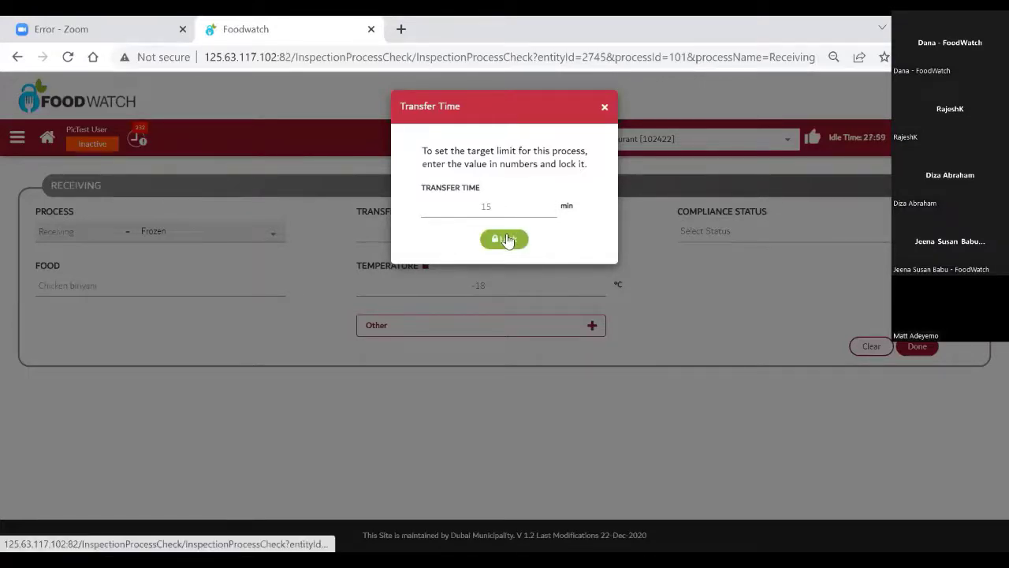
left_click(507, 240)
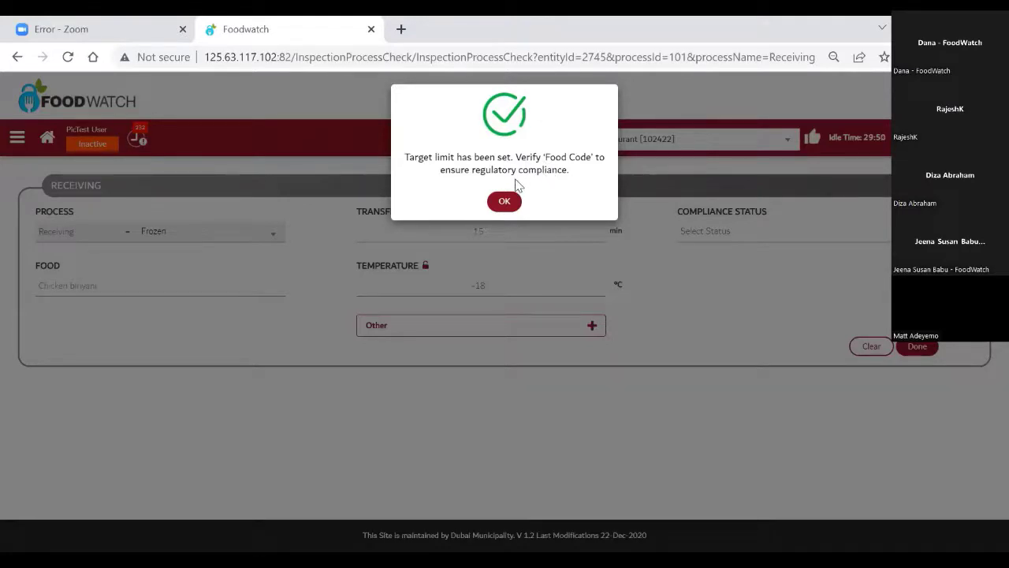
left_click(505, 201)
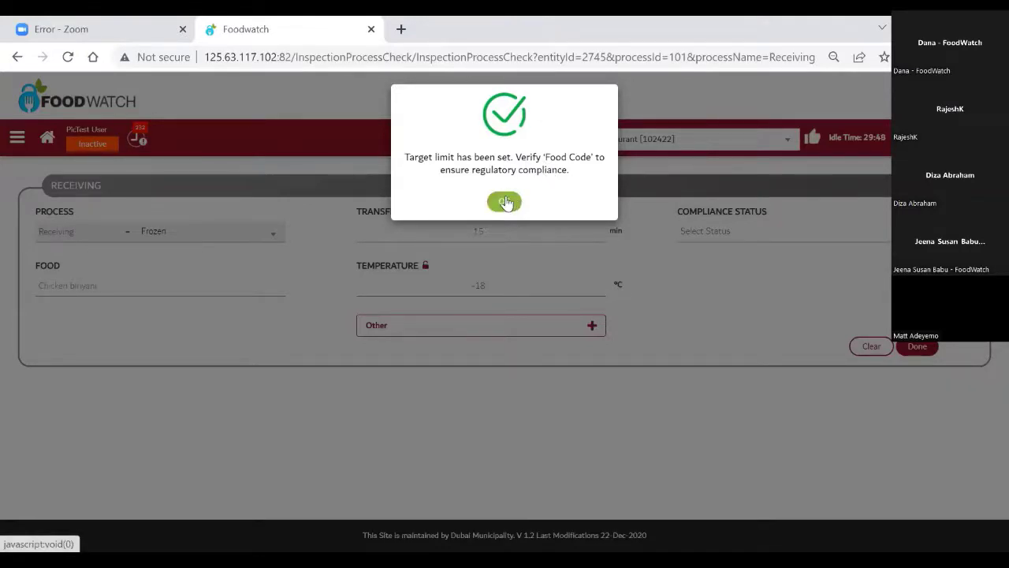
left_click(505, 202)
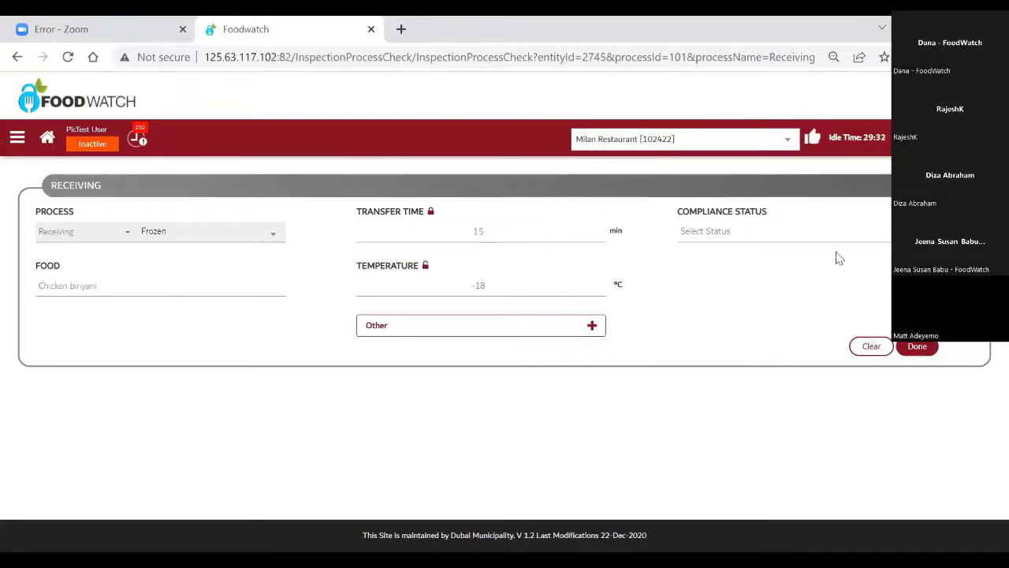
Step: Lower the transfer time to 12 minutes
left_click(602, 235)
left_click(601, 235)
left_click(601, 235)
left_click(423, 268)
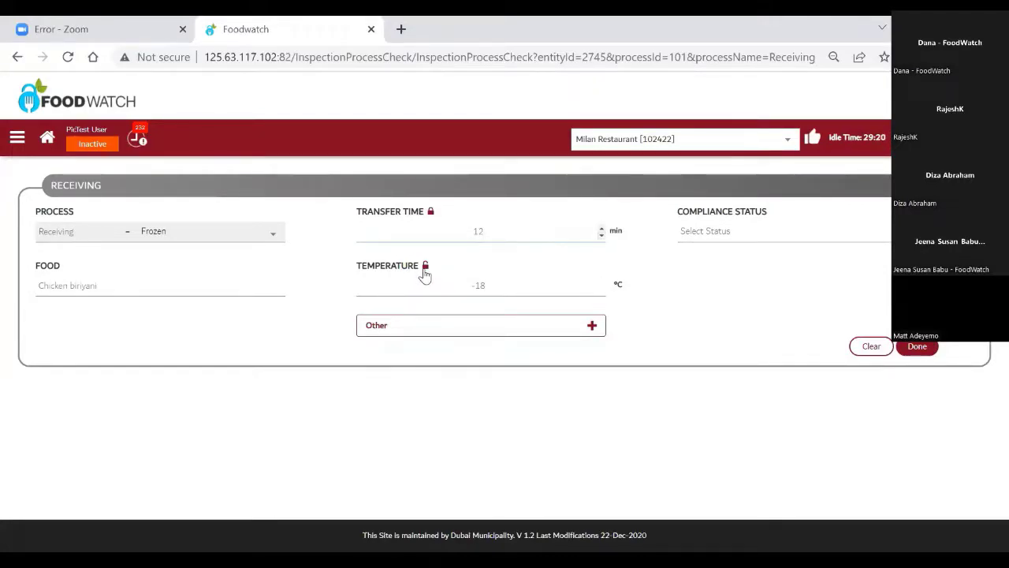
Step: Lock the temperature target limit at -18 °C
left_click(425, 269)
left_click(425, 269)
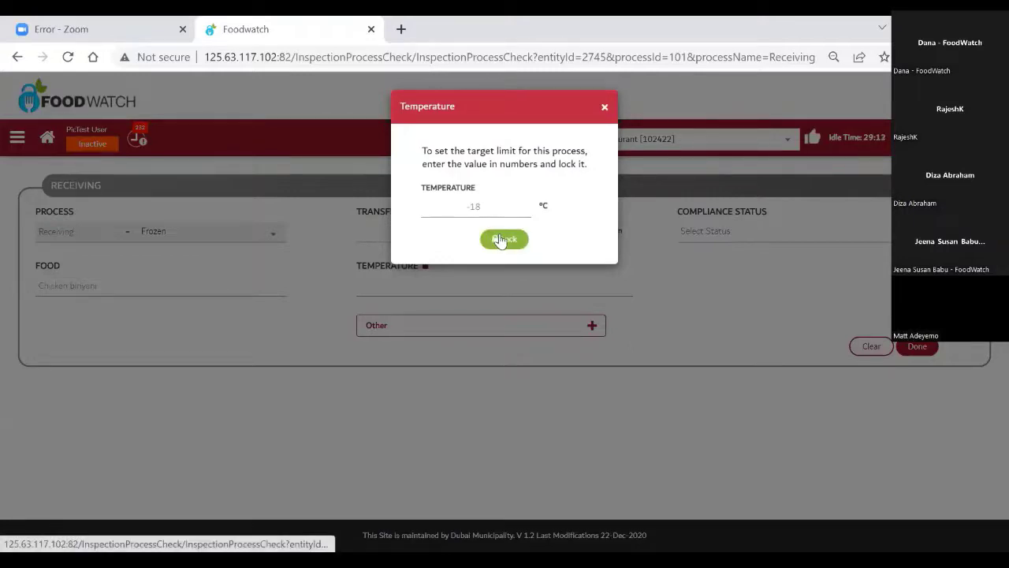
left_click(499, 240)
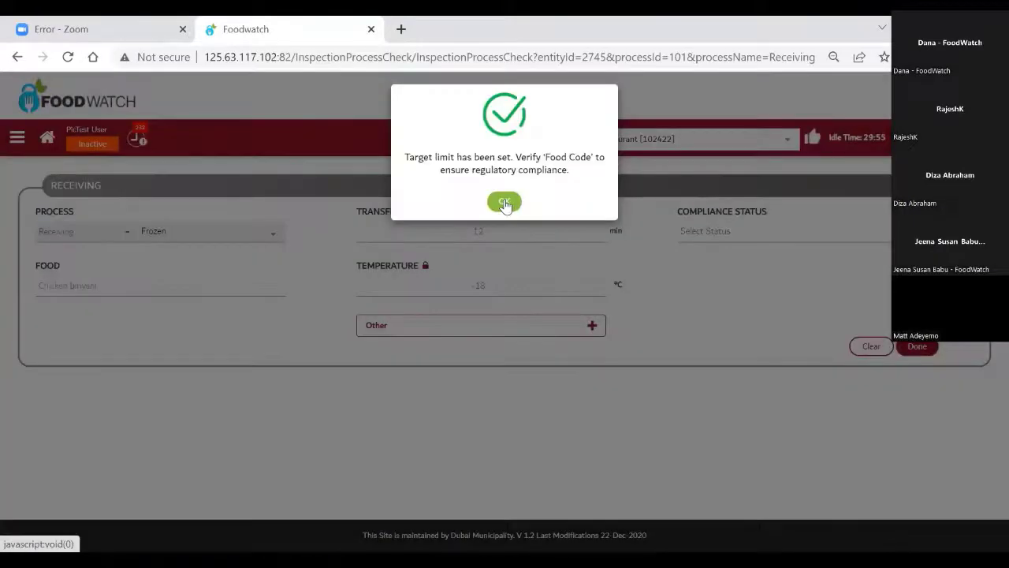
left_click(504, 203)
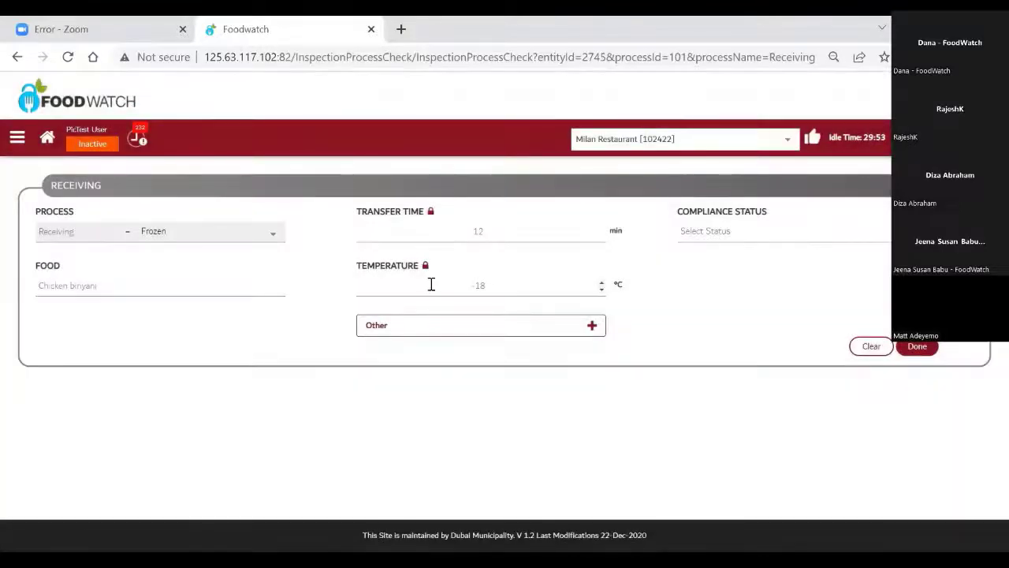
Step: Record a temperature of -15 °C
left_click(602, 290)
left_click(601, 290)
left_click(601, 290)
left_click(602, 290)
left_click(601, 290)
left_click(601, 290)
left_click(601, 290)
key("BackSpace")
key("BackSpace")
type("15")
Step: Add Other issues 'Broken pallets', 'Raw food stored with RTE food' and 'Driver hygiene unsatisfactory'
left_click(593, 328)
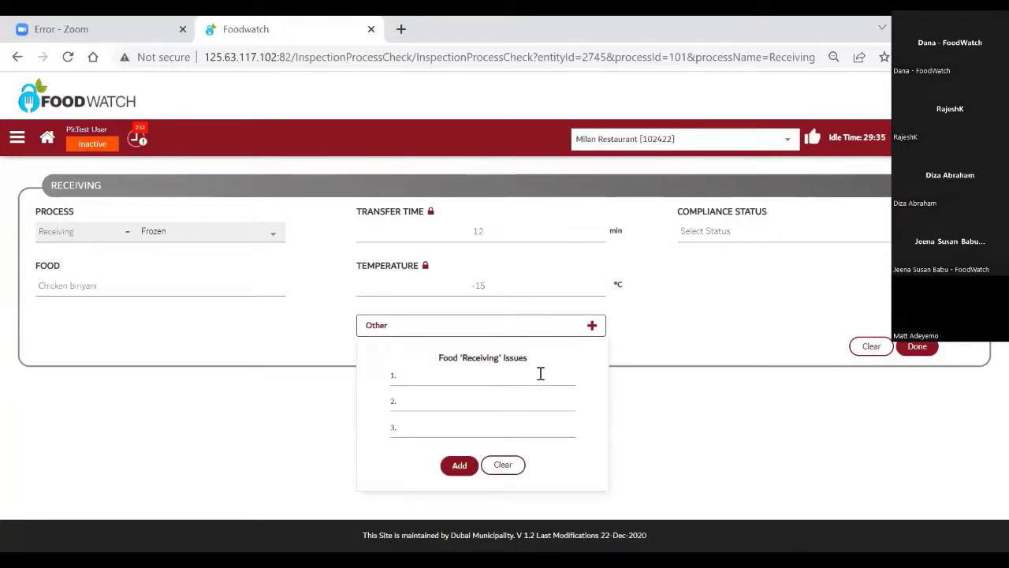
type("oken pal")
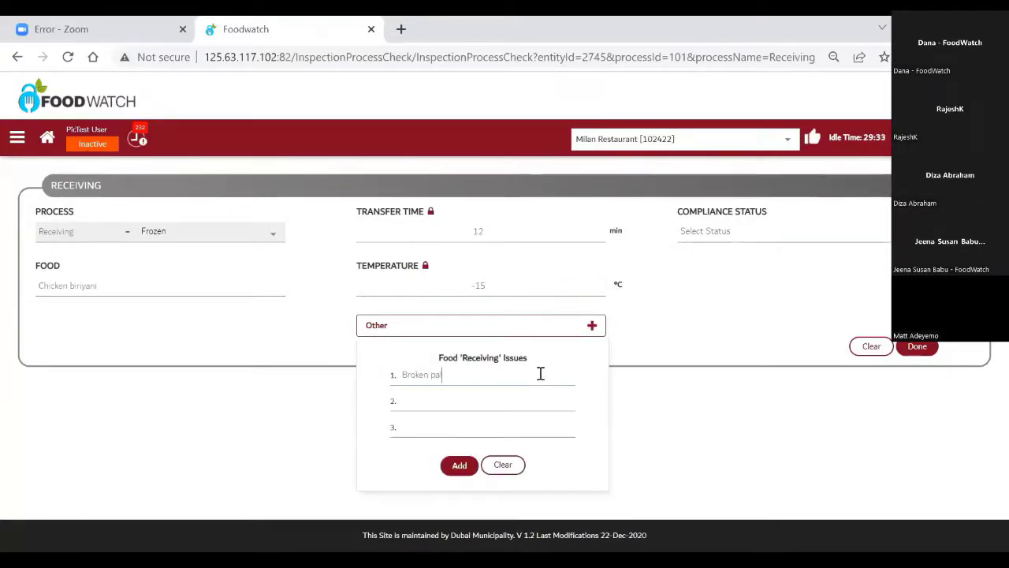
type("lets")
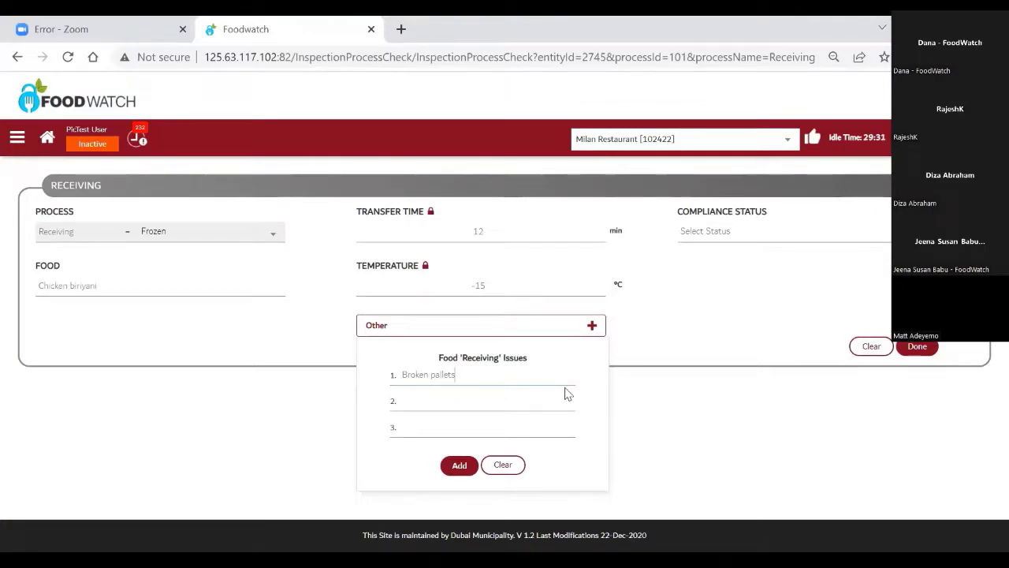
left_click(545, 405)
type("Raw food")
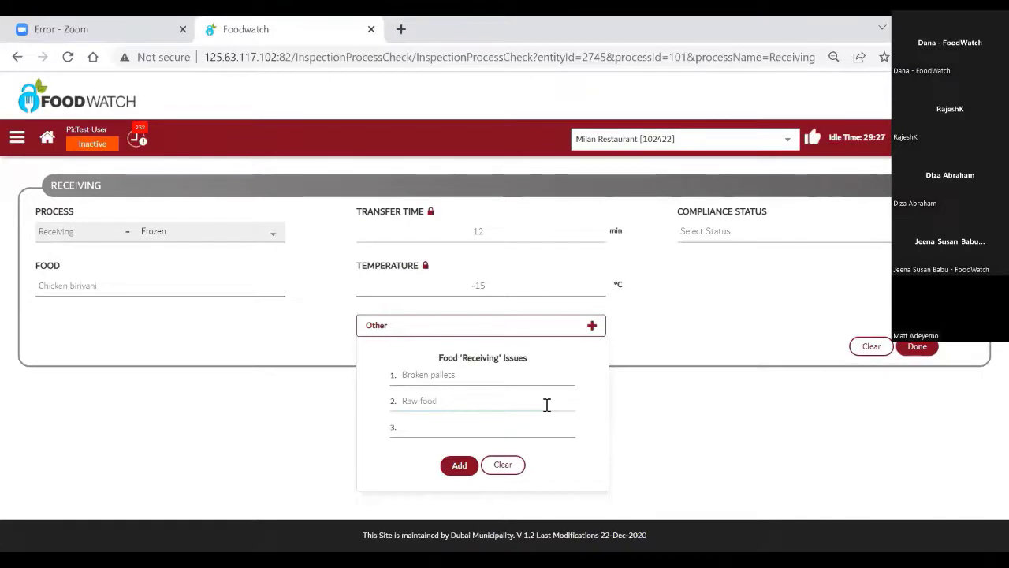
type(" stored with RTE foo")
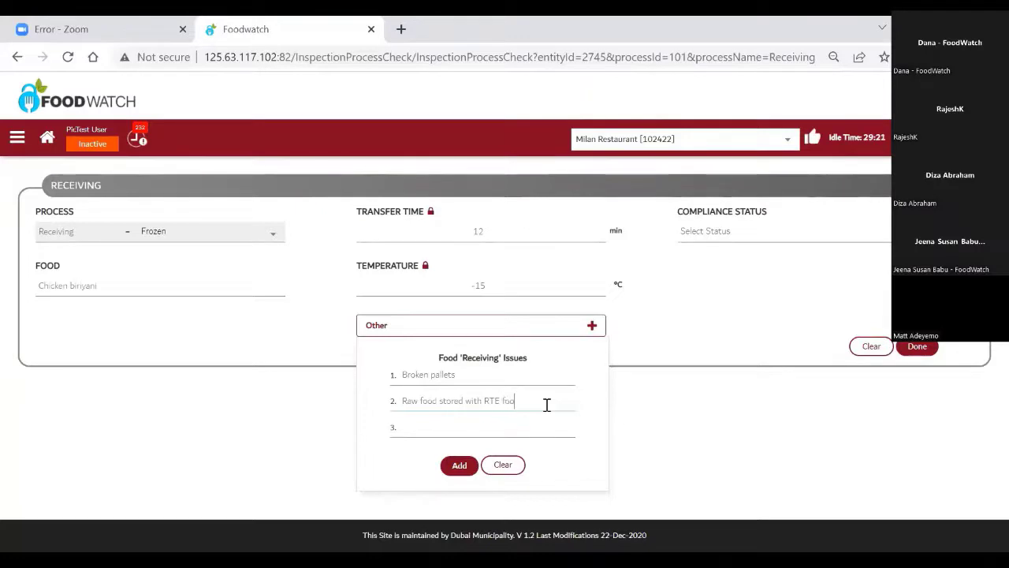
type("s")
left_click(564, 429)
type("ive")
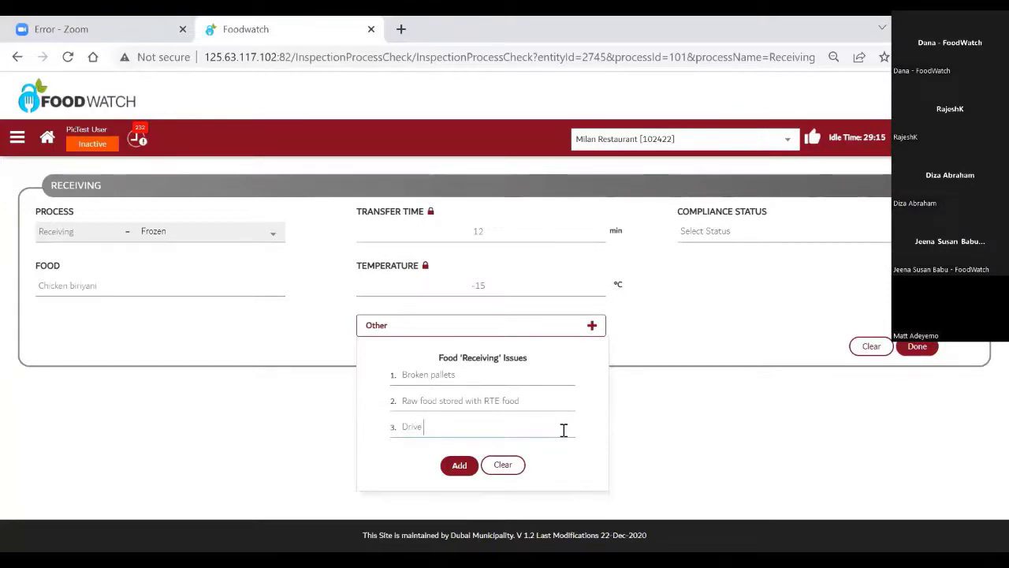
type("r hygiene uns")
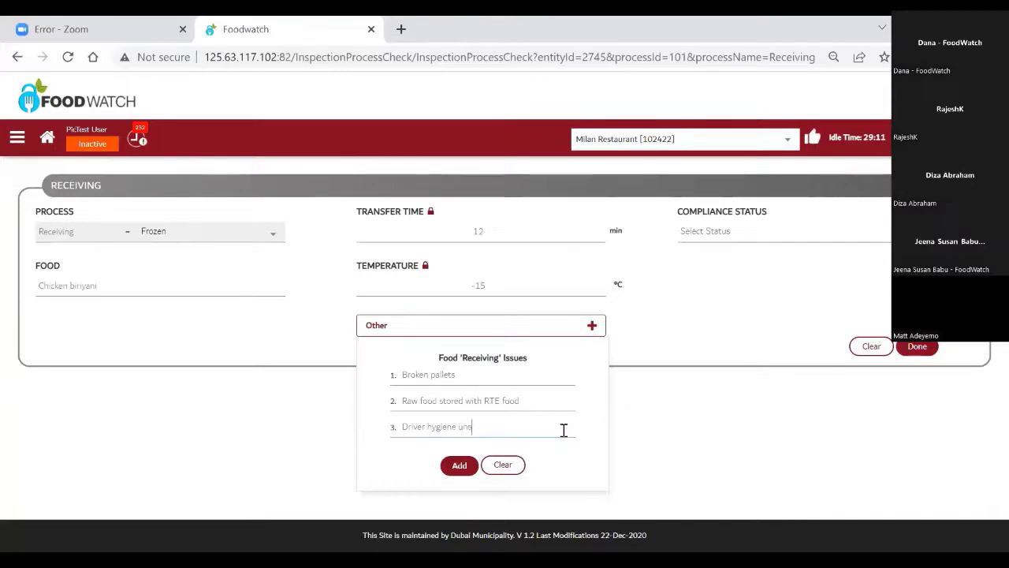
type("atisfactor")
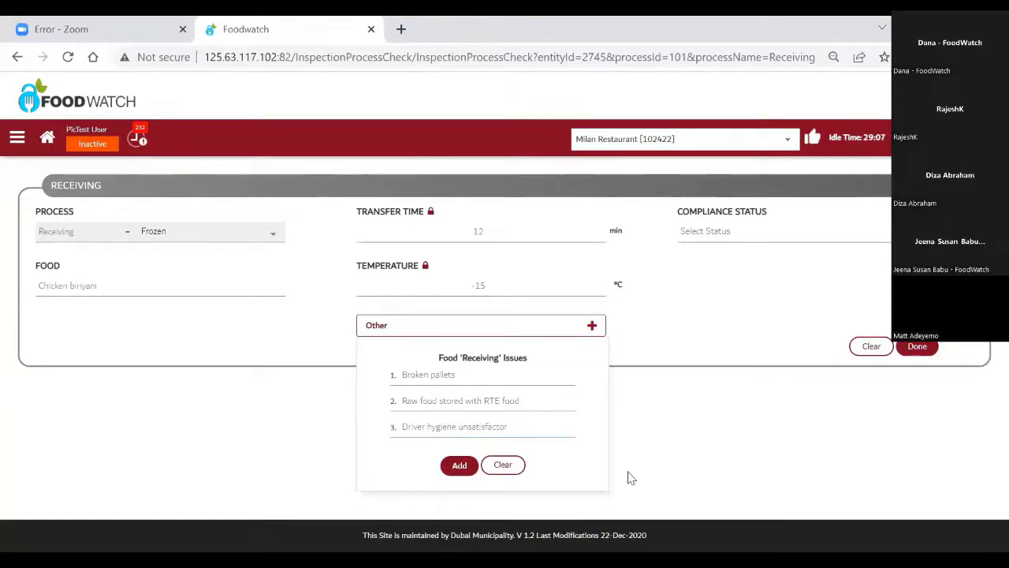
type("y")
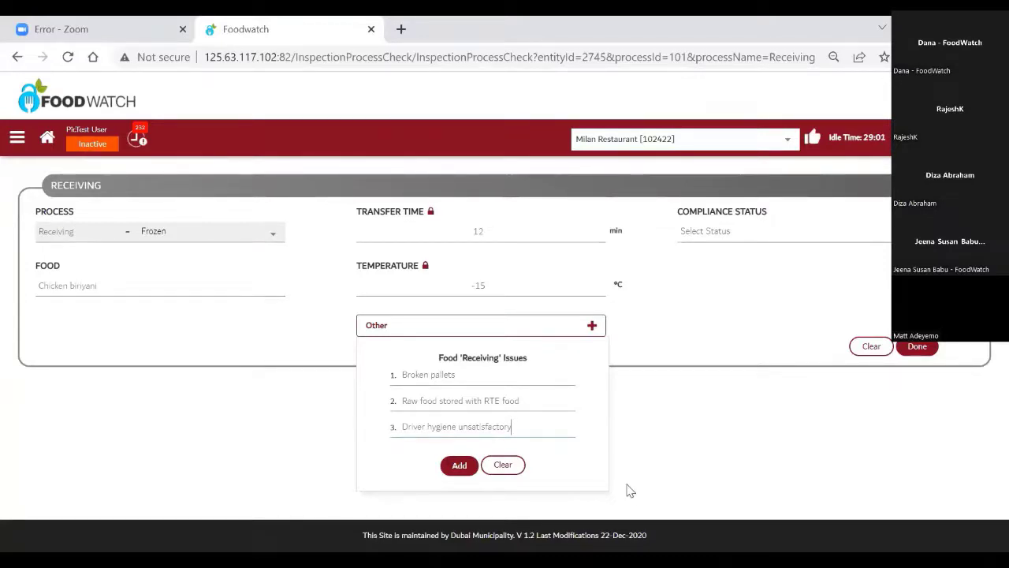
left_click(459, 465)
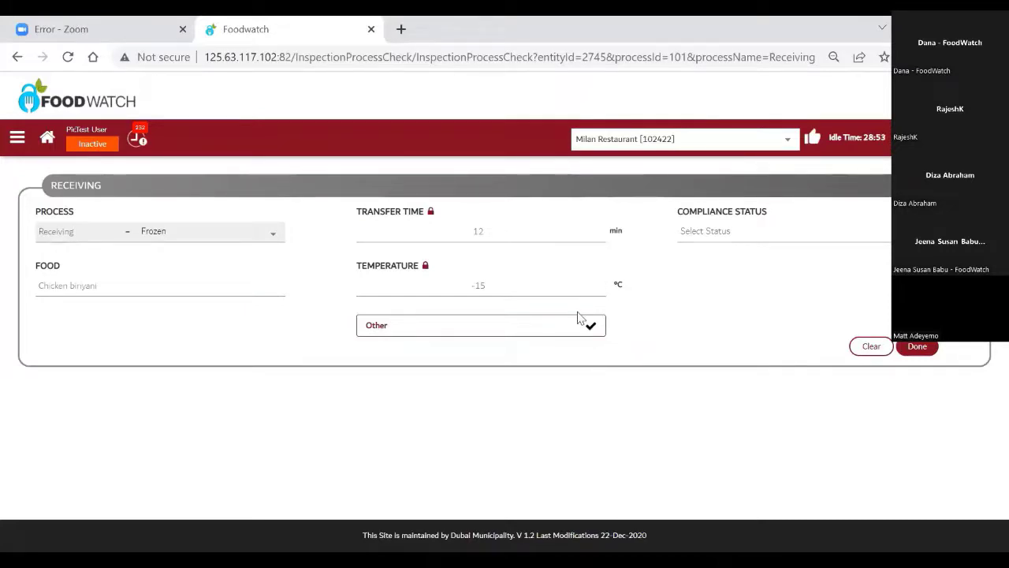
Step: Set the compliance status to Conditionally Acceptable and bring up the actionee choices
left_click(757, 242)
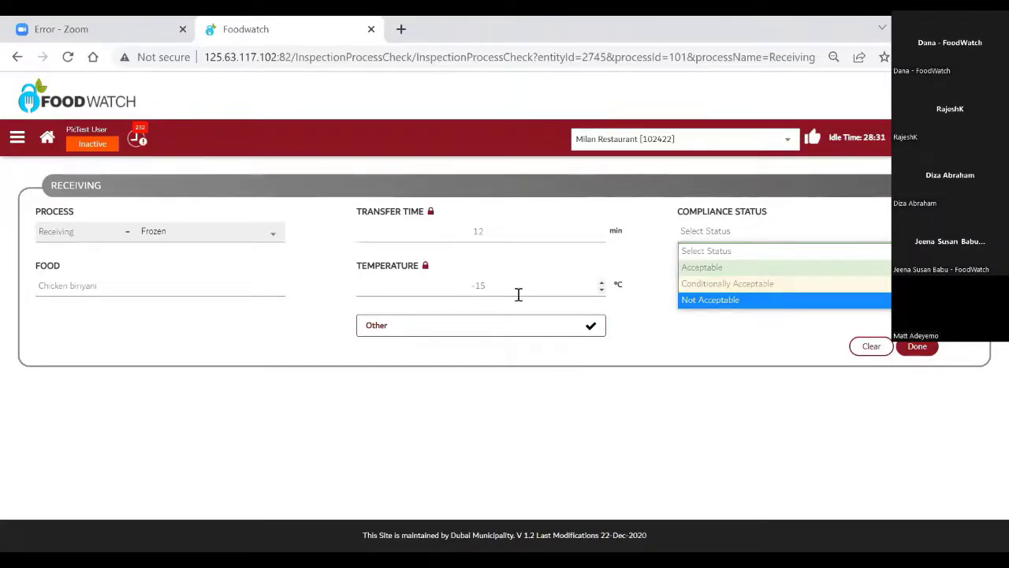
left_click(715, 284)
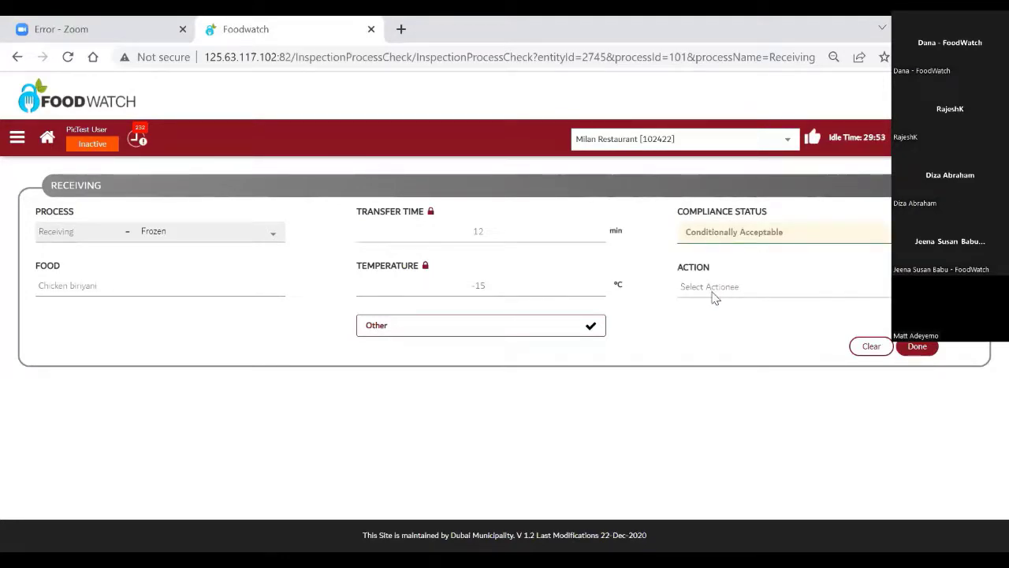
left_click(715, 292)
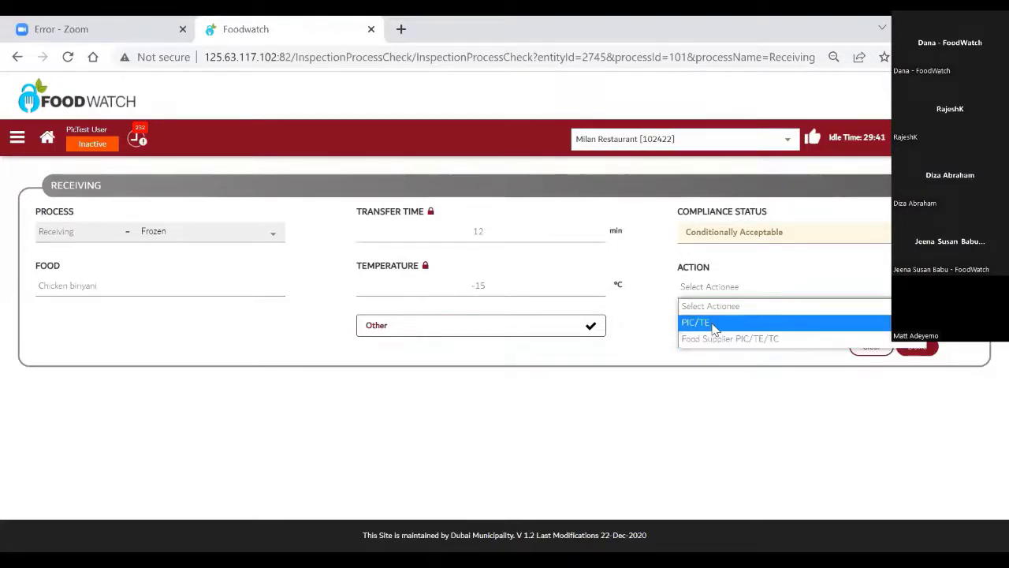
Step: Switch the actionee from PIC/TE to Food Supplier PIC/TE/TC
left_click(714, 324)
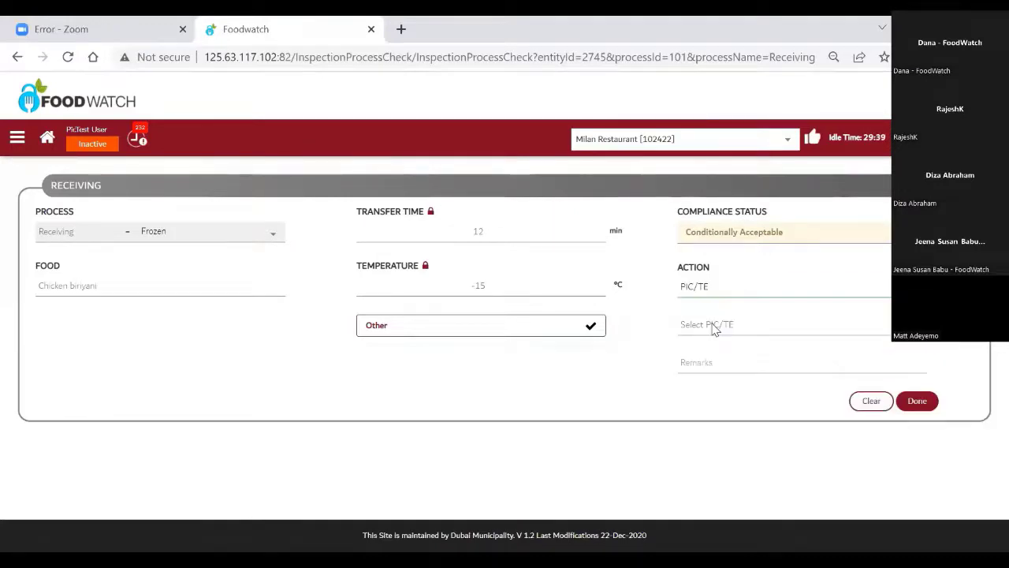
left_click(713, 326)
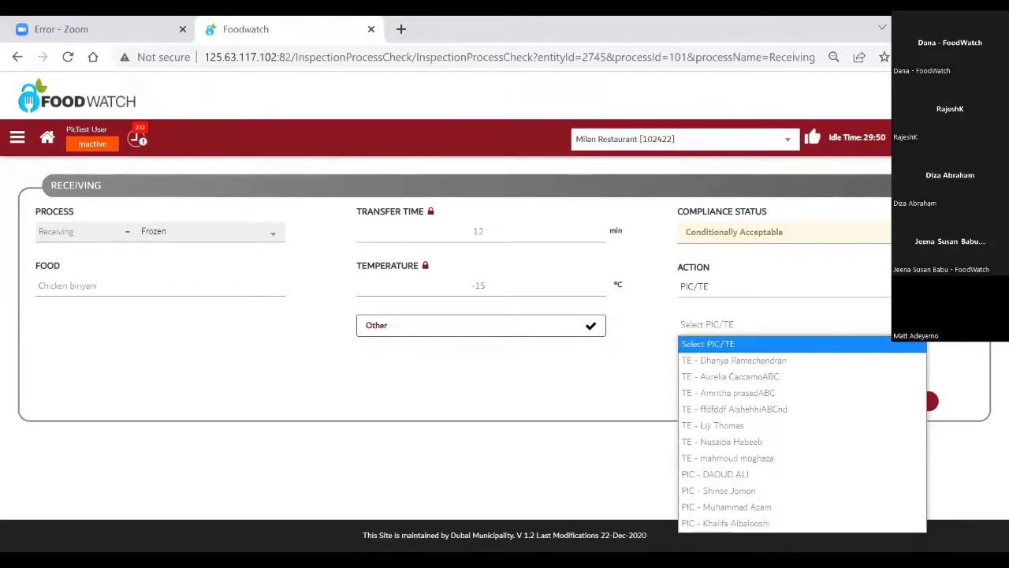
left_click(766, 335)
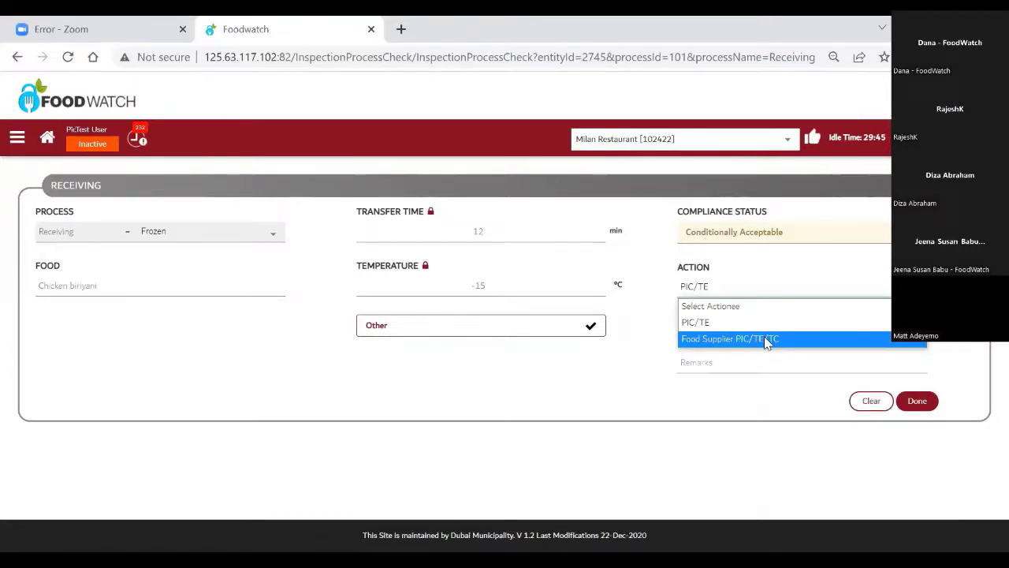
left_click(766, 339)
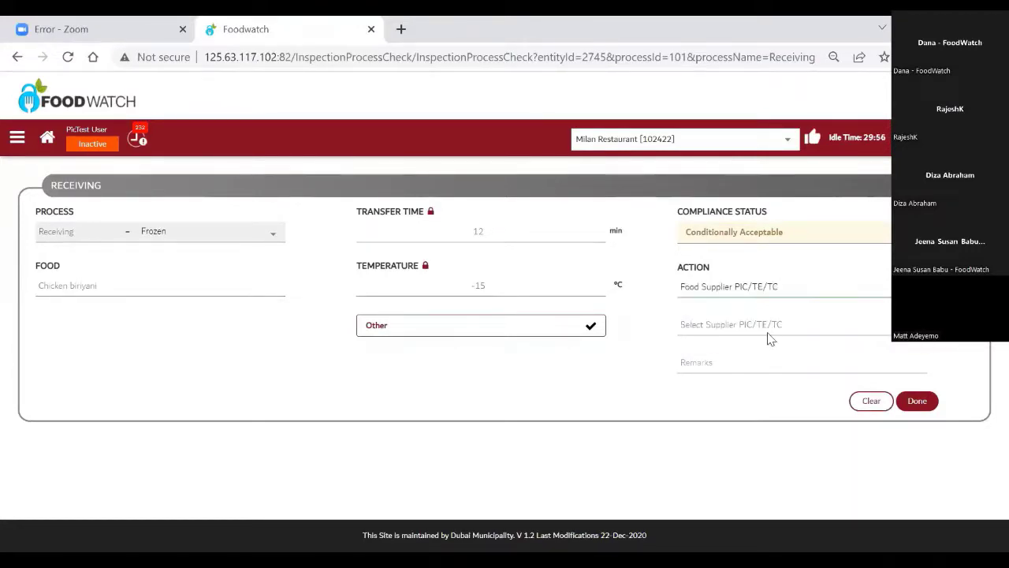
Step: Attempt a food supplier, dismiss both supplier-link notices, and set the actionee back to PIC/TE
left_click(751, 325)
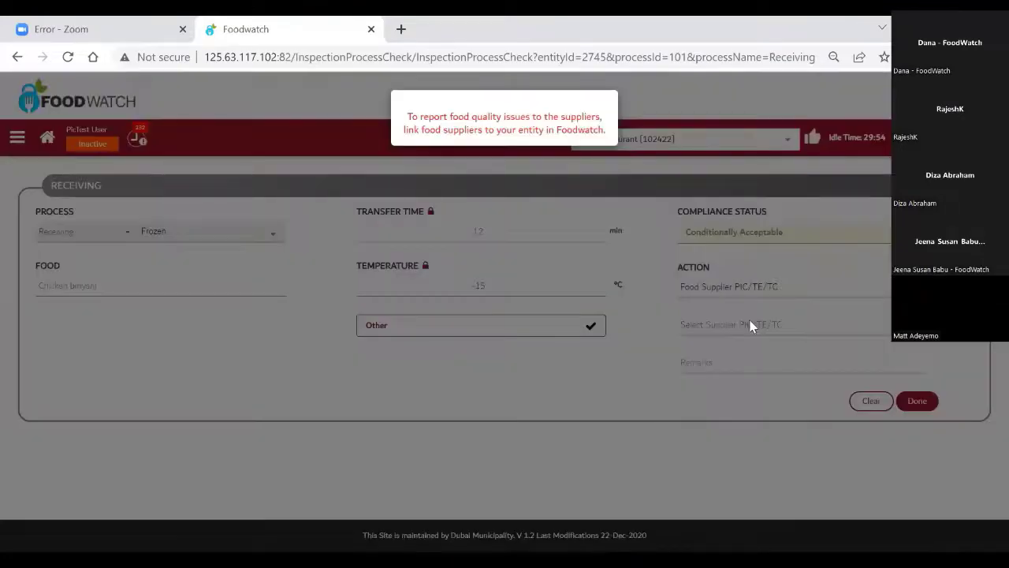
left_click(451, 142)
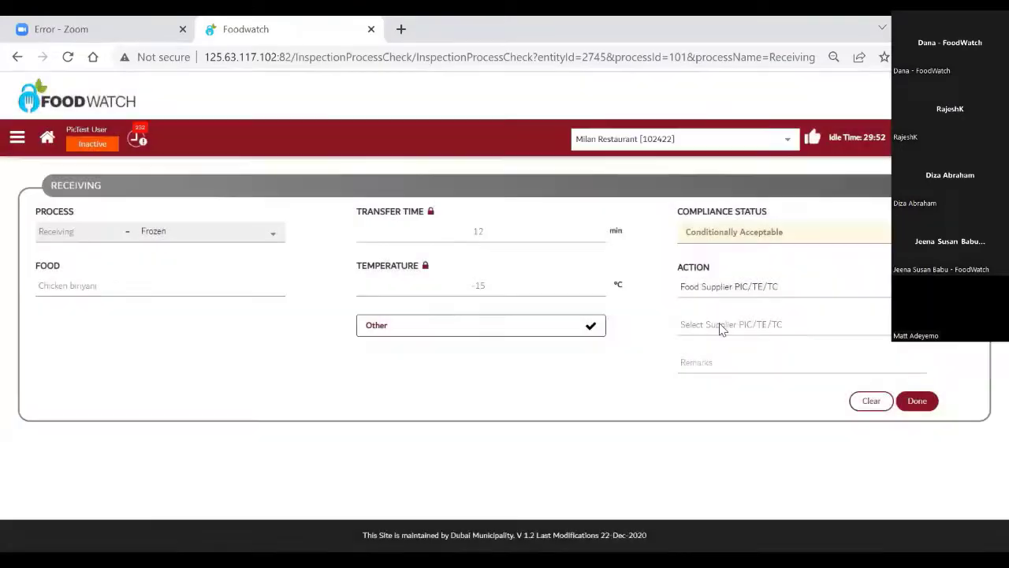
left_click(722, 330)
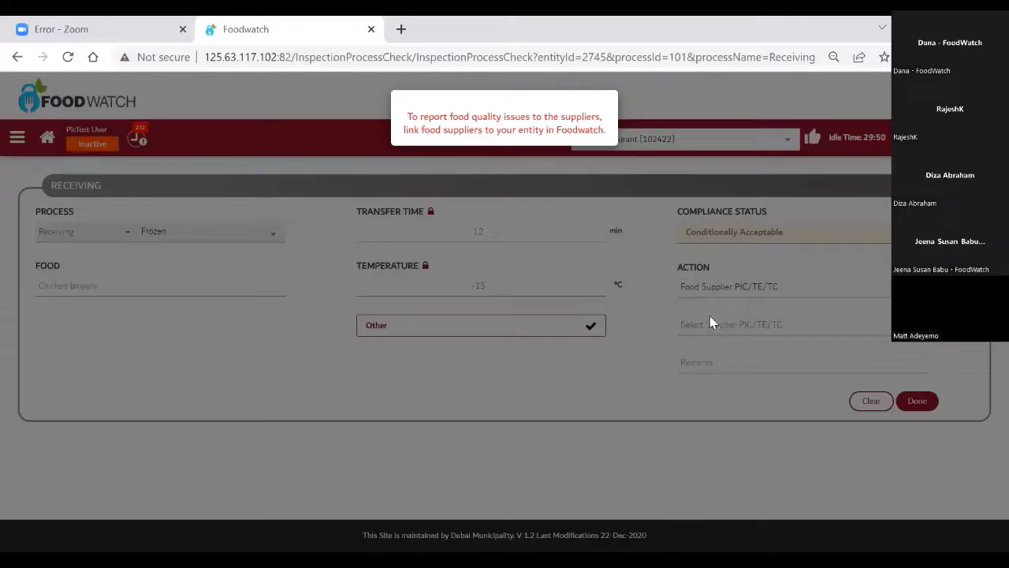
left_click(462, 136)
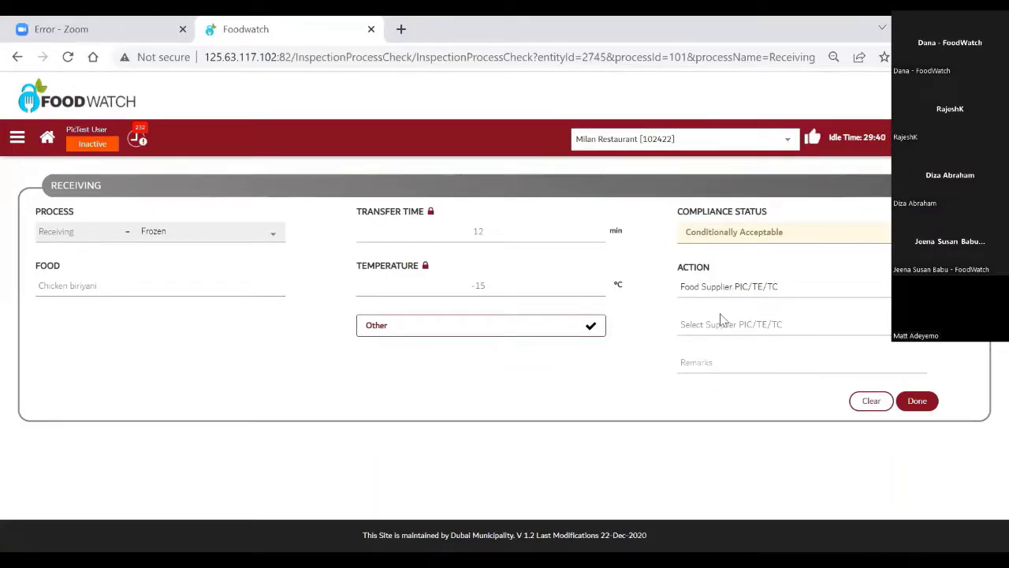
left_click(720, 320)
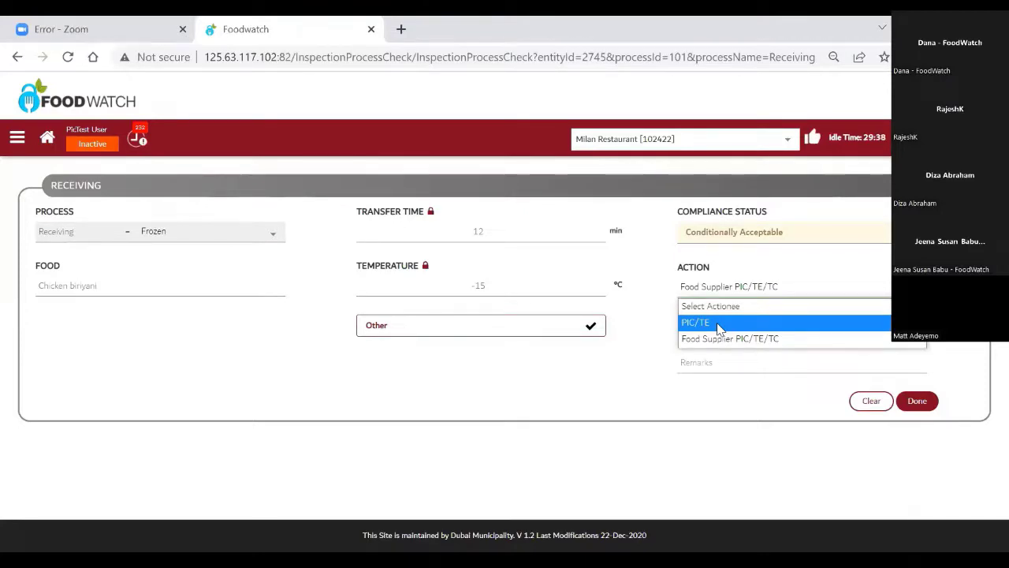
left_click(720, 324)
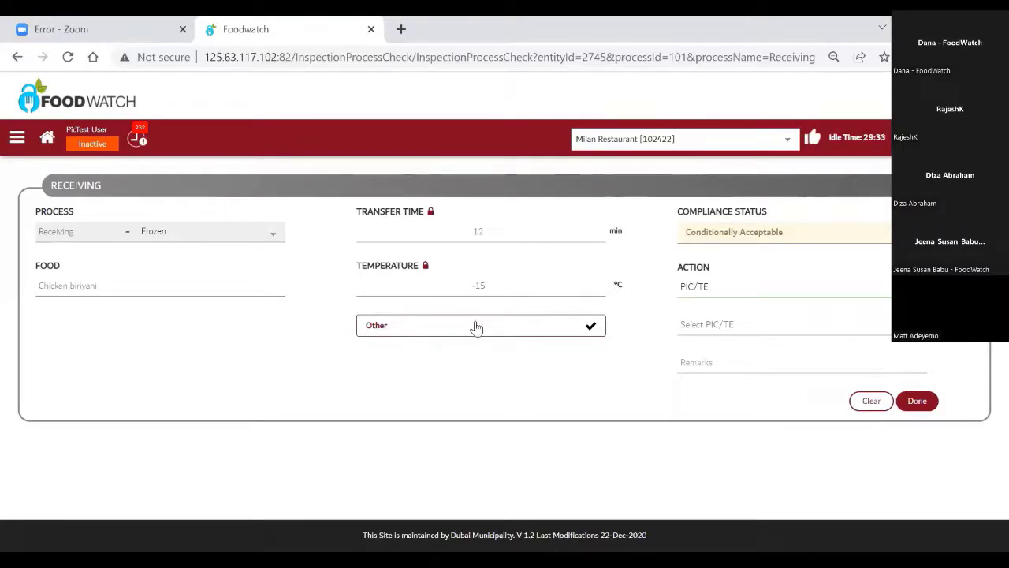
Step: Assign a TE staff member as the PIC/TE actionee
left_click(726, 367)
type("Sc")
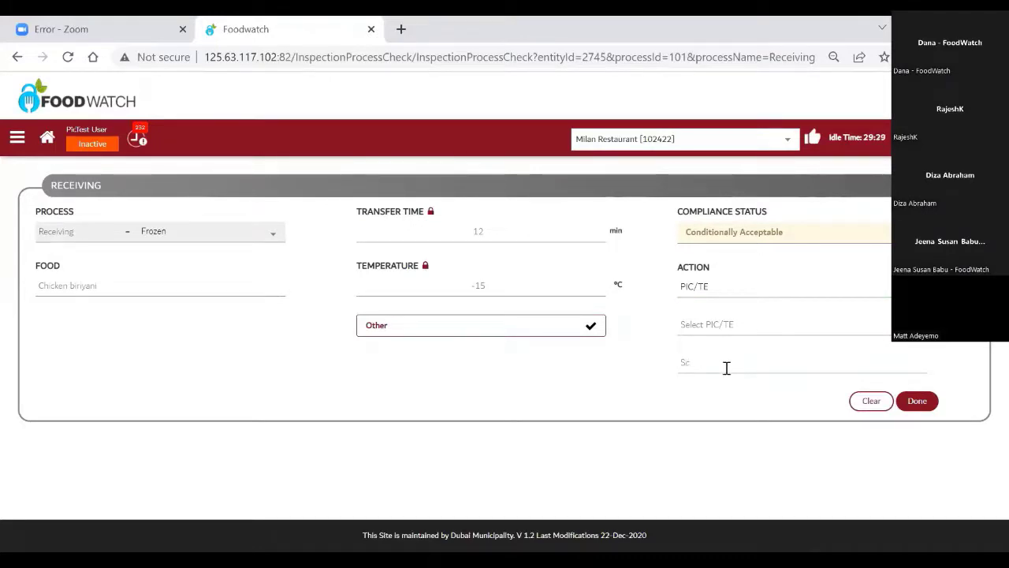
left_click(739, 292)
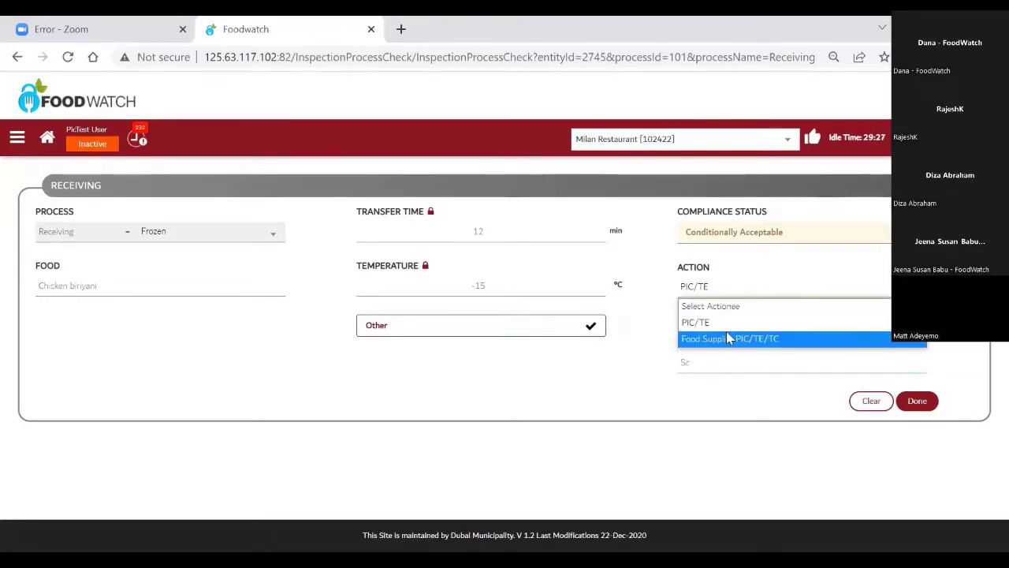
left_click(733, 323)
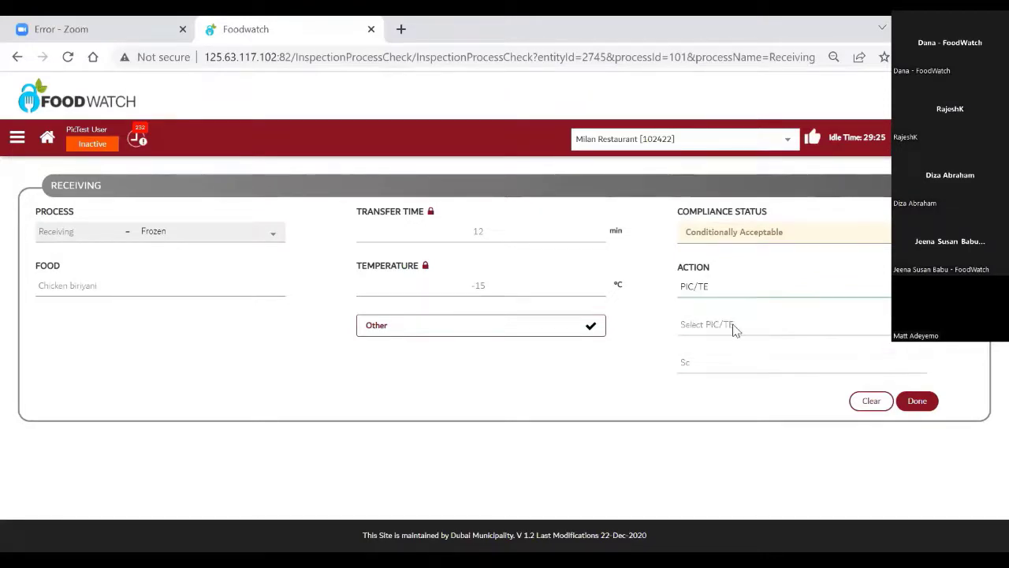
left_click(733, 325)
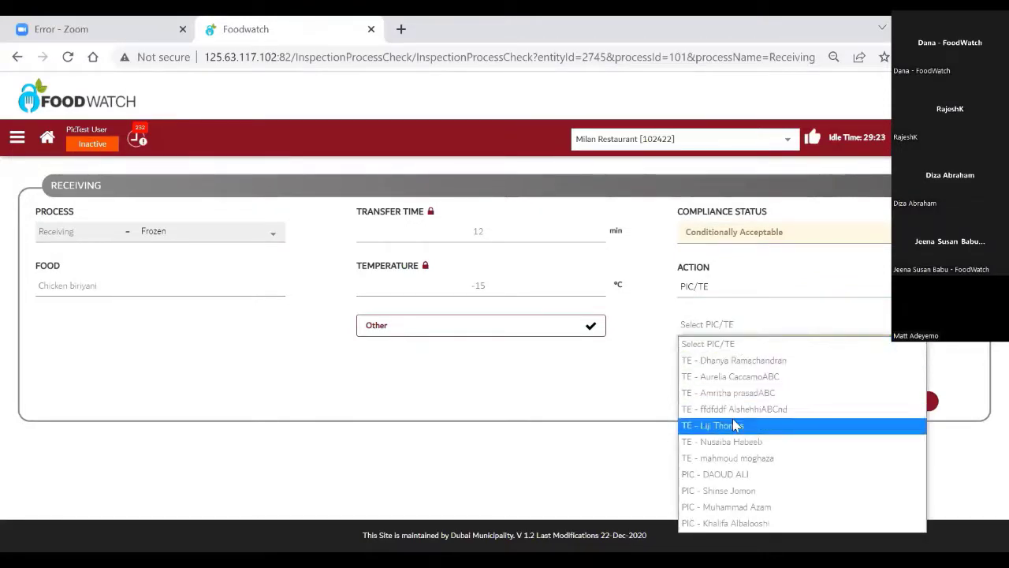
left_click(732, 425)
Step: Add the remark 'Schedule a supplier audit' and save the Receiving check
left_click(745, 359)
type("Sch")
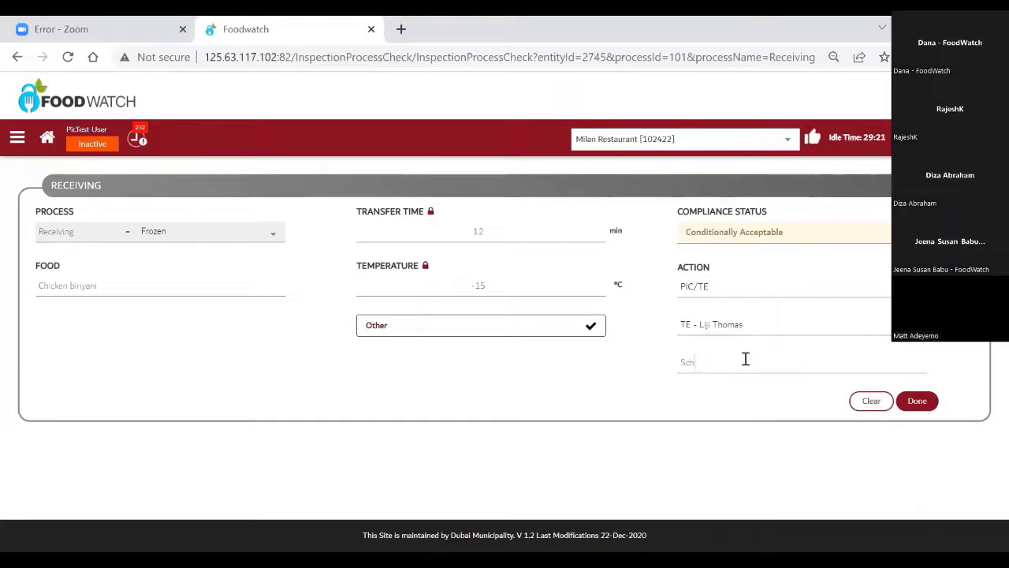
type("edule a s")
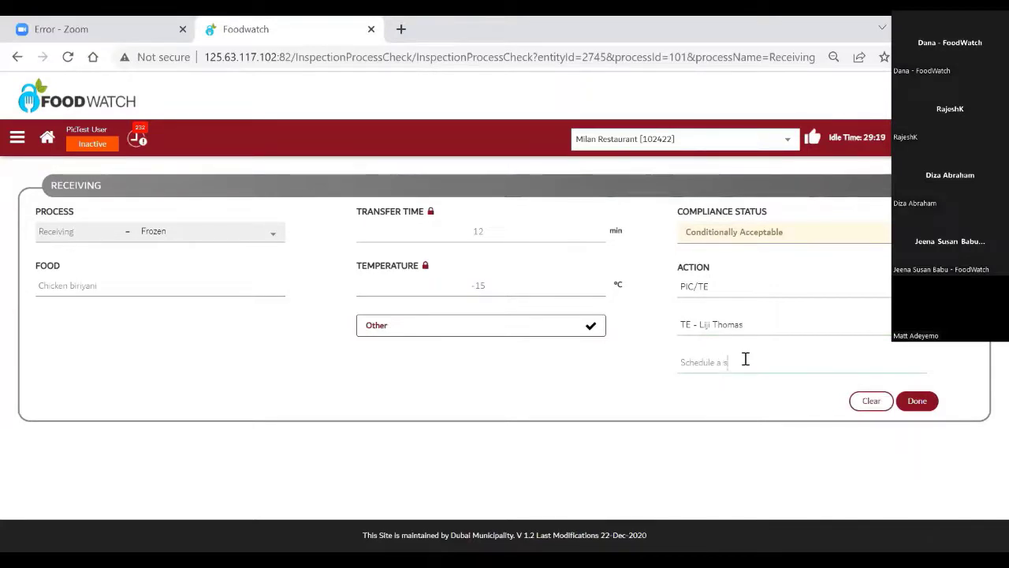
type("upplier audit")
left_click(914, 401)
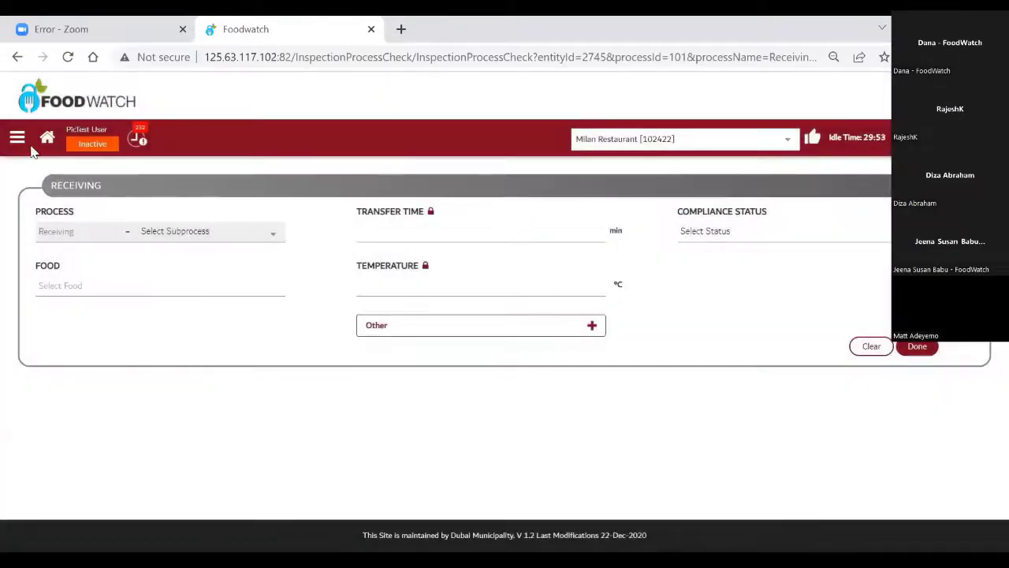
left_click(17, 140)
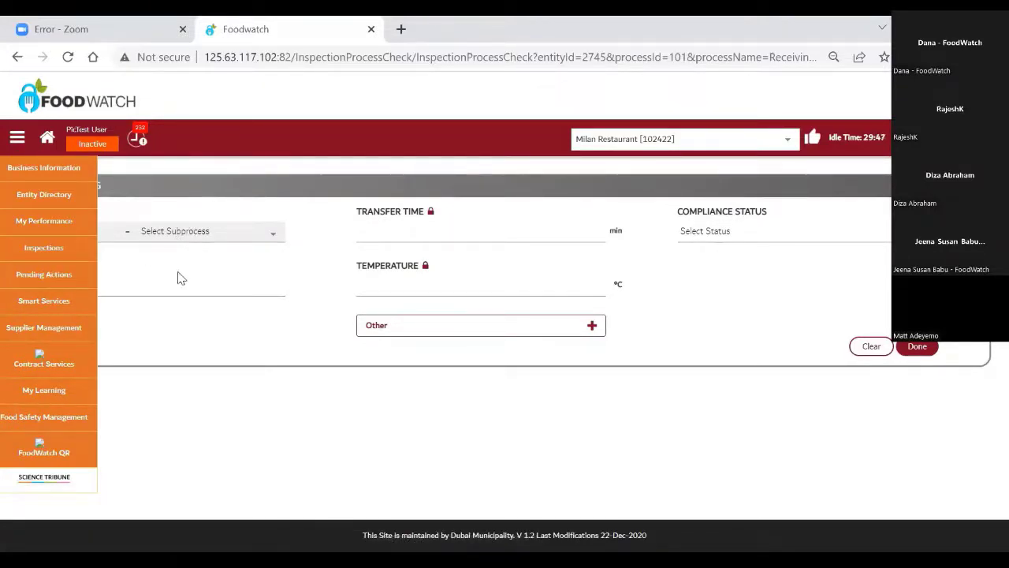
Step: Close the side menu and open the Disinfection process check
left_click(218, 337)
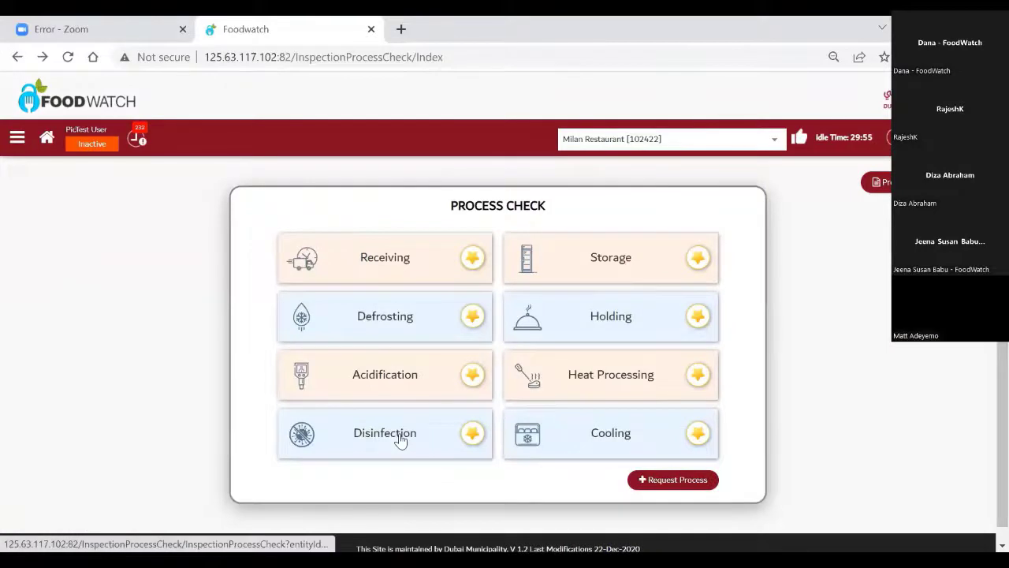
left_click(399, 440)
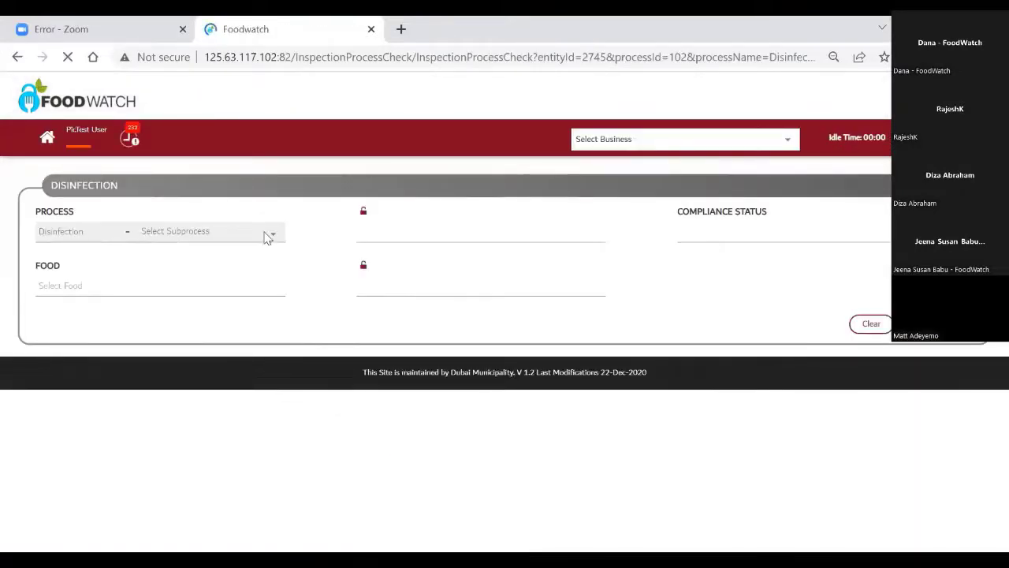
Step: Enter Chicken biryani as the food before any subprocess is chosen
left_click(270, 234)
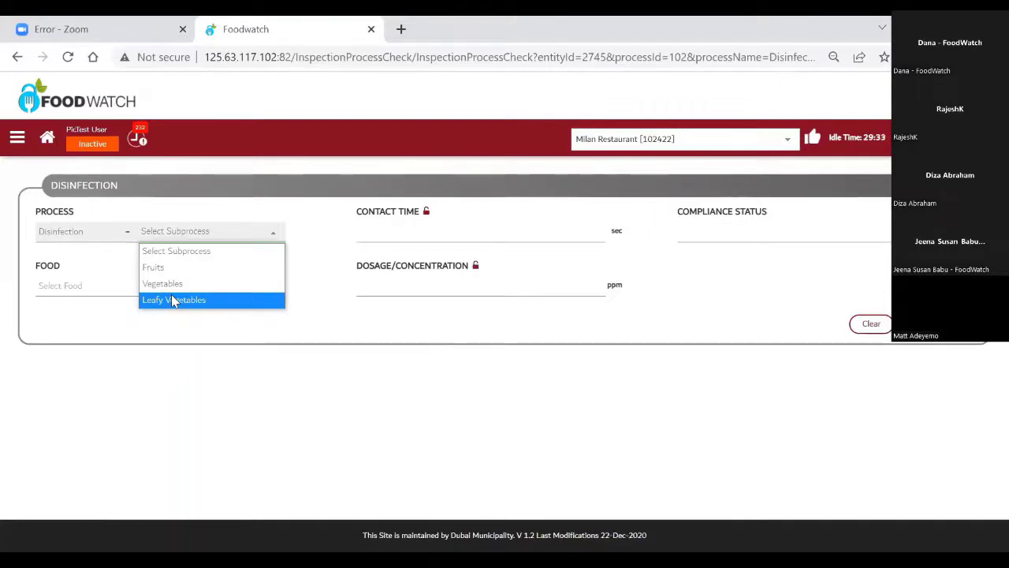
left_click(113, 290)
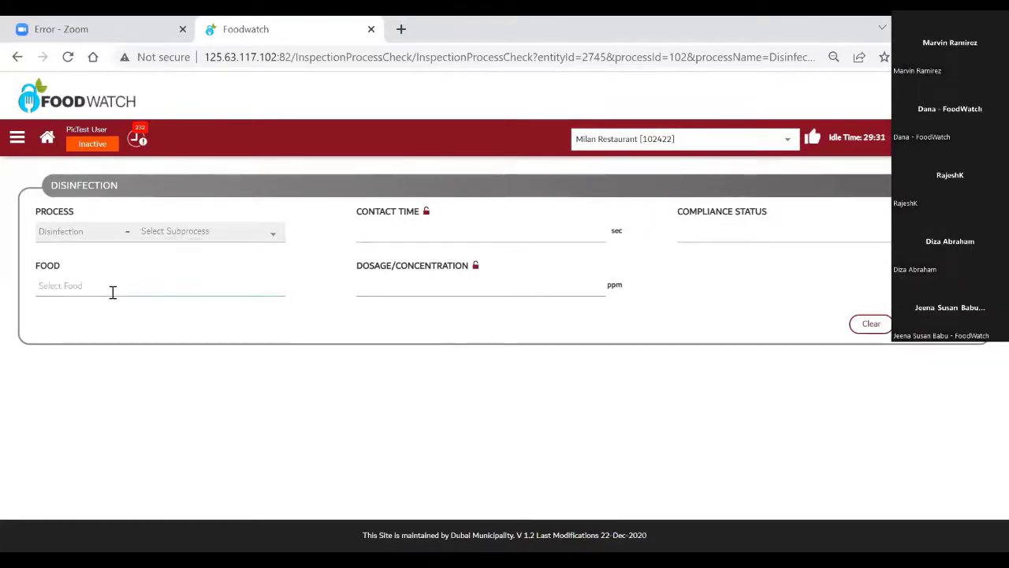
type("chic")
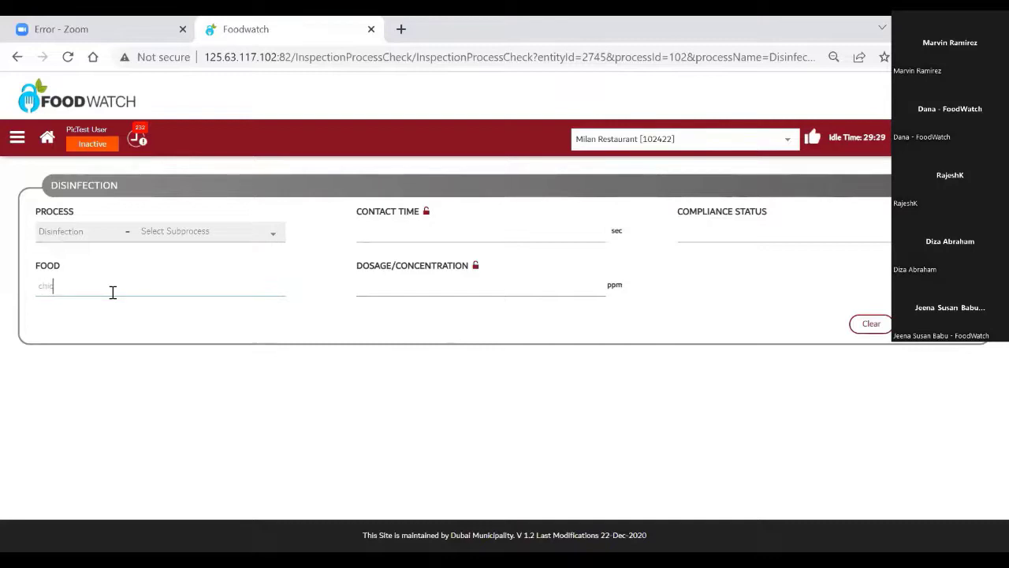
type("ken biri")
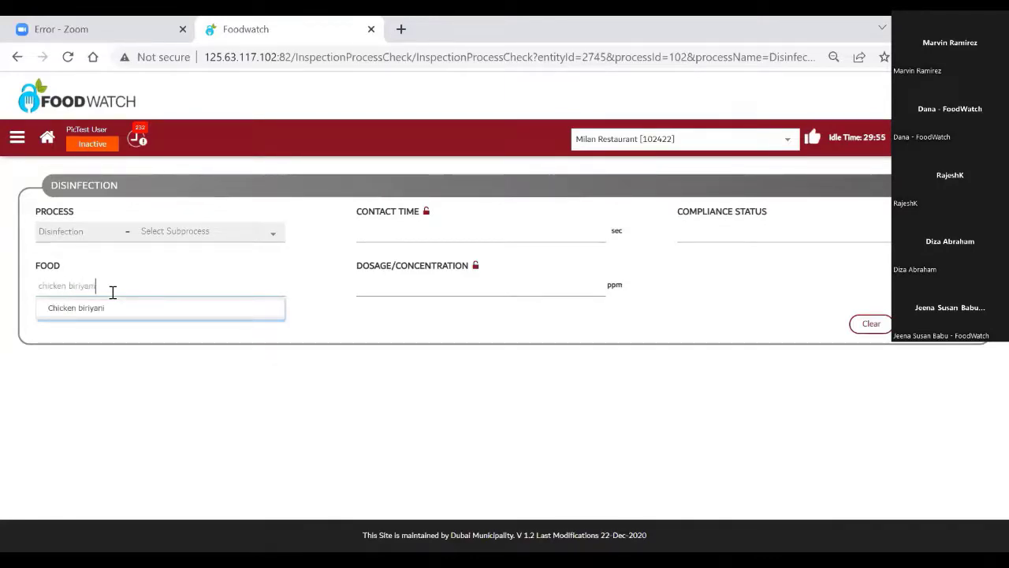
type("yani")
left_click(115, 309)
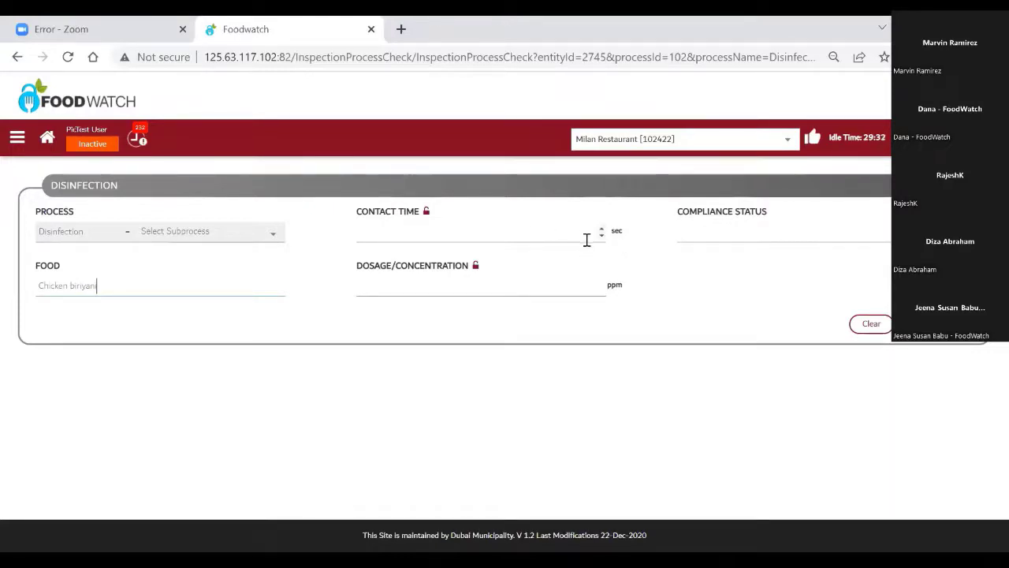
Step: Dismiss the subprocess warning, choose the Fruits subprocess and reselect Chicken biryani
left_click(424, 212)
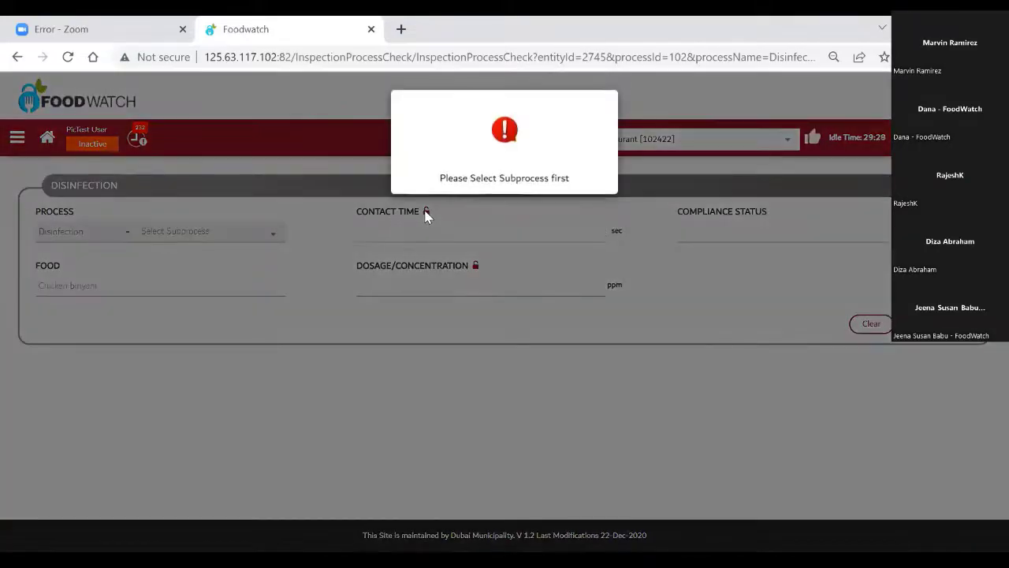
left_click(639, 160)
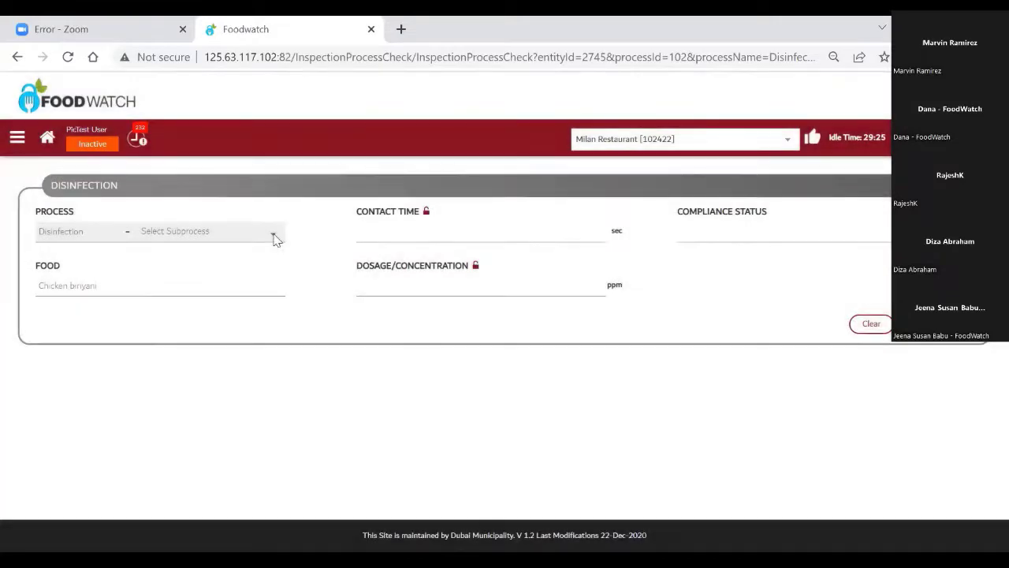
left_click(273, 233)
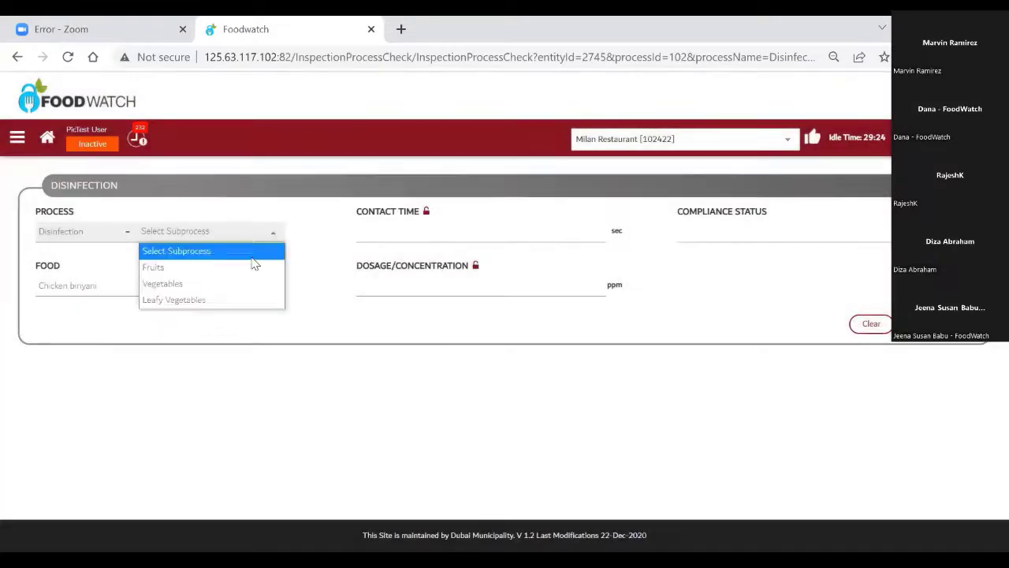
left_click(254, 269)
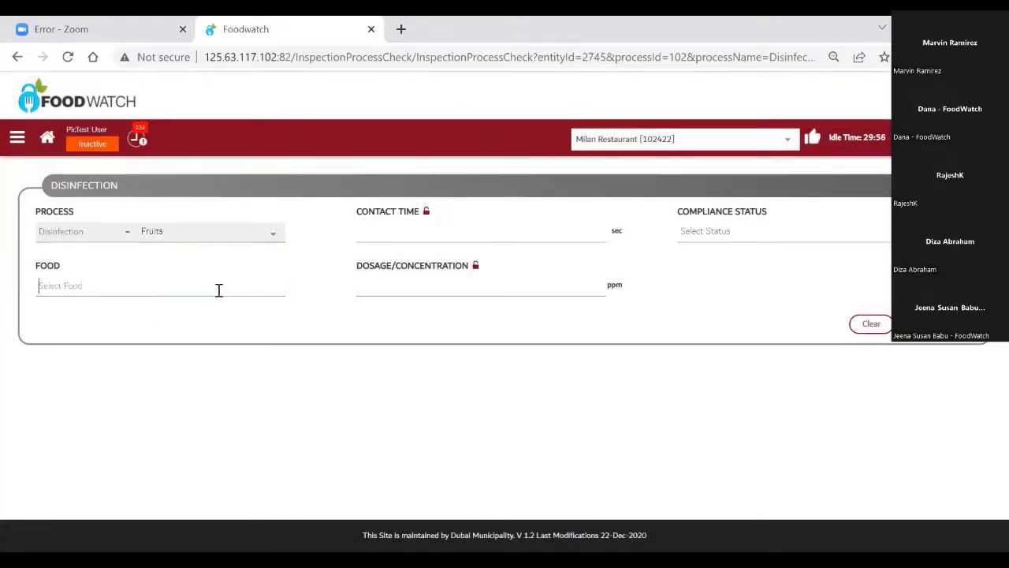
left_click(219, 290)
type("chicken")
left_click(144, 307)
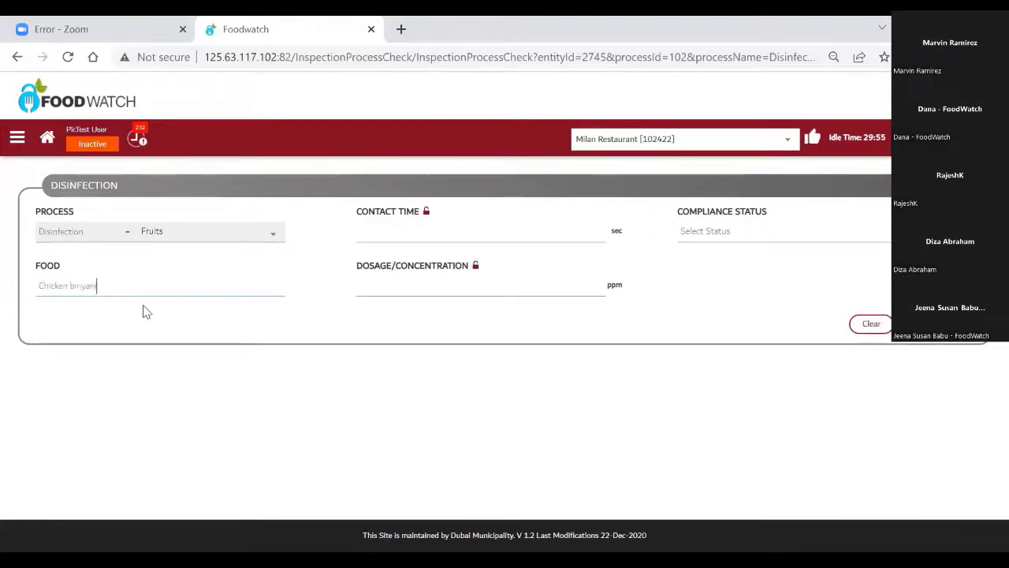
left_click(449, 237)
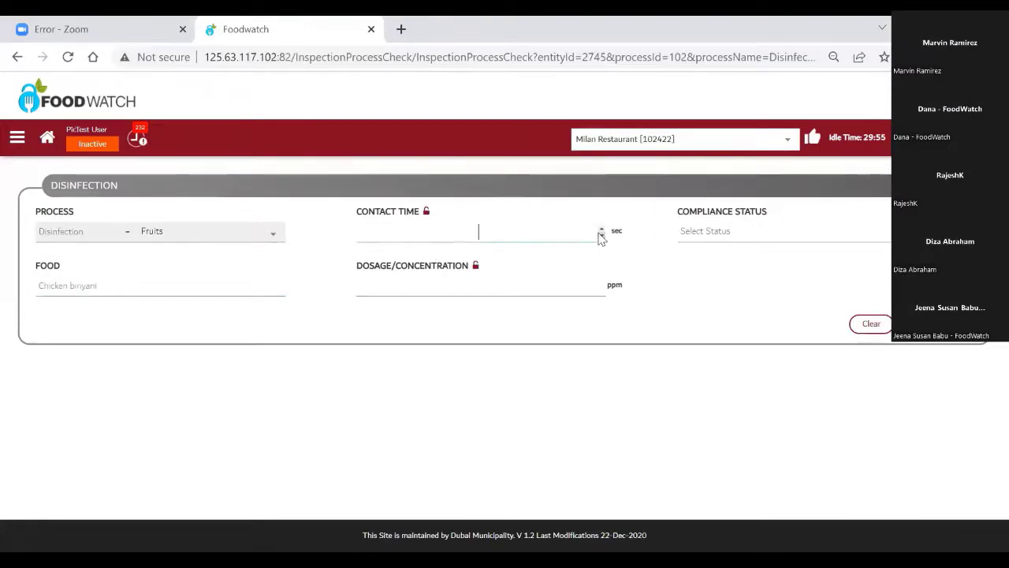
Step: Lock a 120 sec contact time target, then lower the recorded contact time to 118 sec
left_click(425, 212)
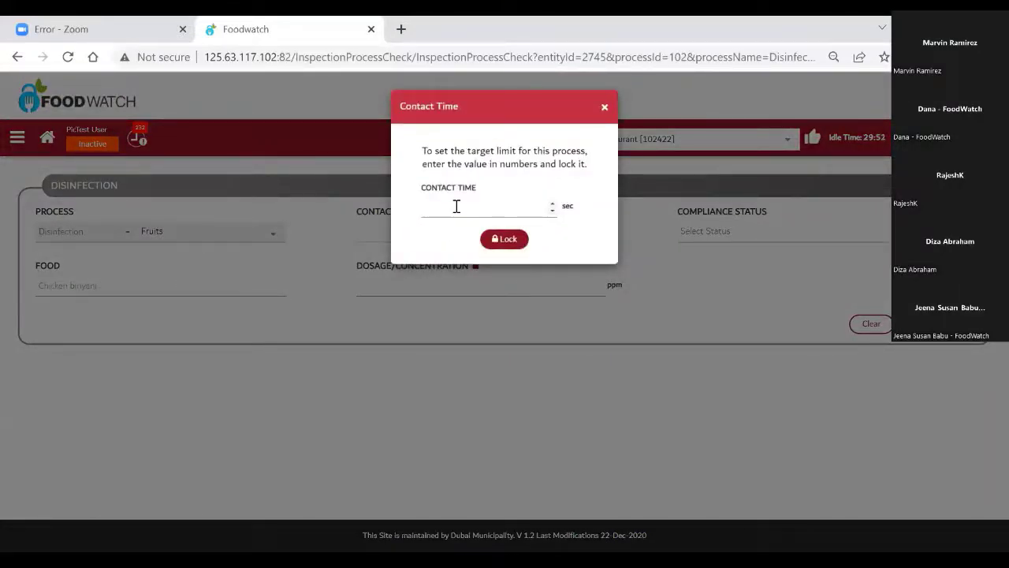
type("120")
left_click(504, 238)
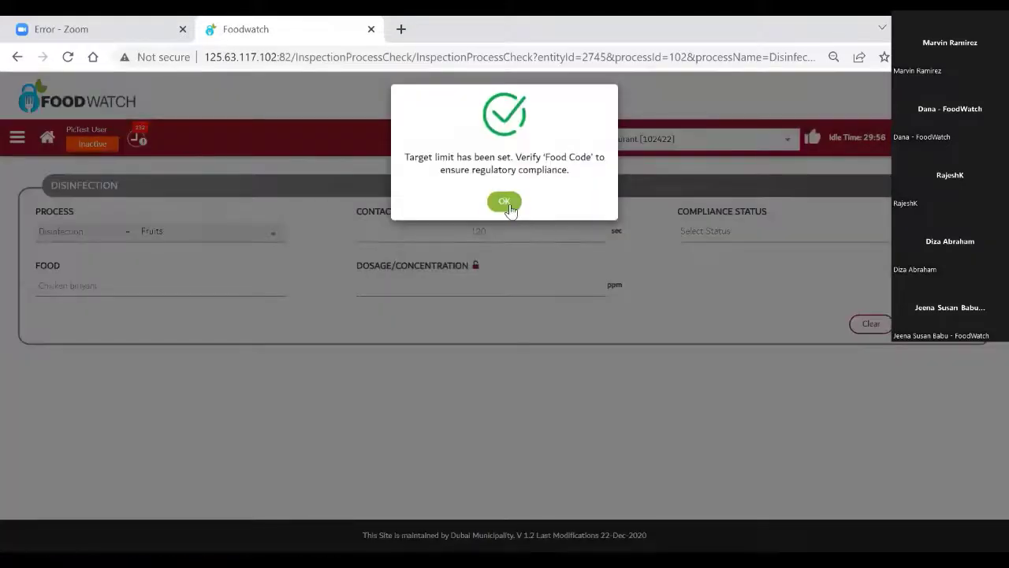
left_click(507, 202)
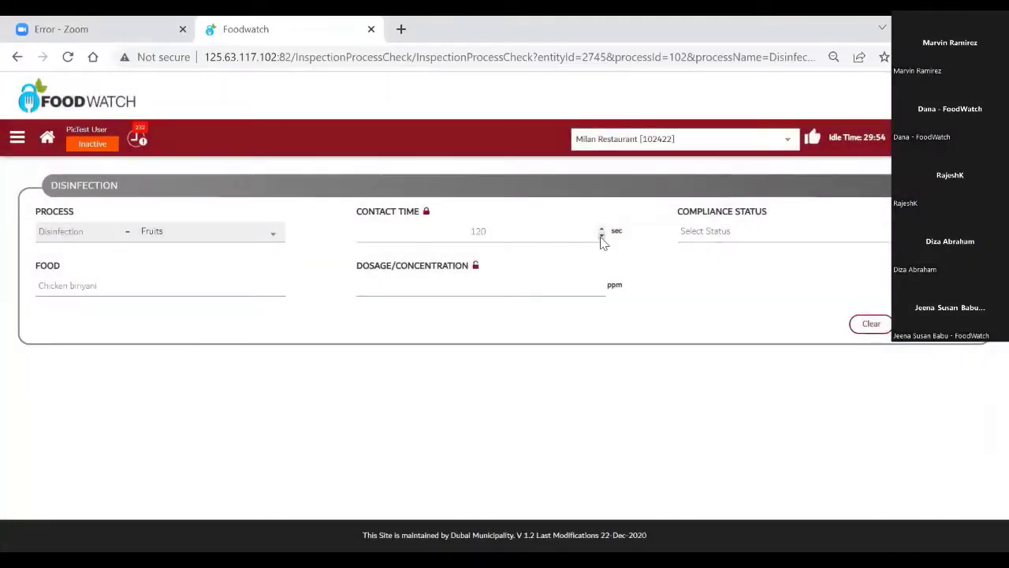
left_click(601, 238)
left_click(601, 237)
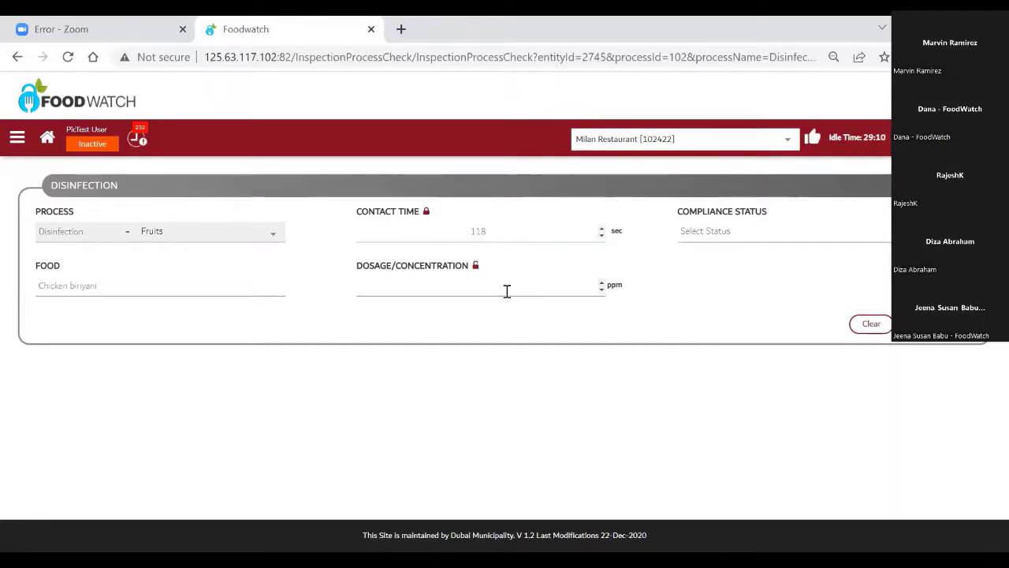
left_click(509, 291)
Step: Enter 100 ppm, raise contact time to 120 sec, mark Acceptable and save the disinfection check
type("100")
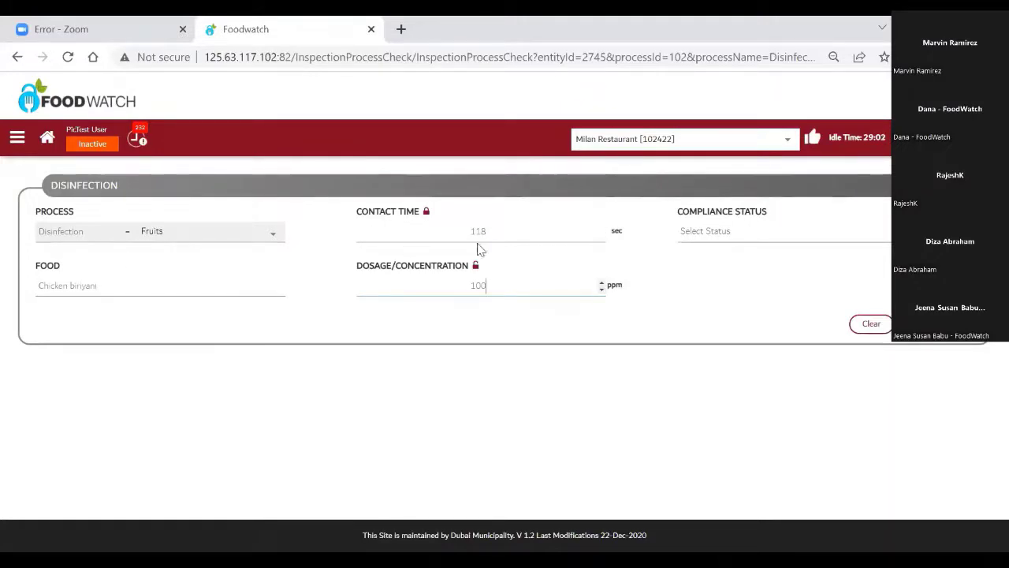
left_click(700, 234)
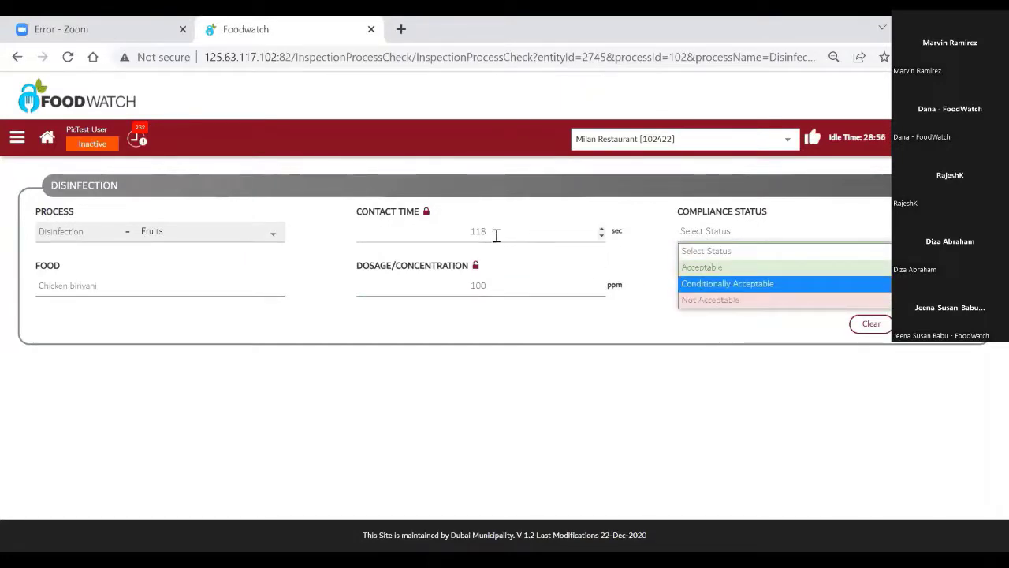
double_click(602, 228)
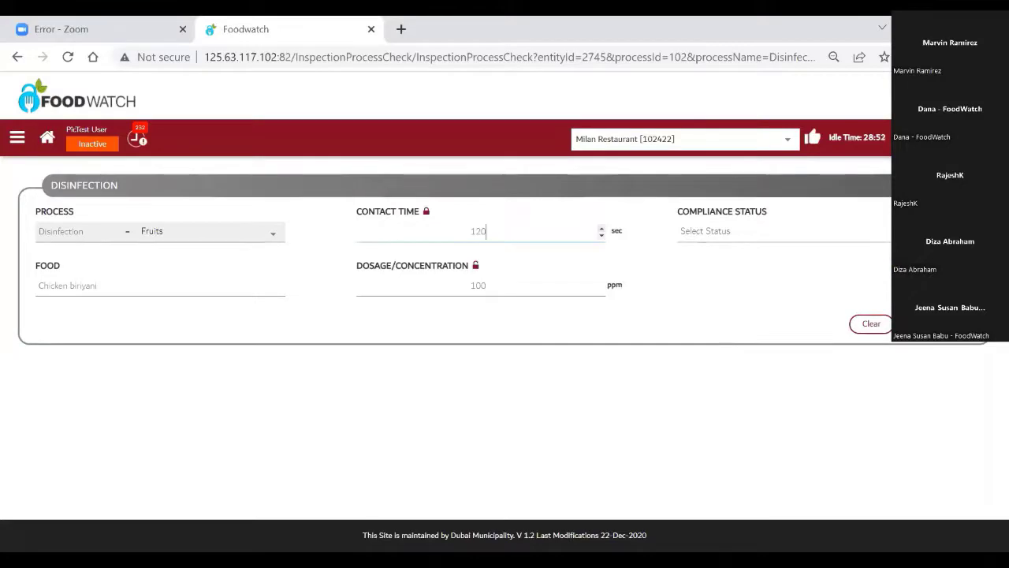
left_click(757, 231)
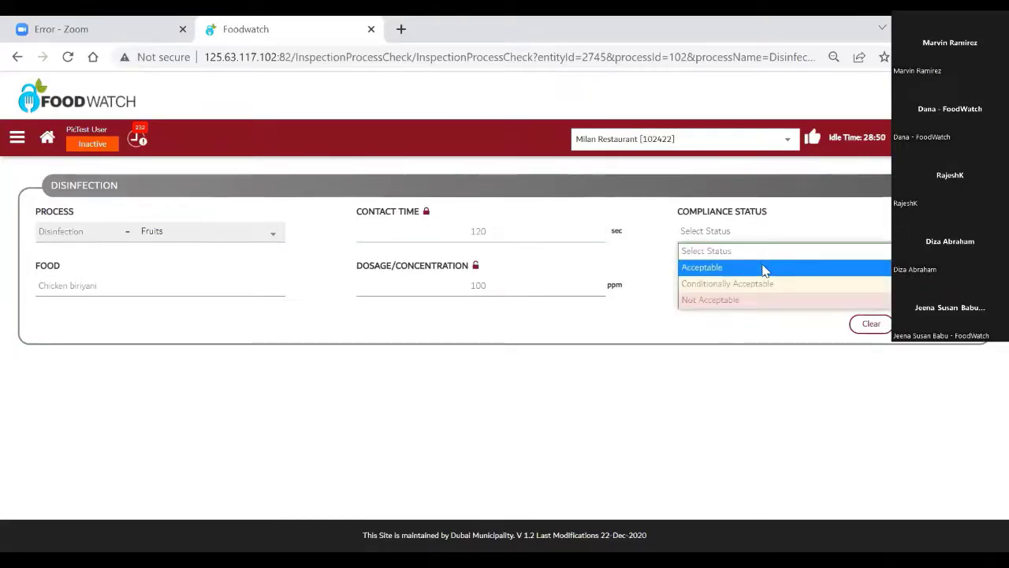
left_click(762, 268)
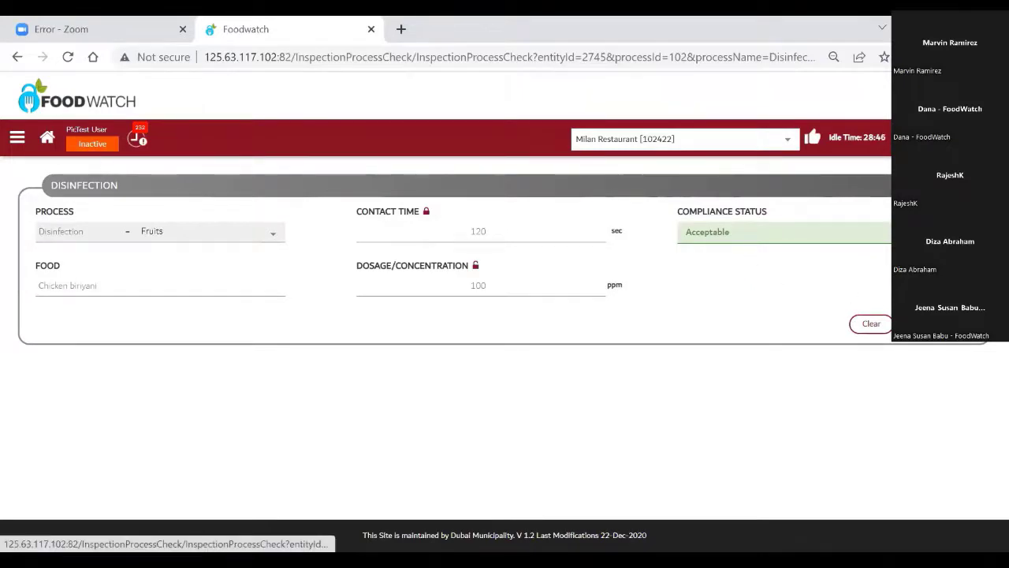
left_click(930, 324)
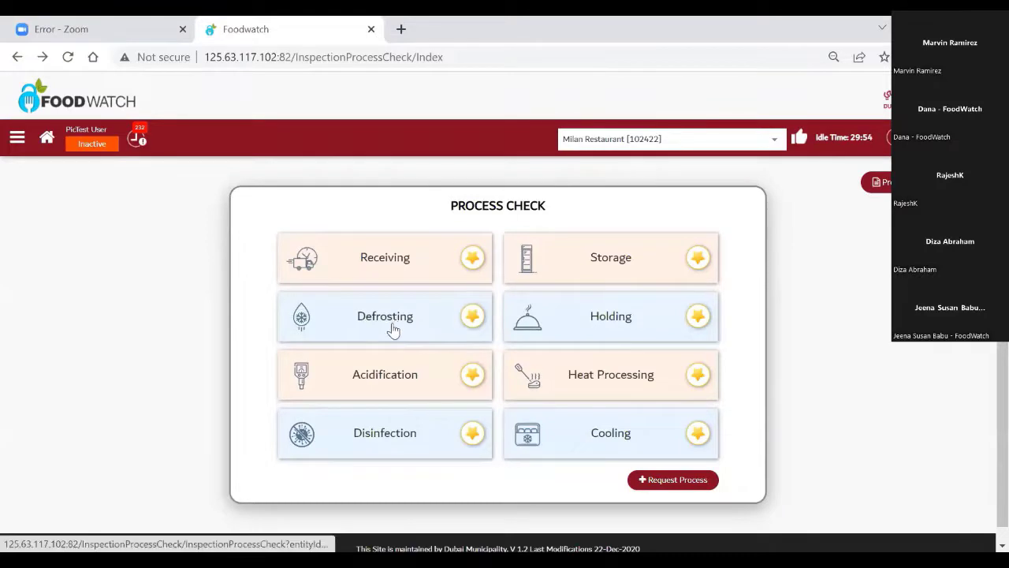
Step: Open a Storage check with the Dry subprocess and Chicken biryani as the food
left_click(606, 260)
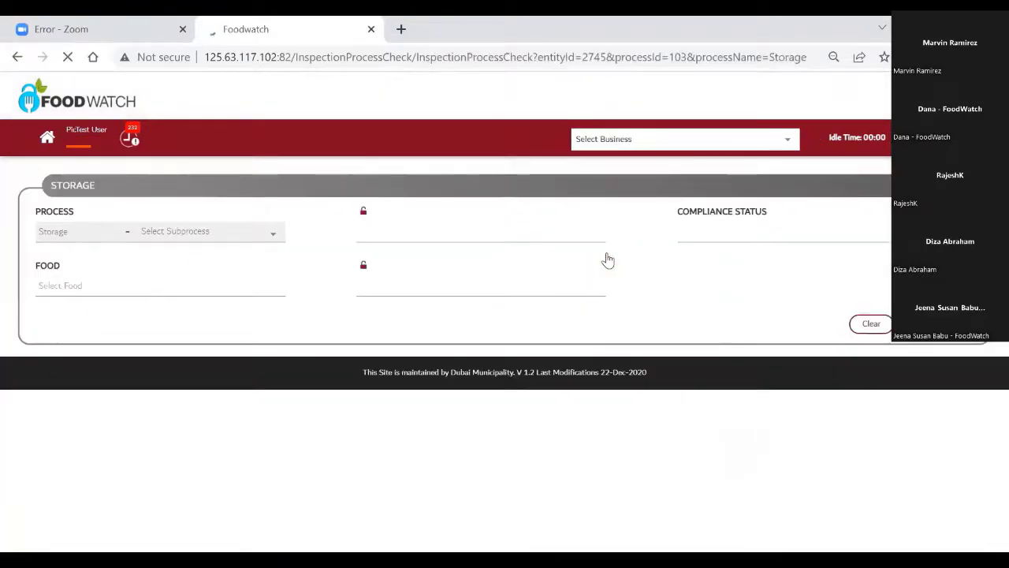
left_click(271, 236)
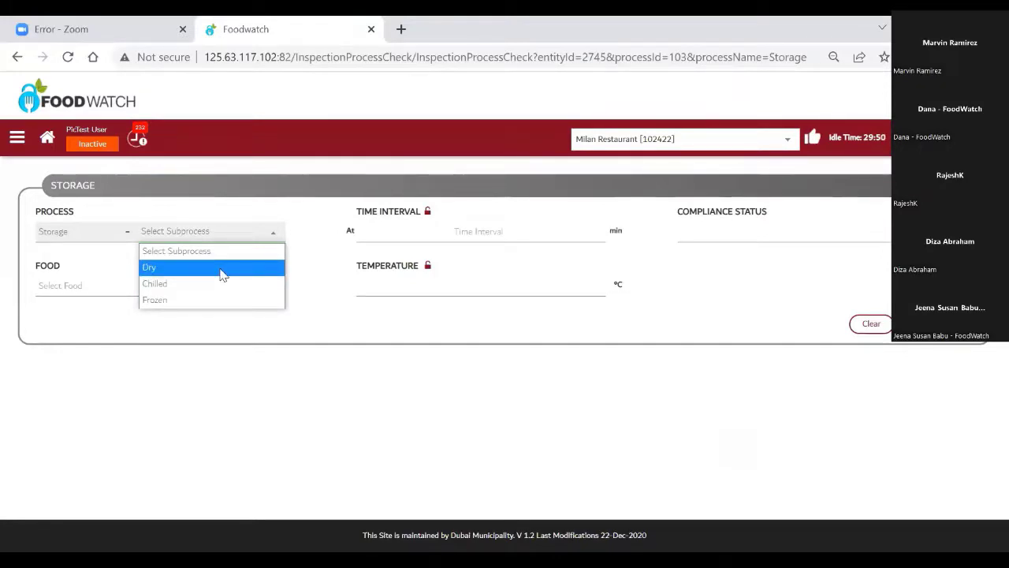
left_click(220, 271)
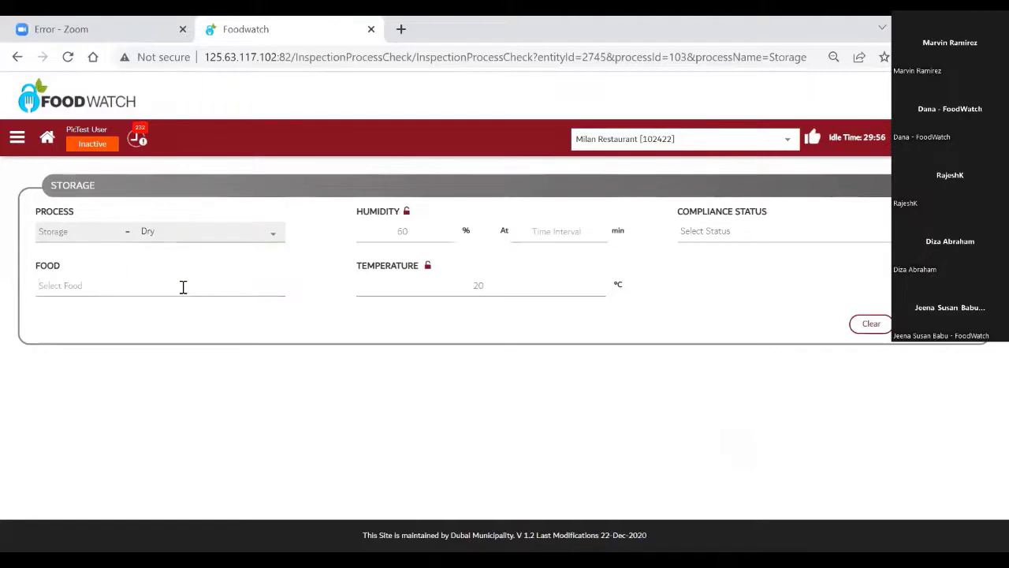
type("chicken")
left_click(158, 307)
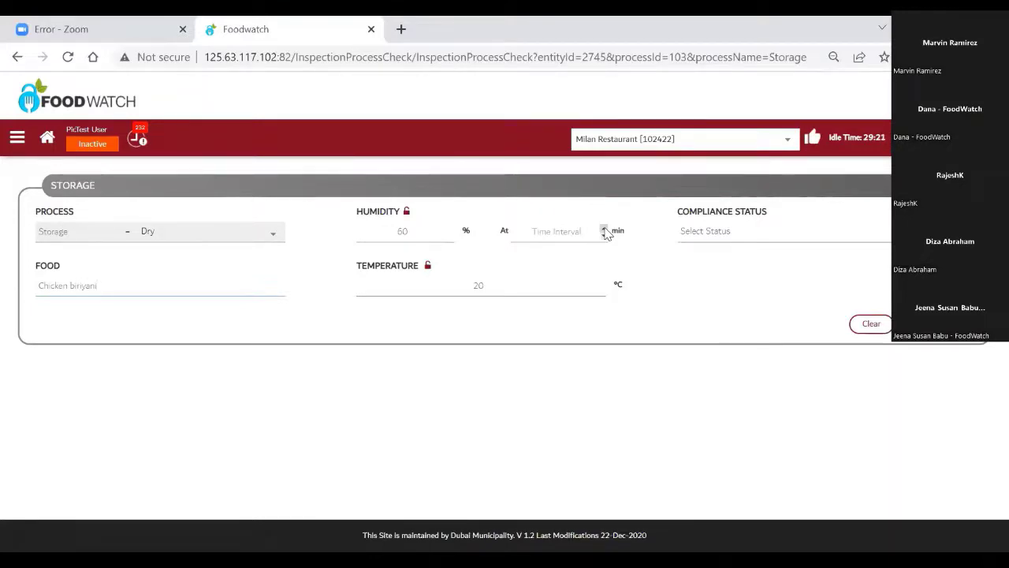
Step: Enter 45 min as the storage time interval, correcting a mistyped 25
left_click(593, 232)
type("2")
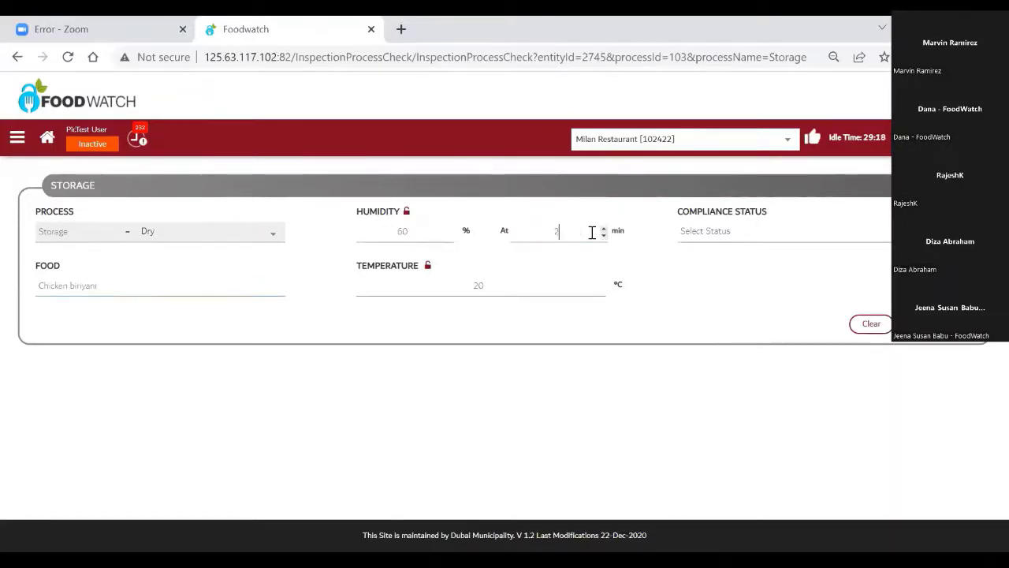
type("5")
key("BackSpace")
key("BackSpace")
type("45")
Step: Change the temperature from 18 to 26 °C and mark the check Not Acceptable
left_click(492, 284)
key("BackSpace")
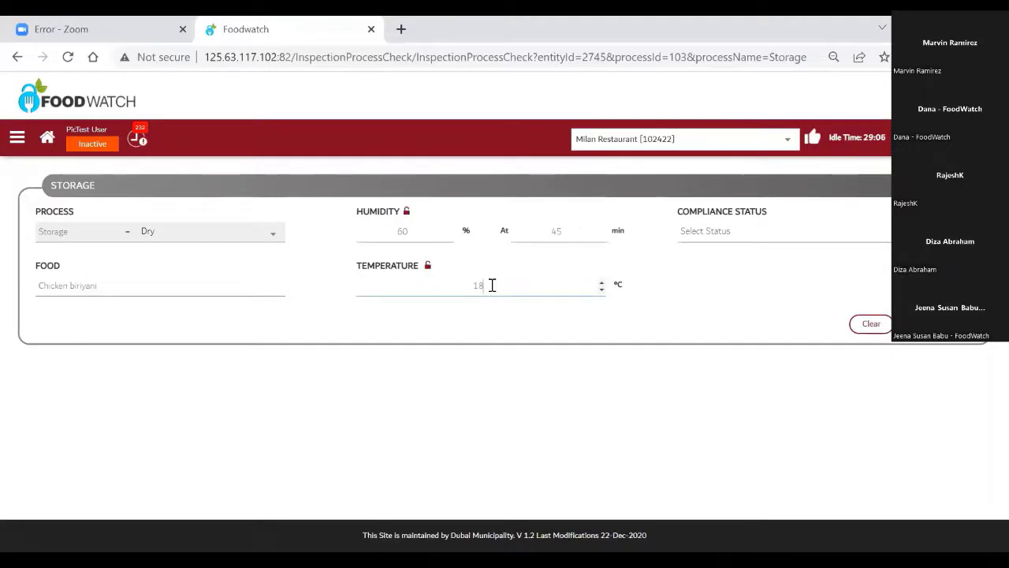
key("BackSpace")
key("BackSpace")
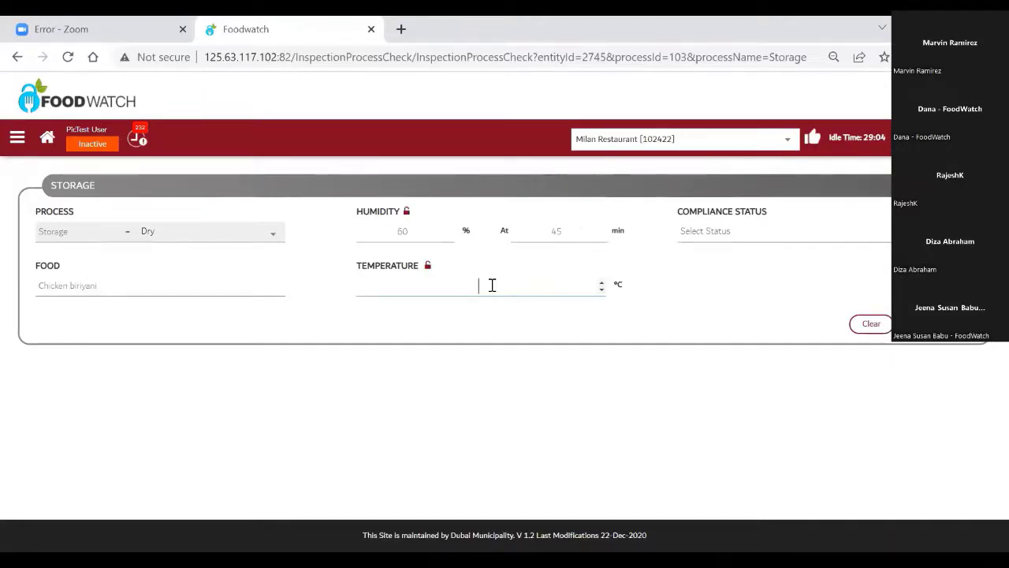
type("26")
left_click(712, 235)
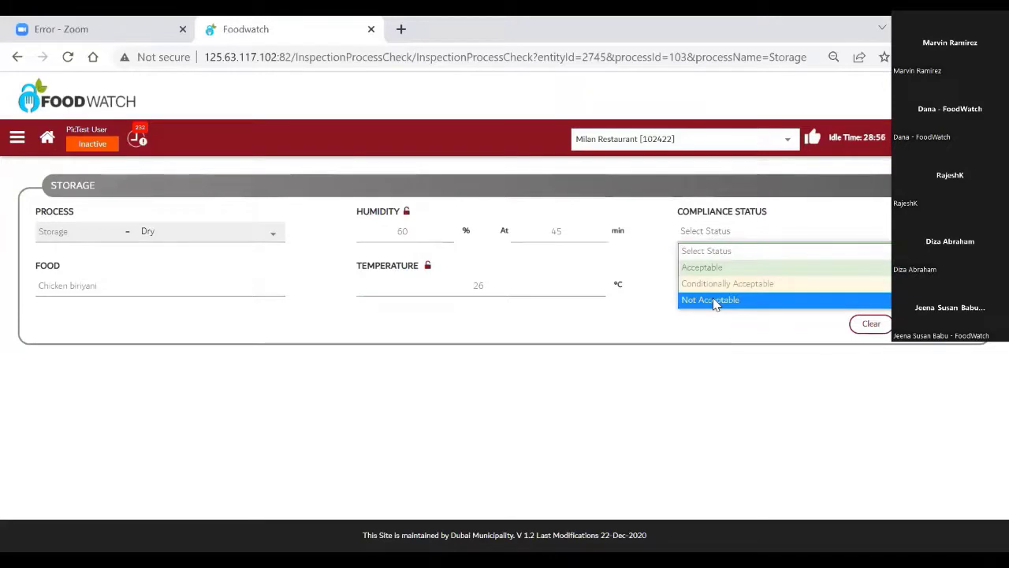
left_click(714, 303)
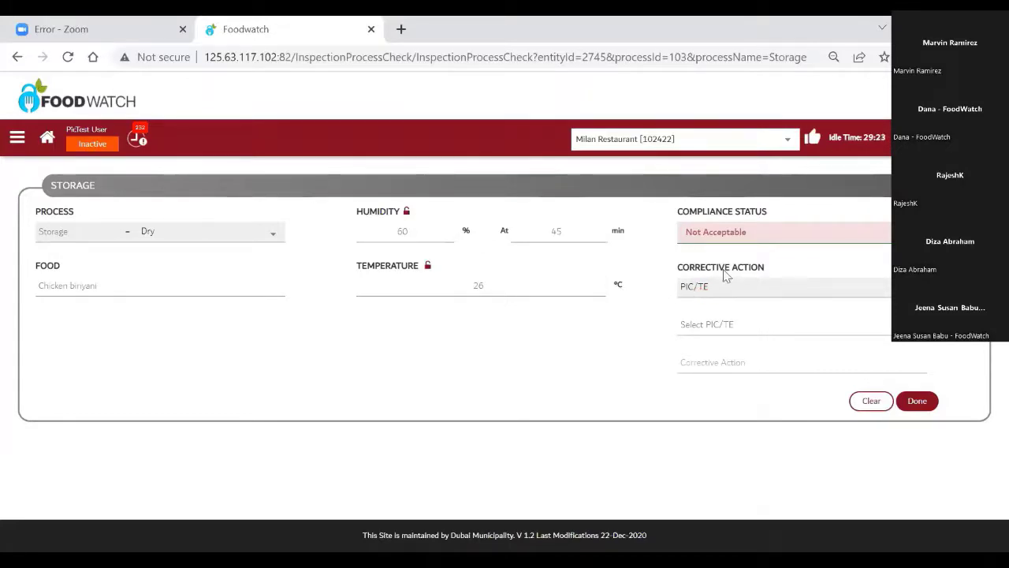
Step: Assign a TE, add corrective action 'Training', submit the storage check and go back to Process Check
left_click(745, 327)
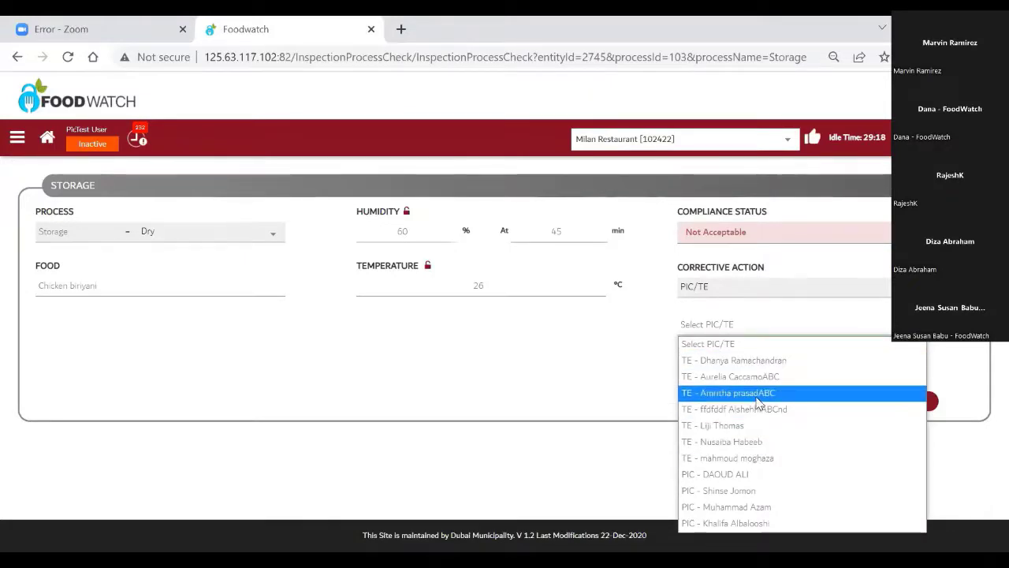
left_click(759, 388)
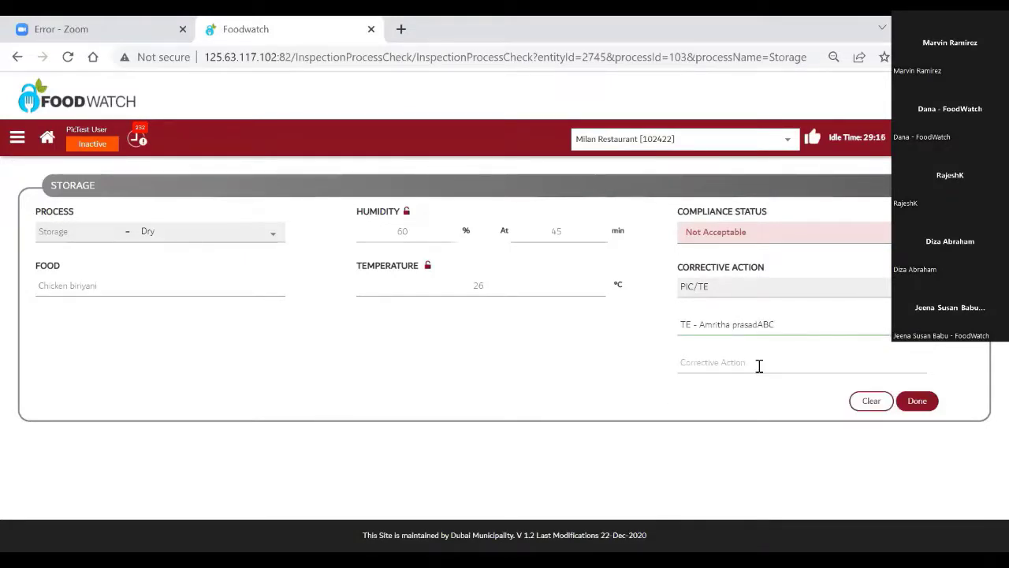
left_click(758, 363)
type("Tr")
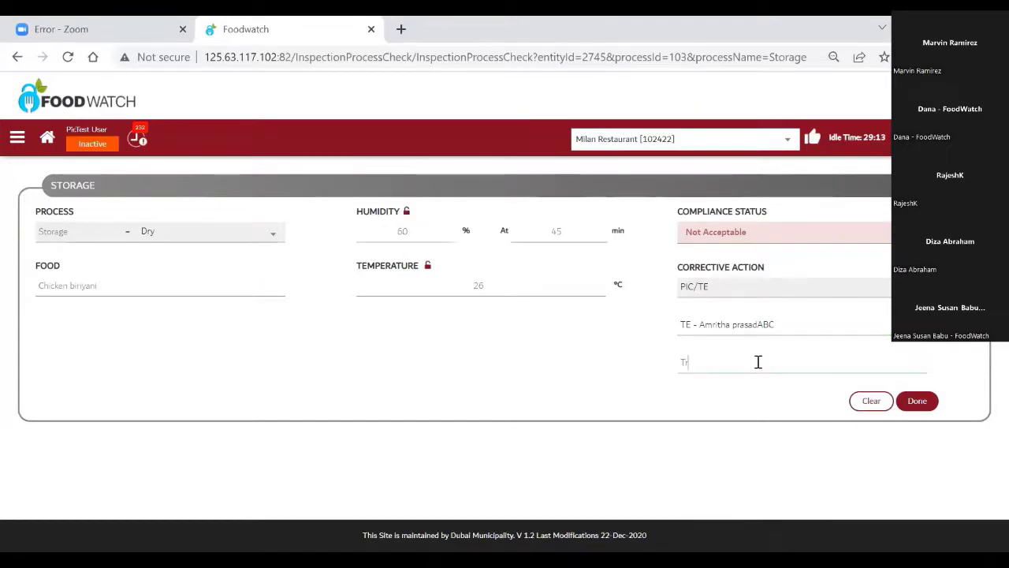
type("aining")
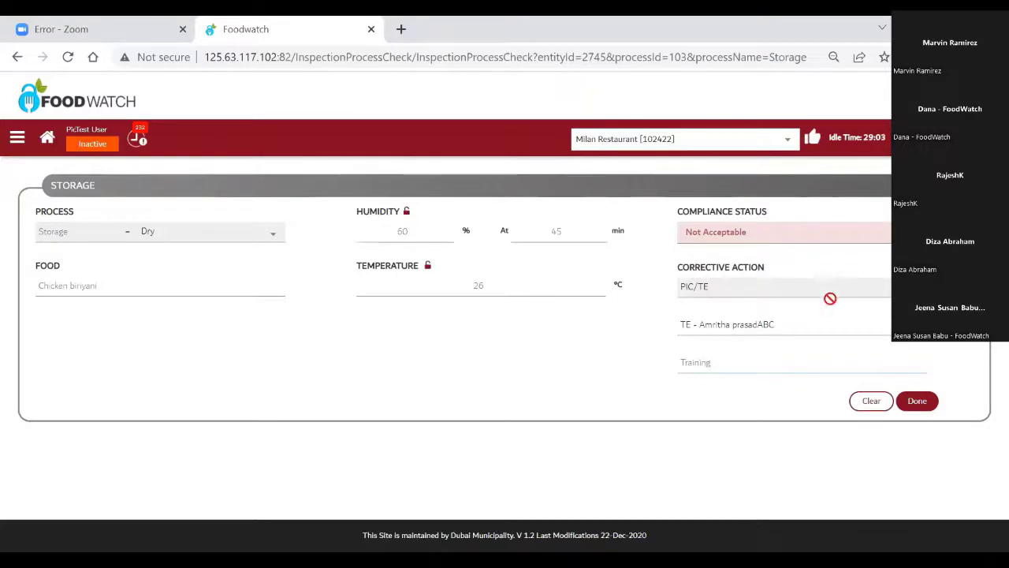
left_click(914, 399)
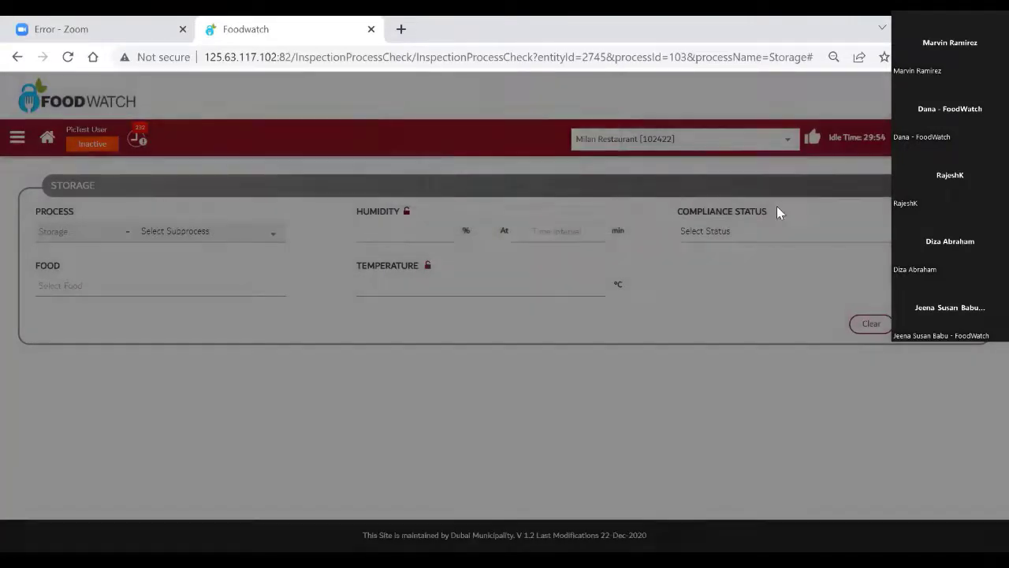
key("alt+Left")
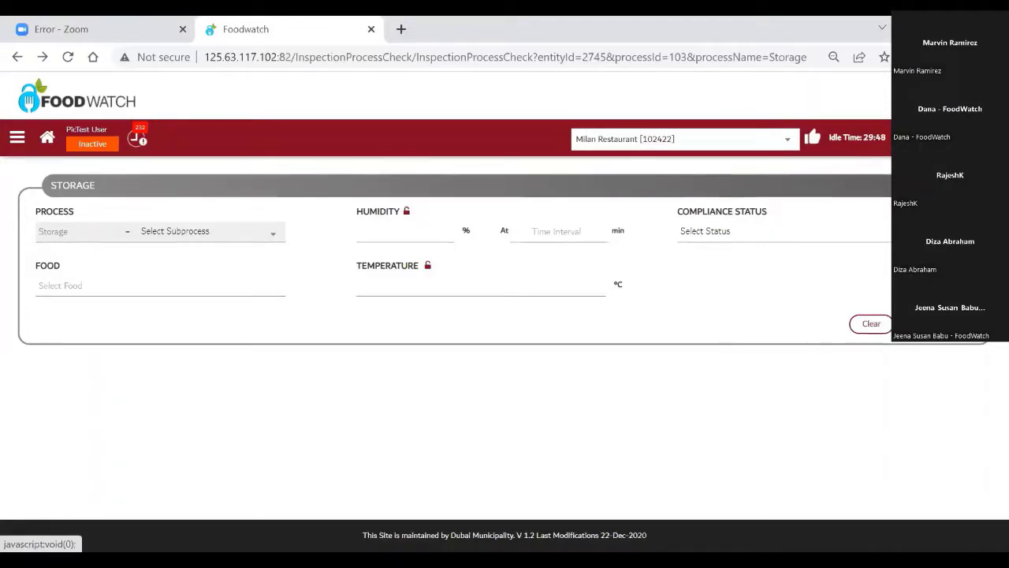
key("alt+Left")
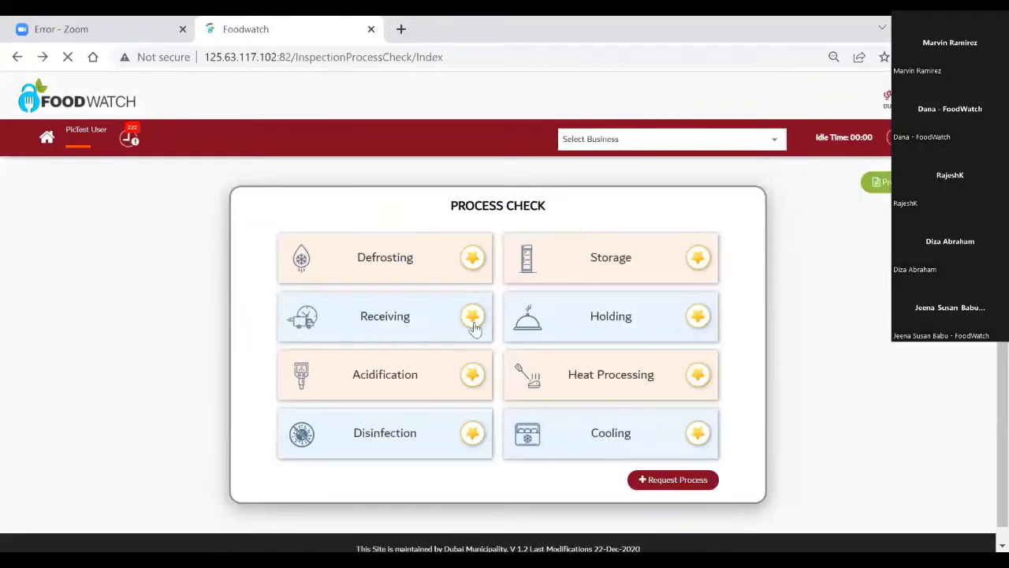
Step: Open a Defrosting check with the Starts subprocess and Chicken biriyani as the food
left_click(423, 270)
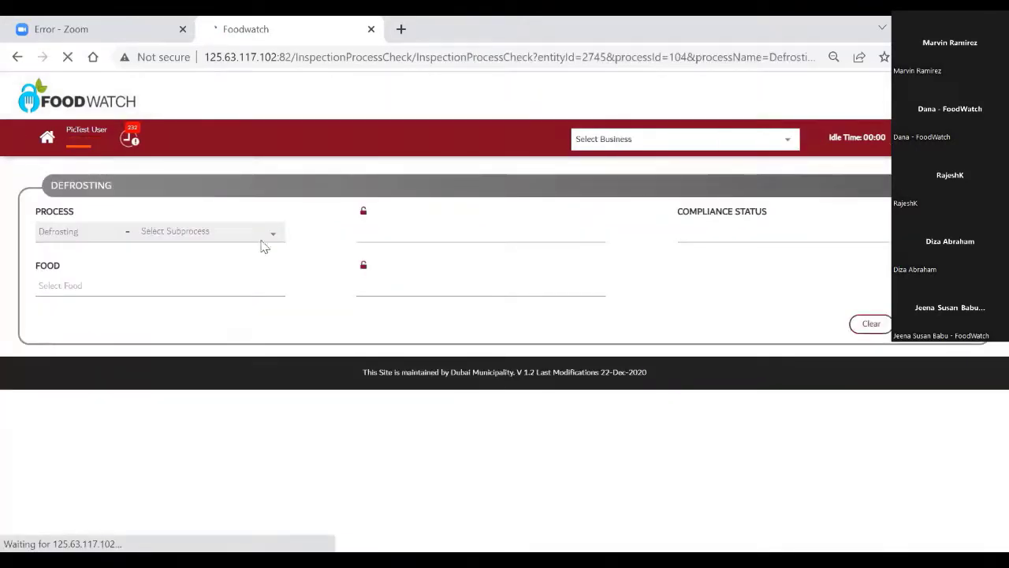
left_click(268, 233)
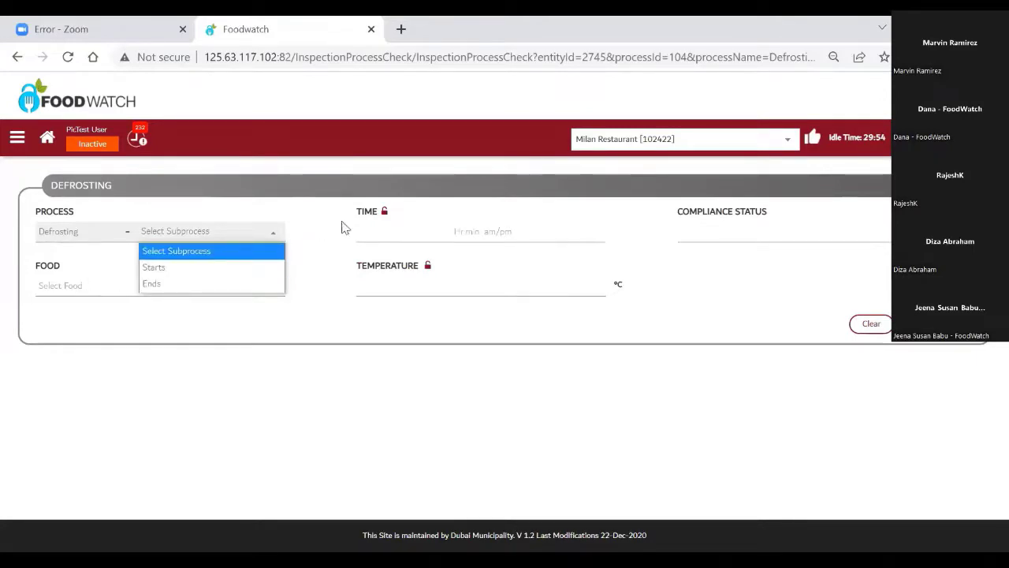
left_click(180, 273)
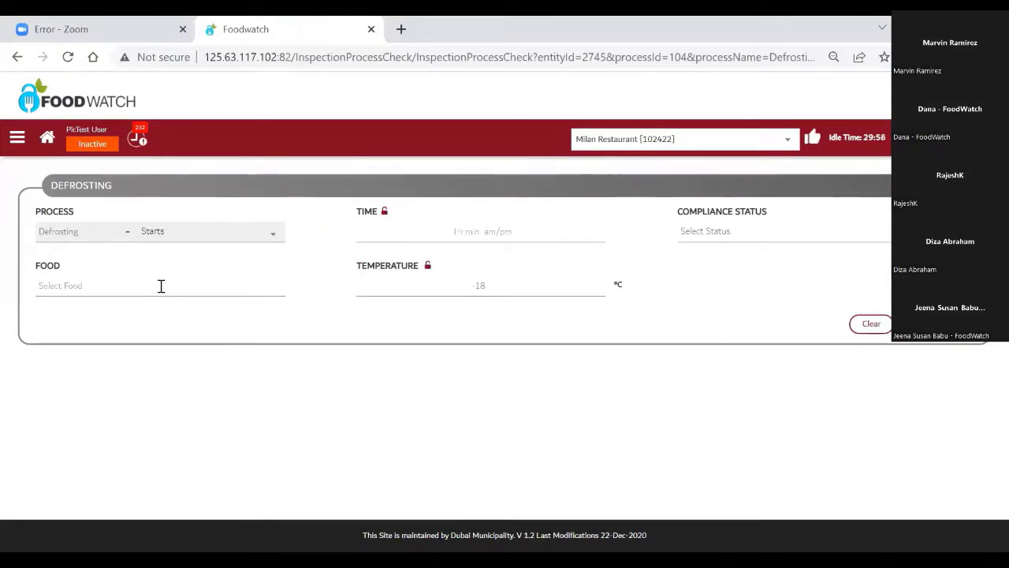
left_click(161, 283)
type("chicken")
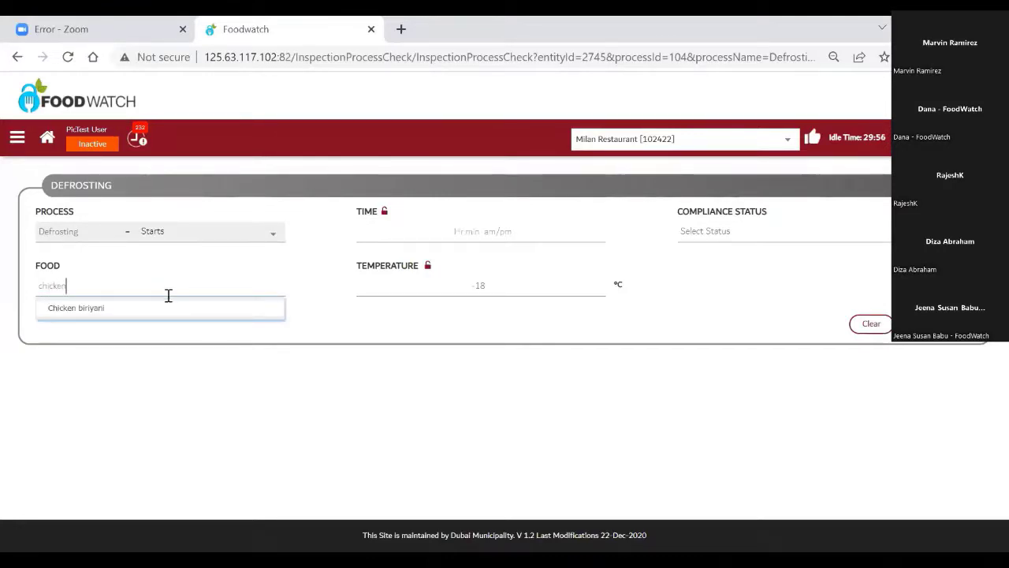
left_click(171, 307)
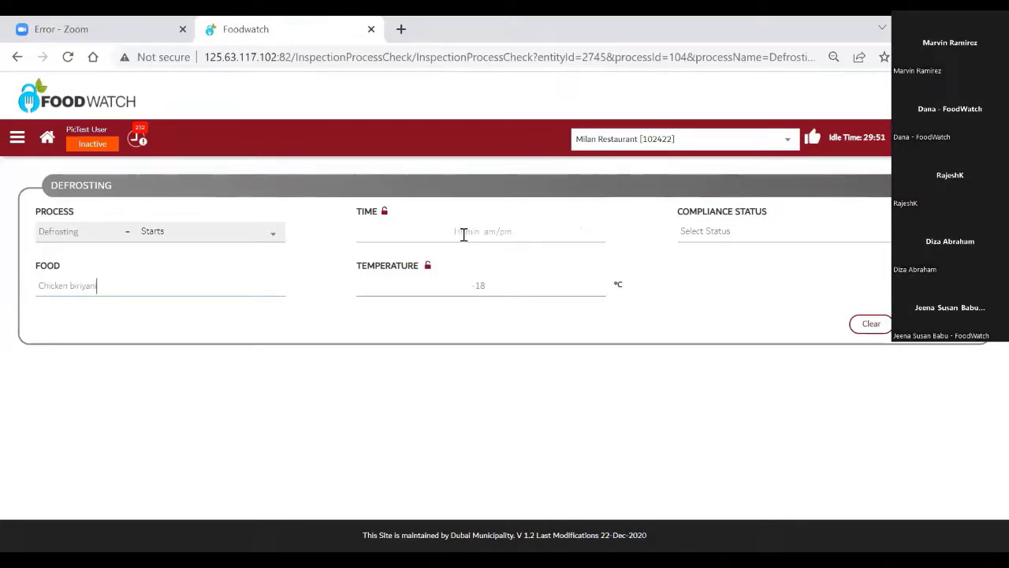
Step: Set the time to 01:34 AM at -18 °C, mark Acceptable, save, and return to the grid
left_click(463, 234)
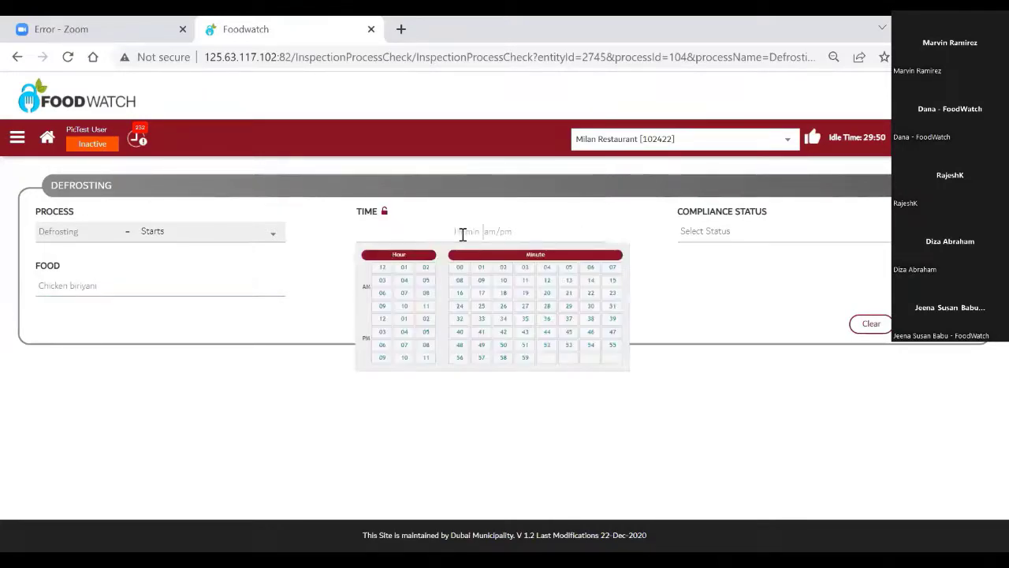
left_click(403, 269)
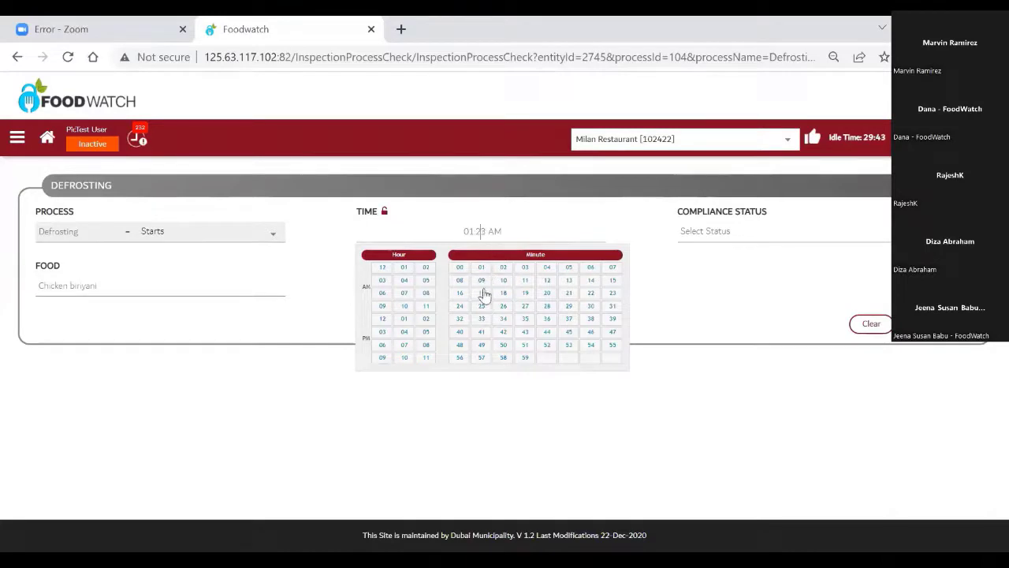
left_click(504, 319)
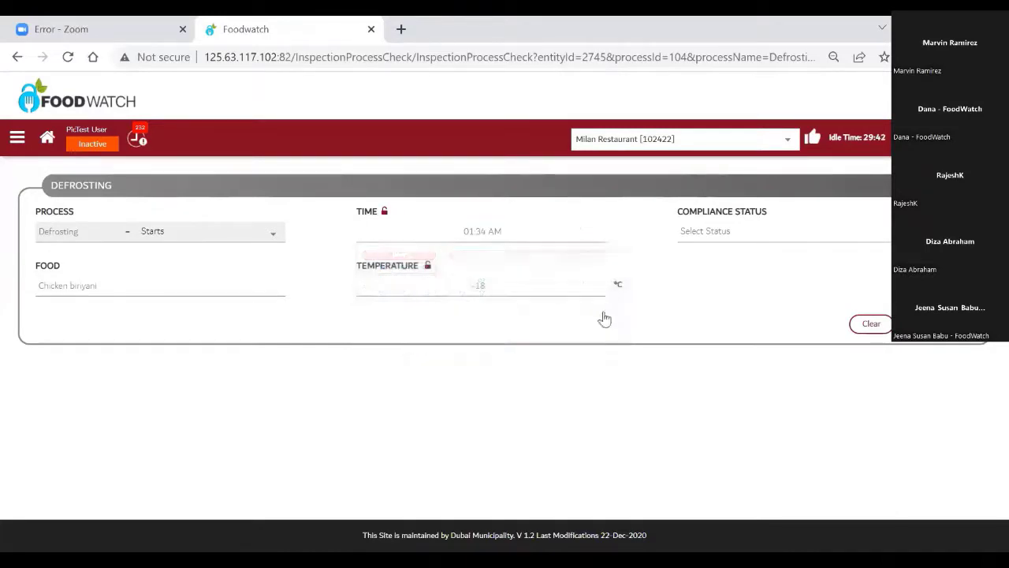
left_click(478, 284)
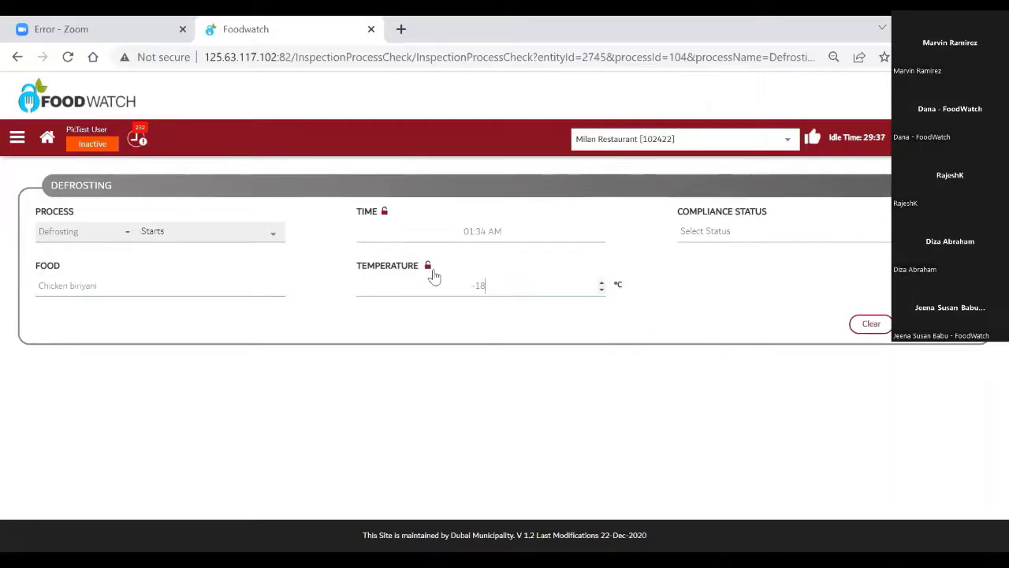
left_click(735, 235)
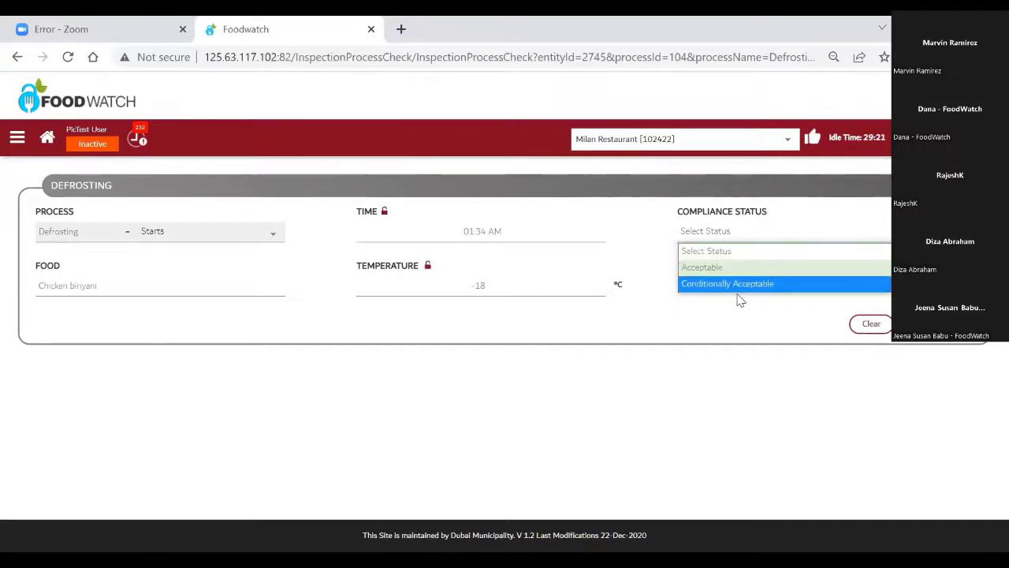
left_click(750, 268)
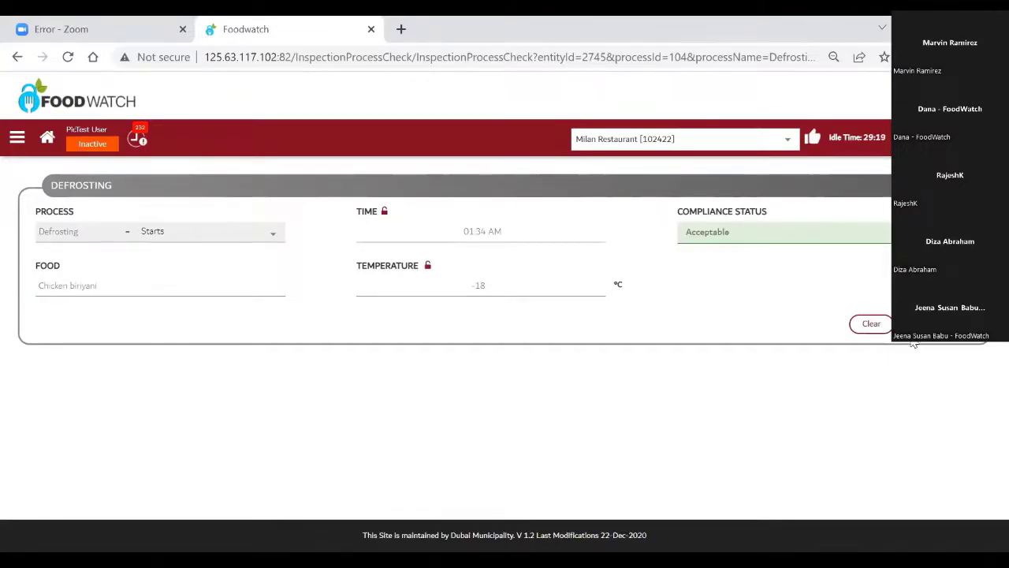
left_click(922, 323)
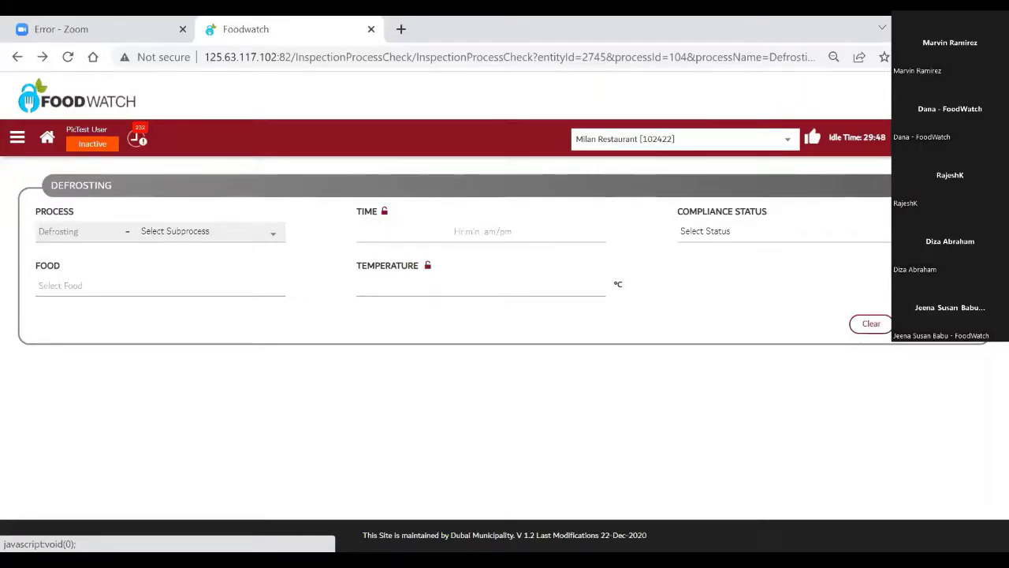
key("alt+Left")
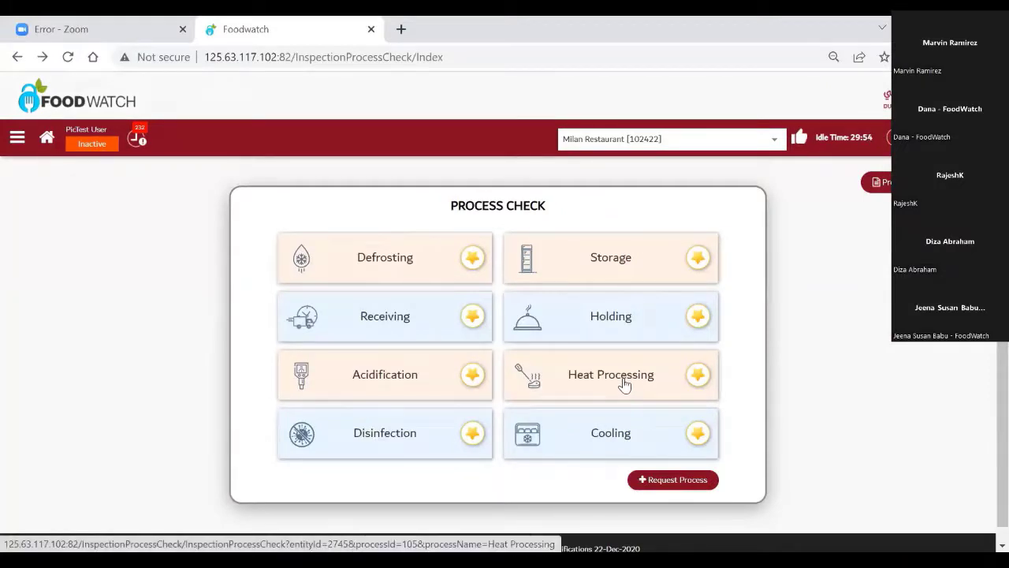
left_click(624, 384)
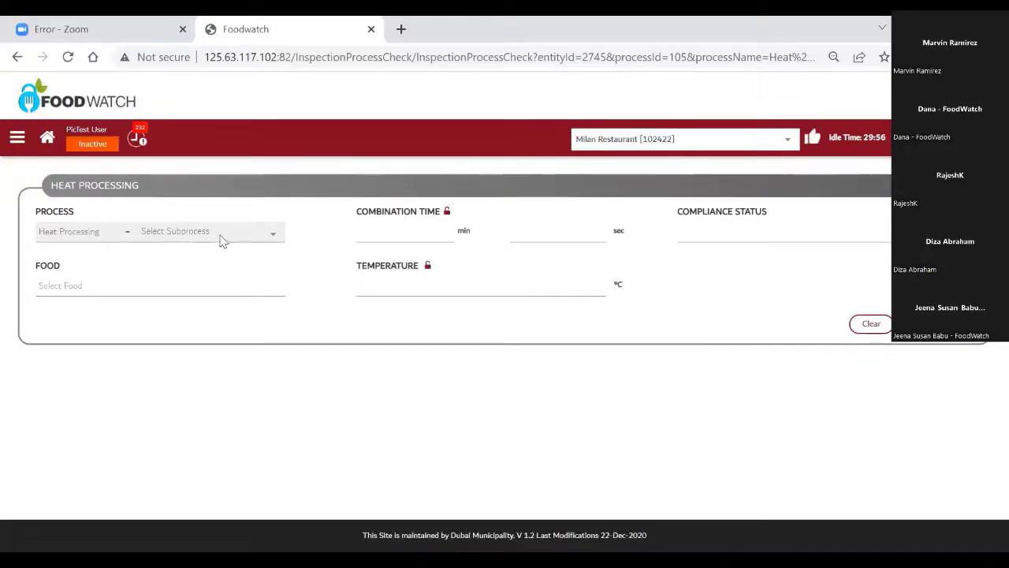
left_click(266, 233)
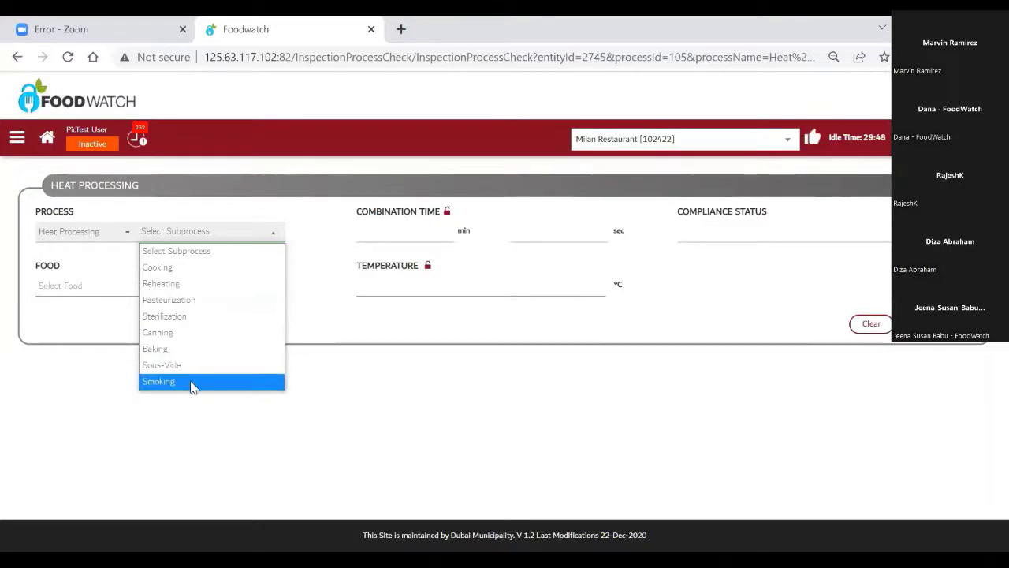
left_click(189, 316)
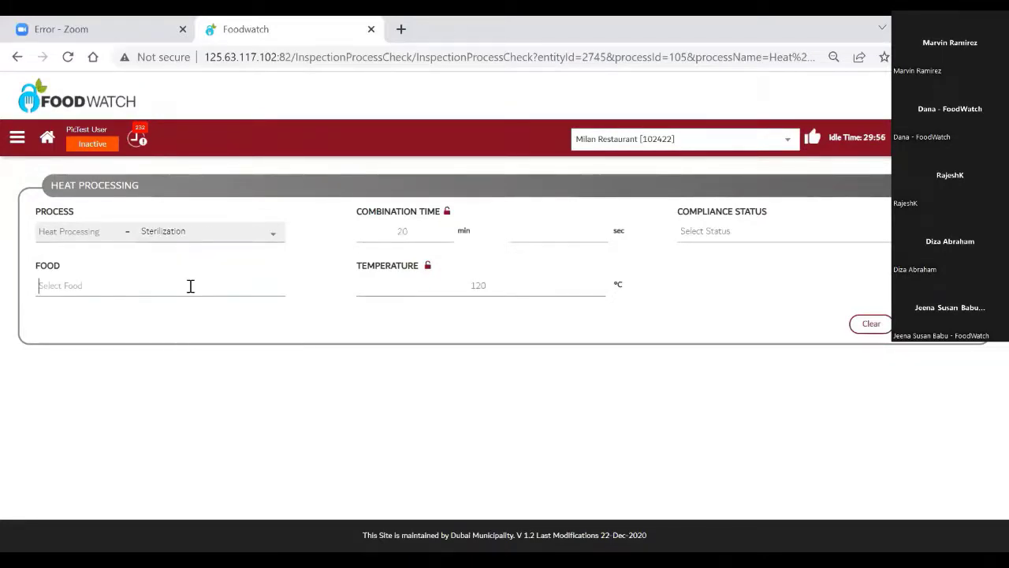
left_click(190, 286)
type("chicken")
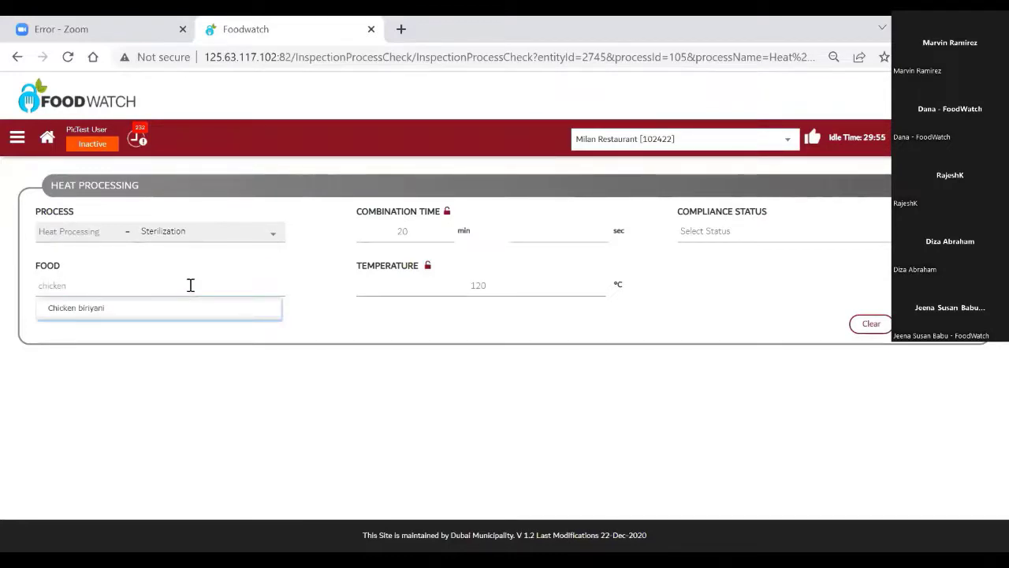
left_click(95, 308)
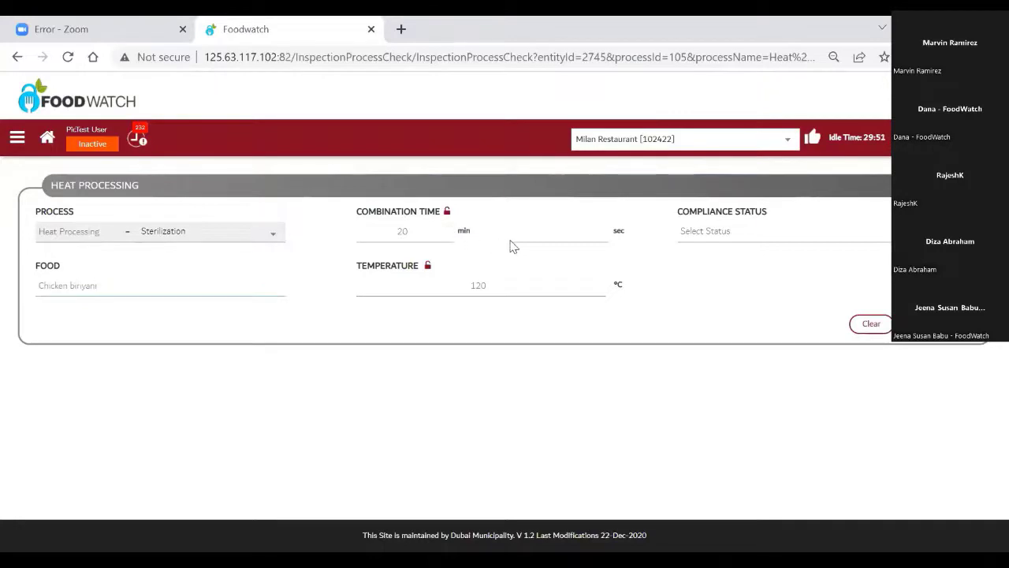
left_click(533, 232)
type("1")
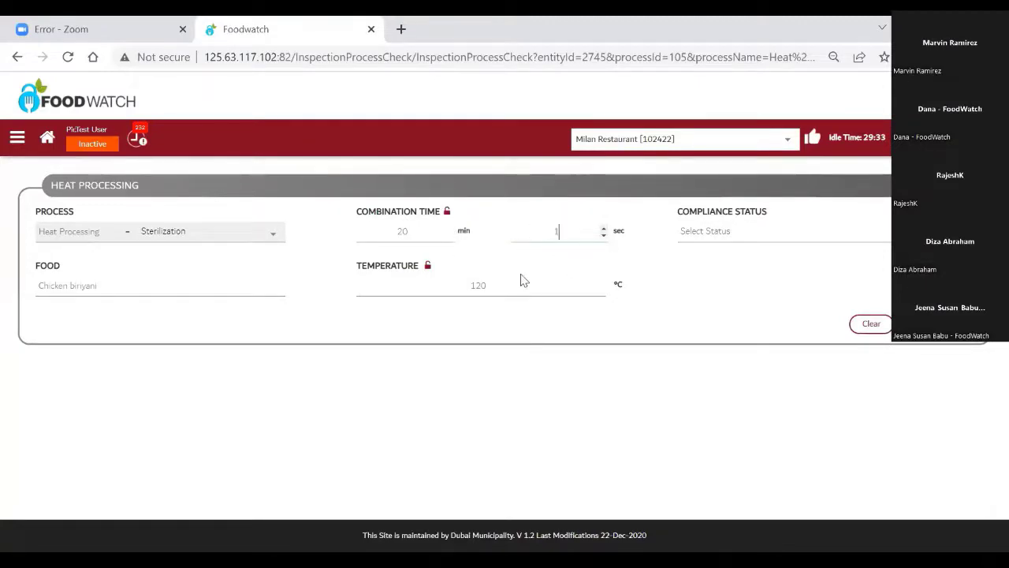
left_click(735, 238)
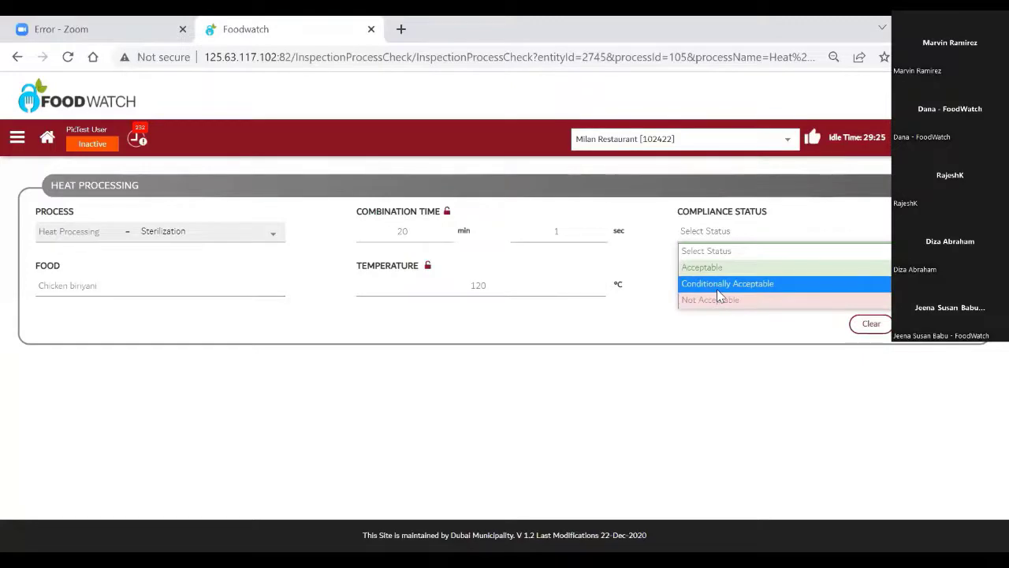
left_click(871, 328)
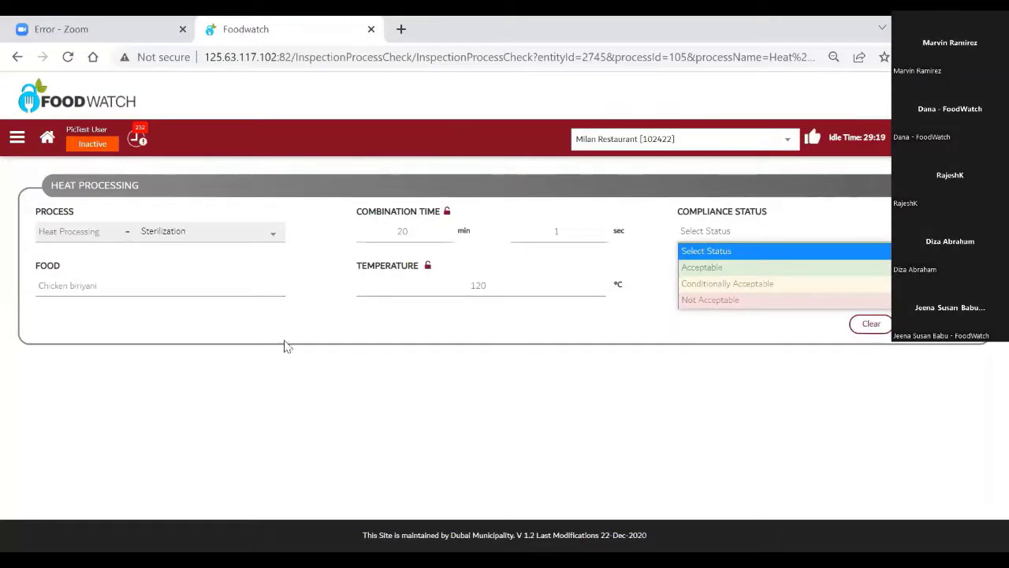
left_click(869, 323)
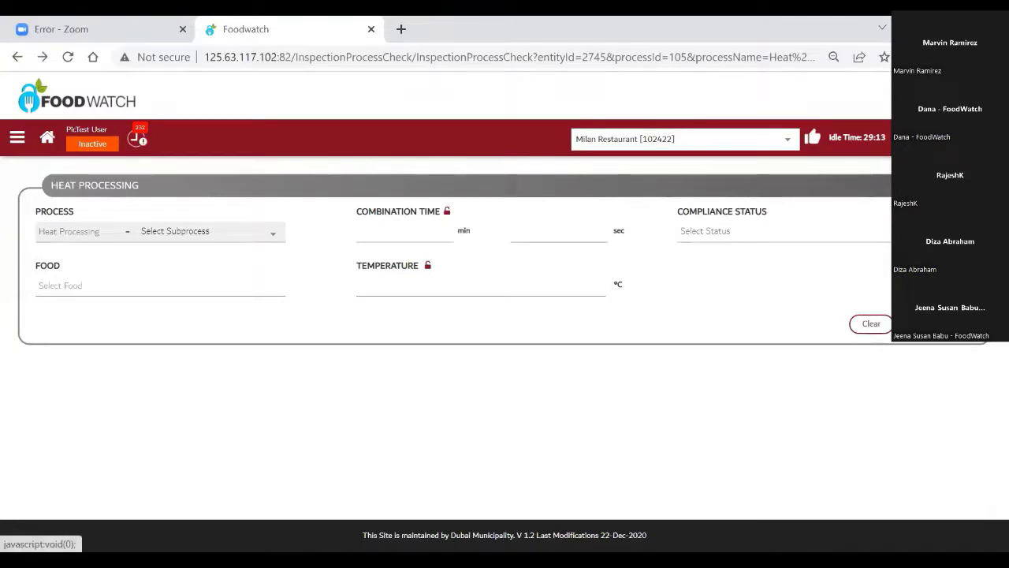
left_click(270, 240)
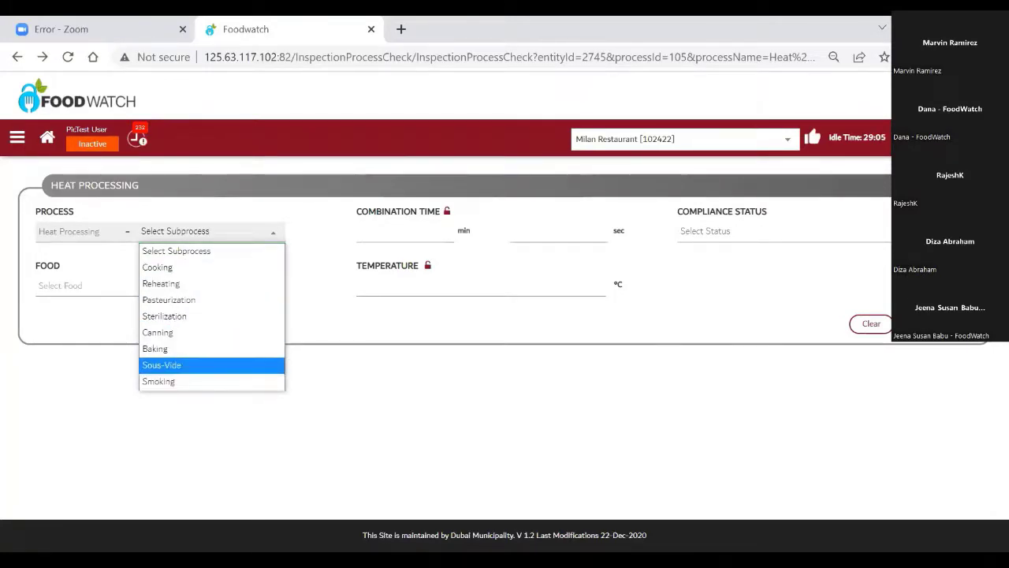
key("alt+Left")
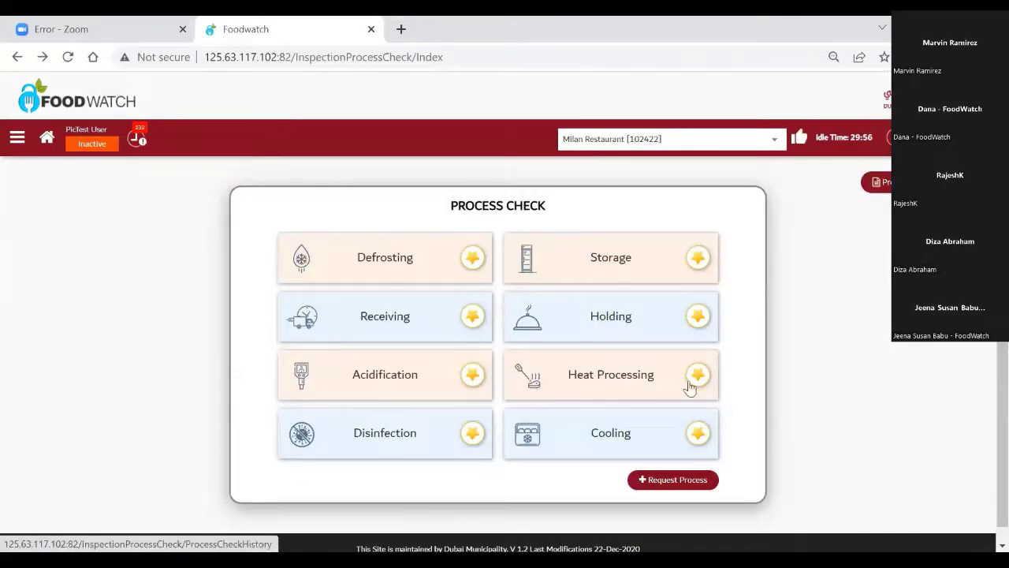
left_click(419, 377)
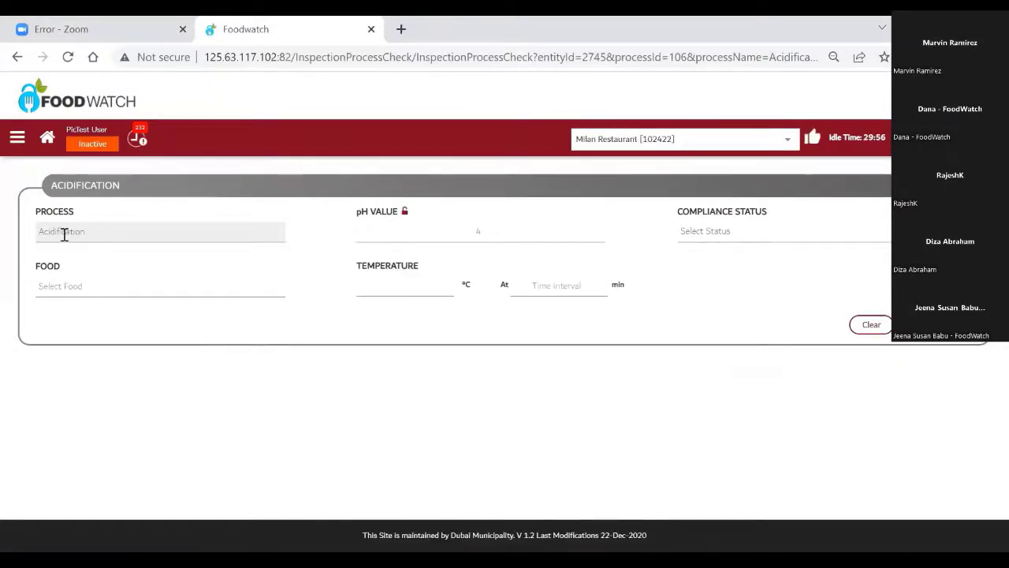
left_click(84, 286)
type("chic")
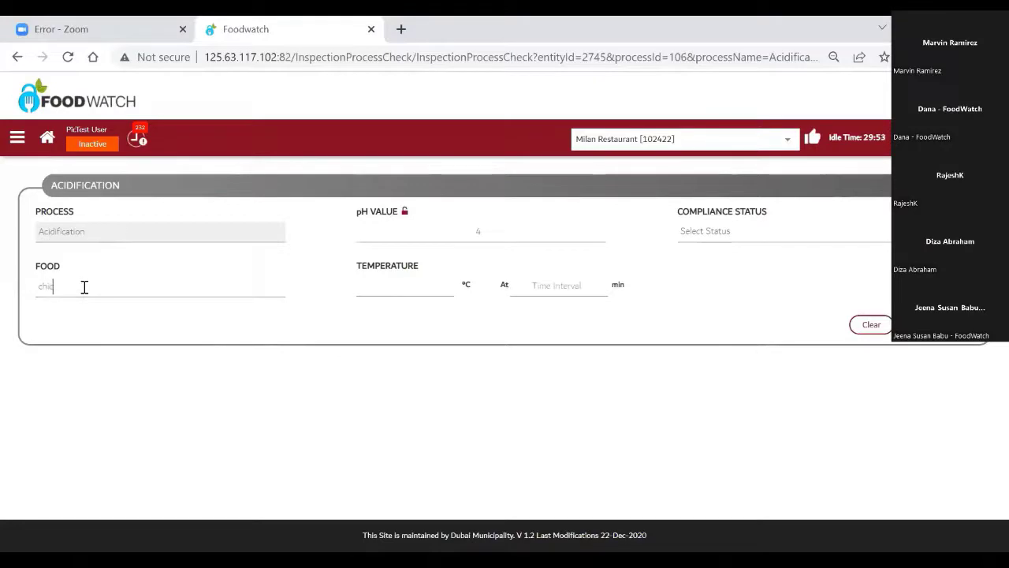
type("ken")
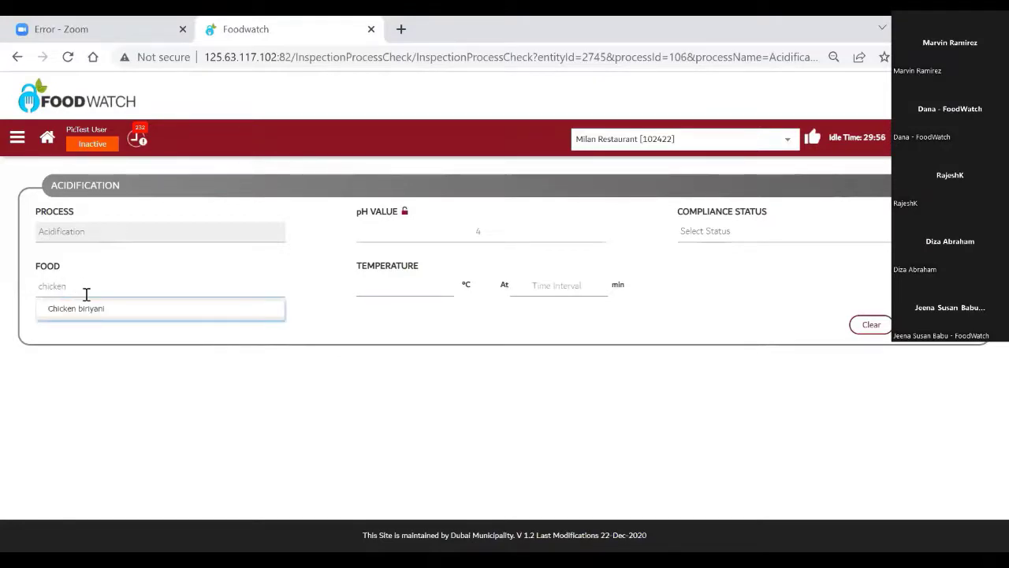
left_click(96, 309)
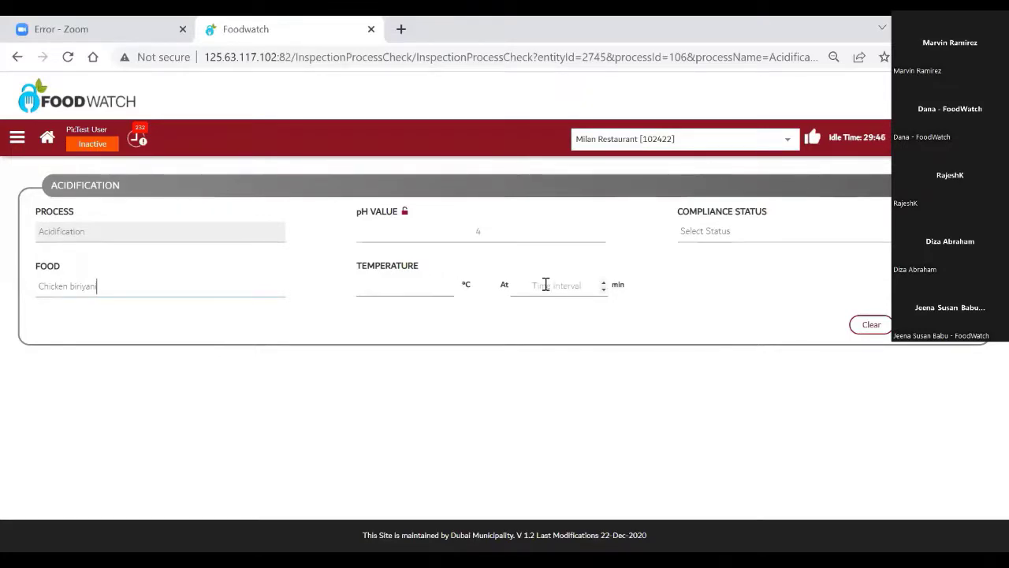
left_click(745, 232)
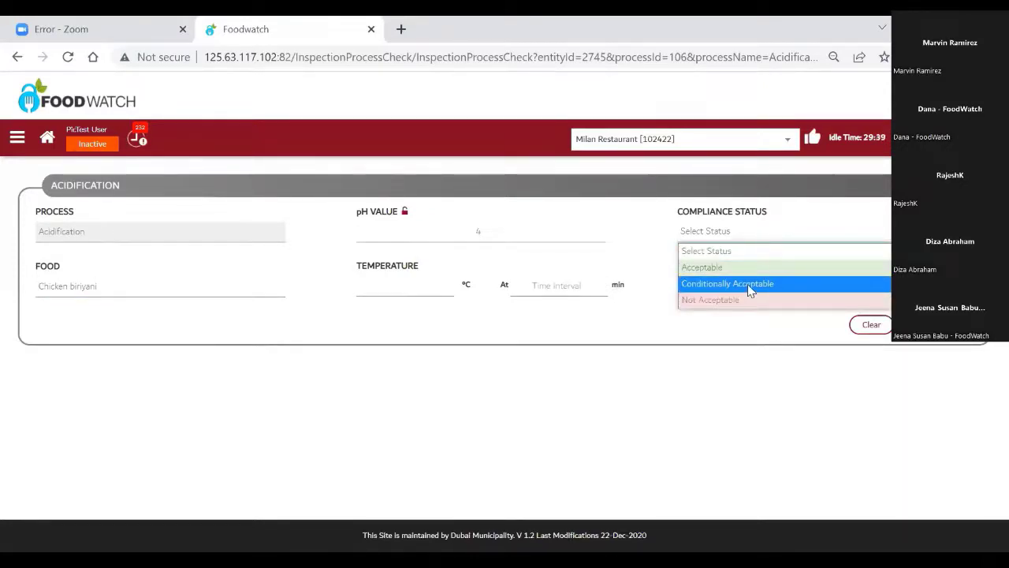
left_click(749, 285)
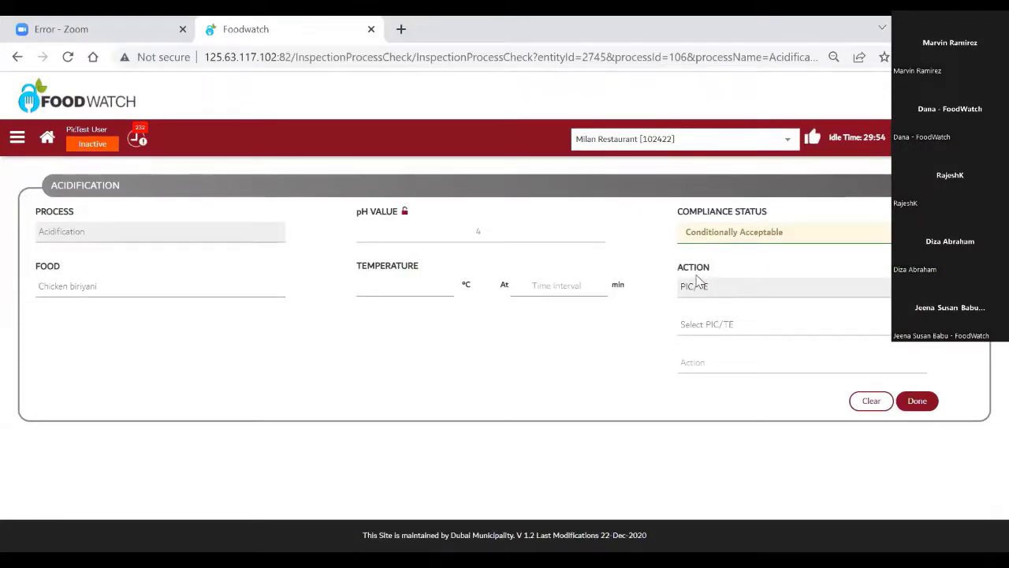
left_click(713, 327)
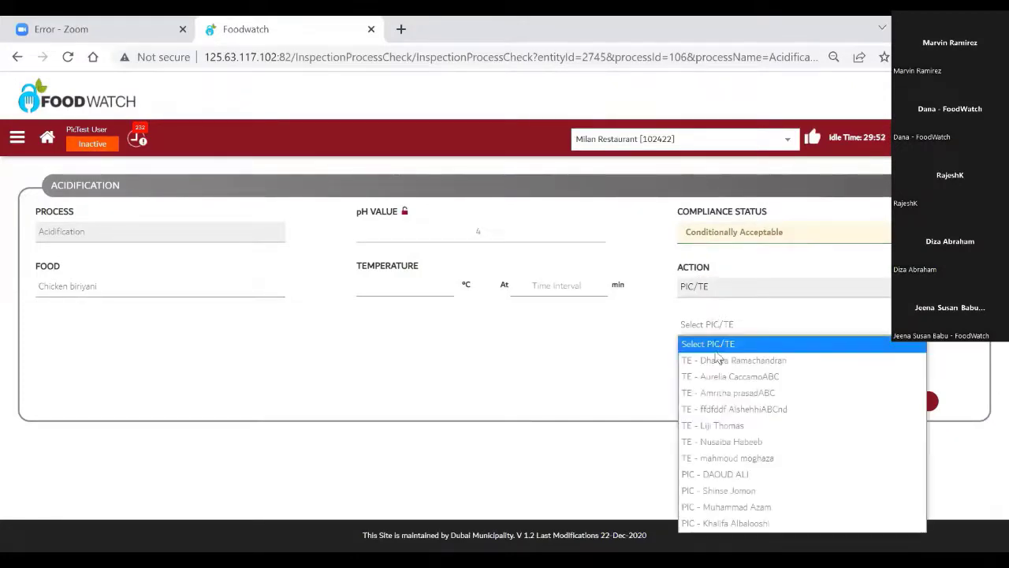
left_click(714, 327)
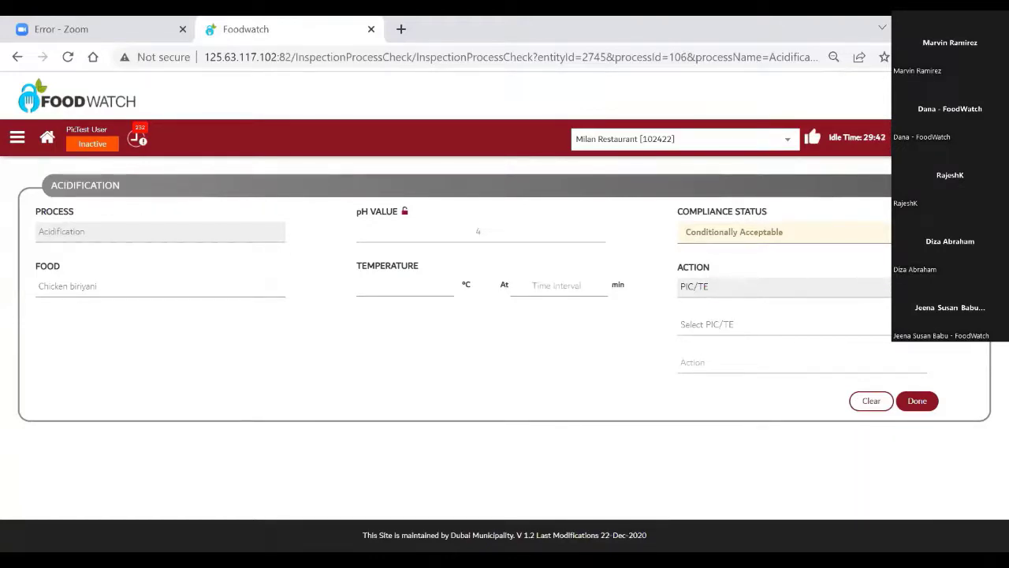
left_click(903, 231)
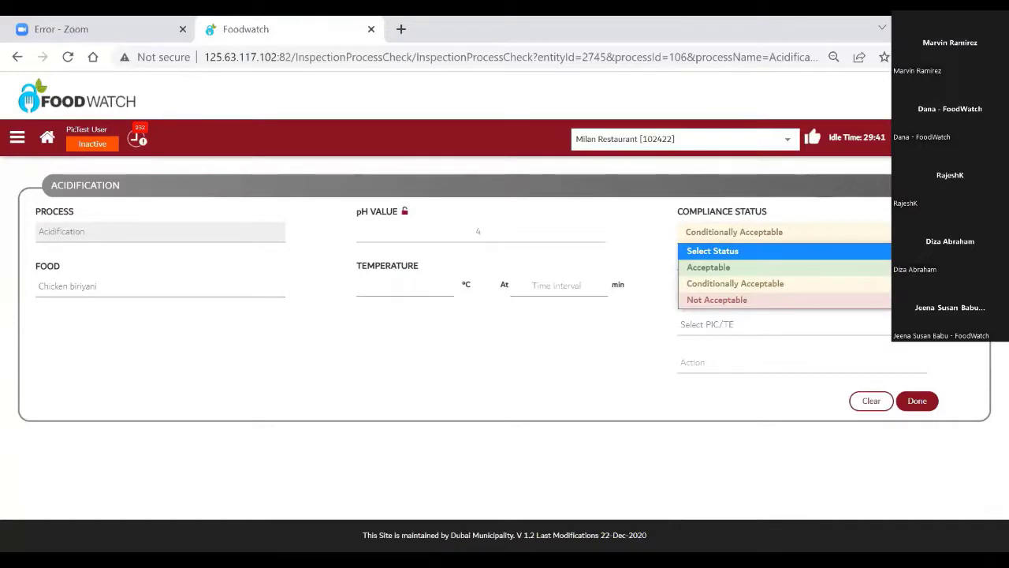
left_click(734, 283)
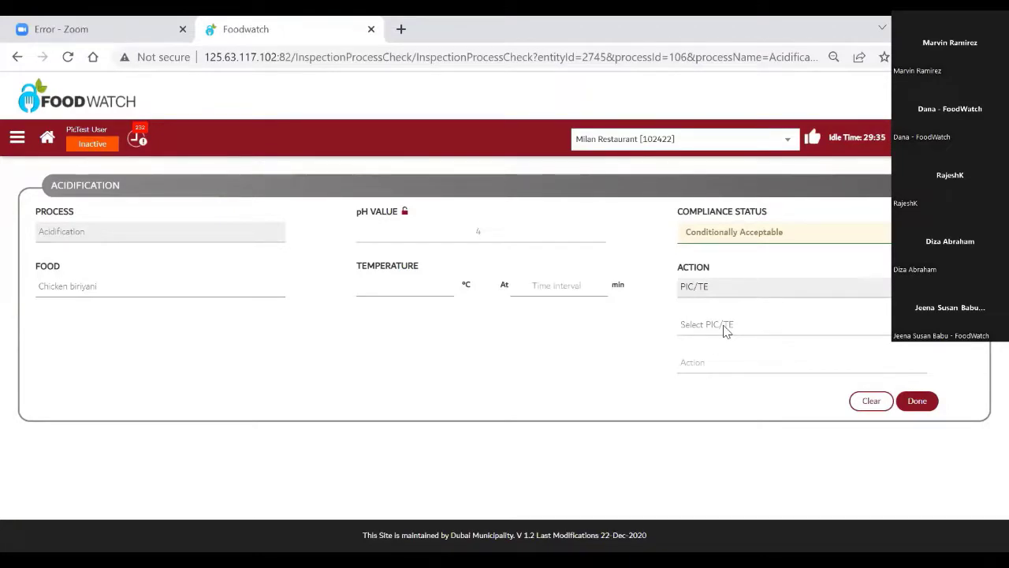
left_click(871, 401)
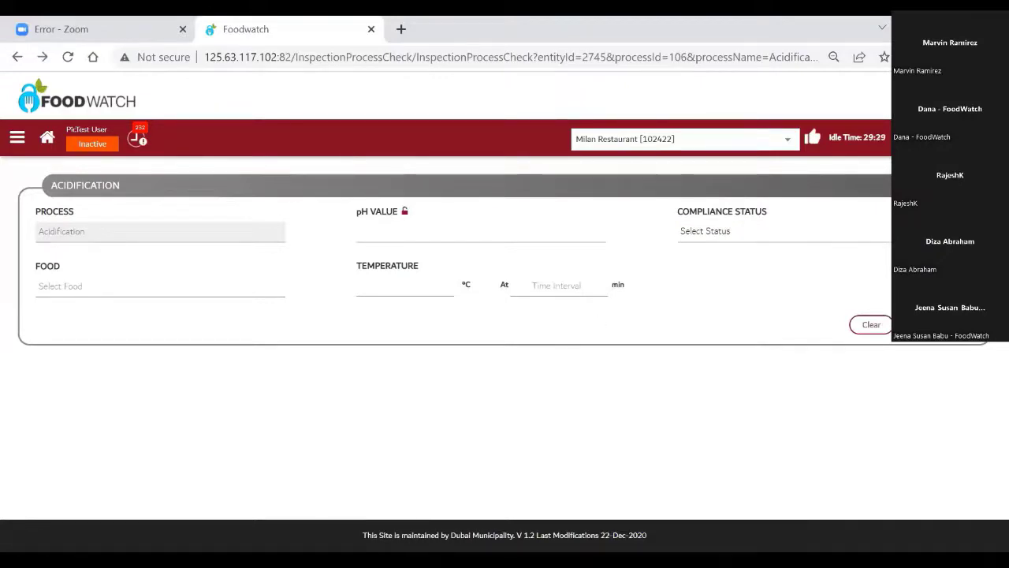
key("alt+Left")
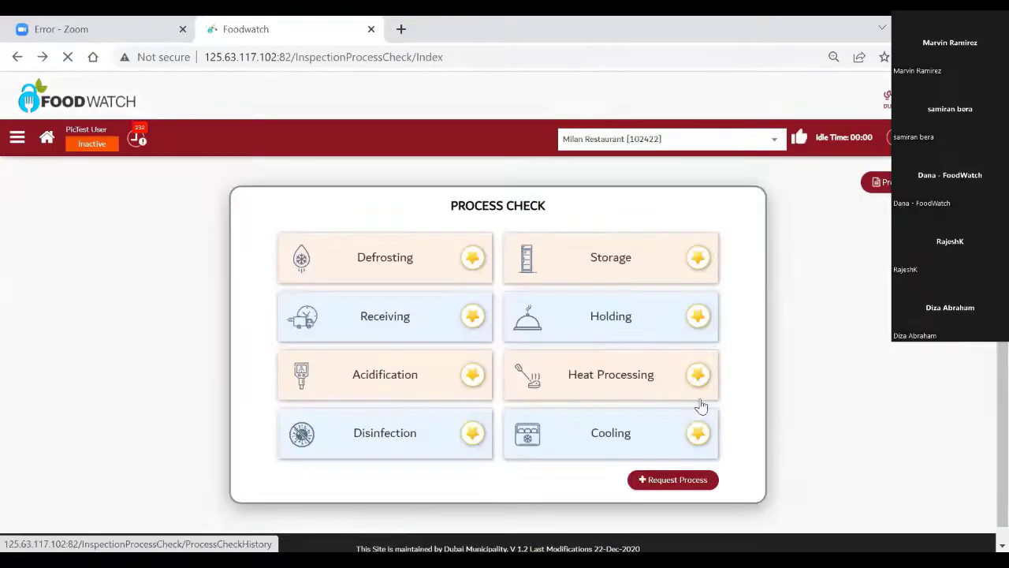
Step: Open a Cooling check with the Starts subprocess and Chicken biriyani as the food
left_click(623, 439)
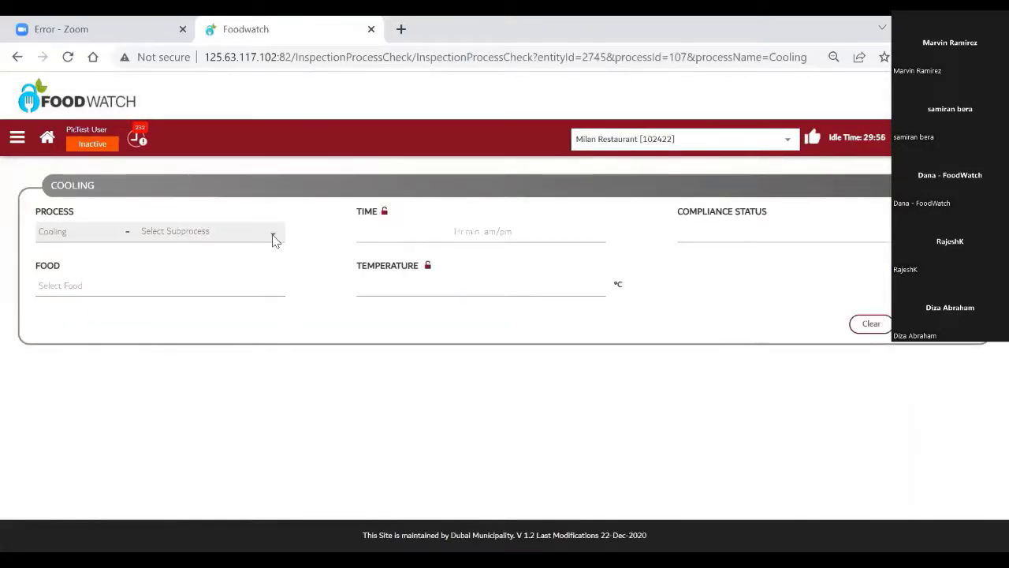
left_click(273, 238)
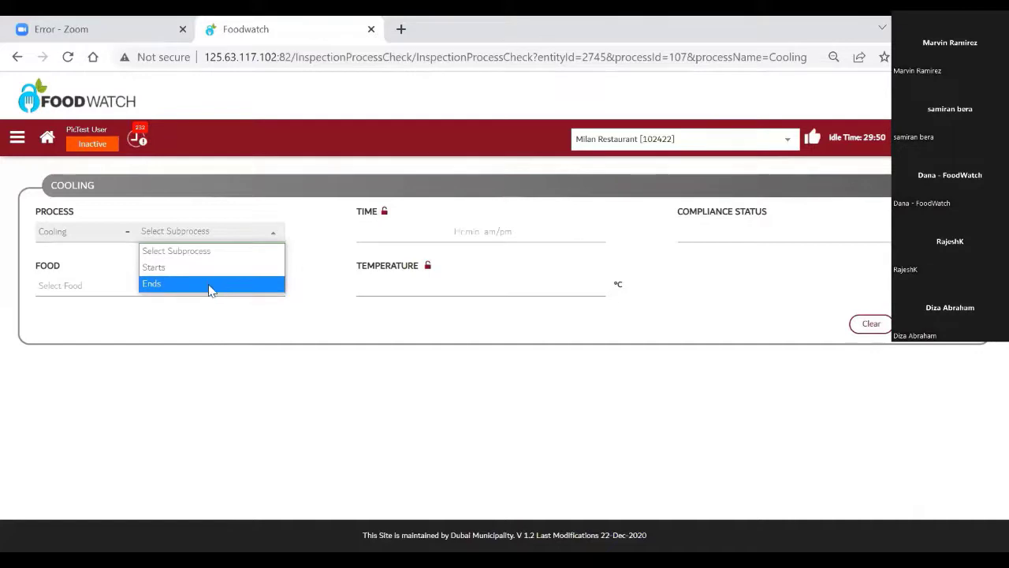
left_click(92, 288)
type("c")
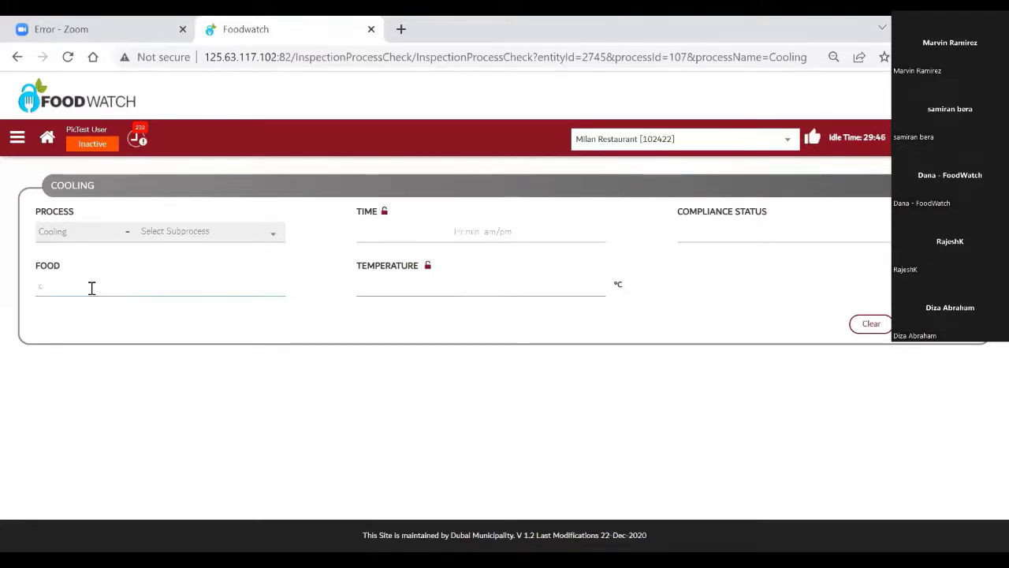
left_click(192, 224)
left_click(189, 268)
left_click(181, 284)
type("chi")
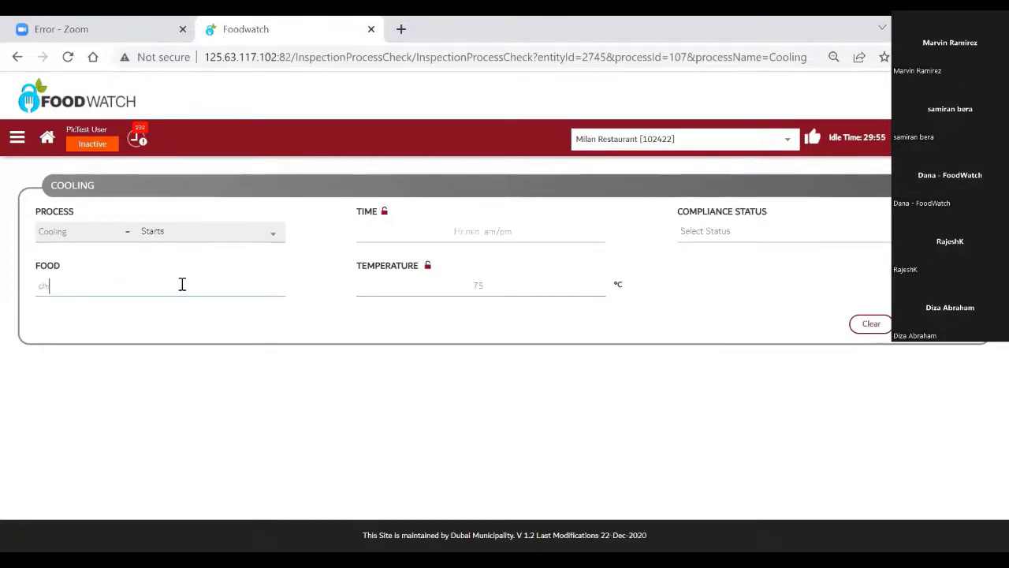
type("c")
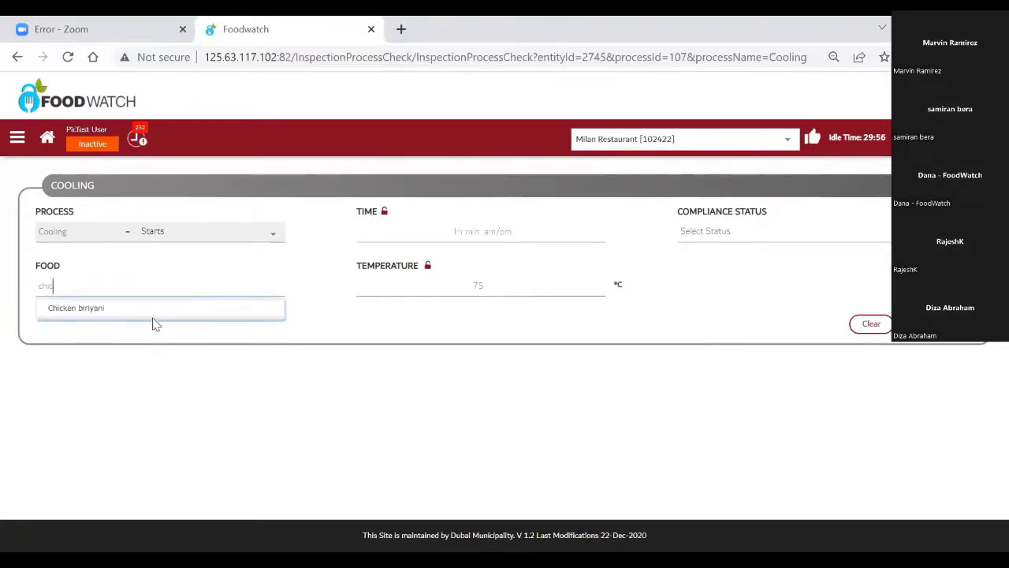
left_click(155, 309)
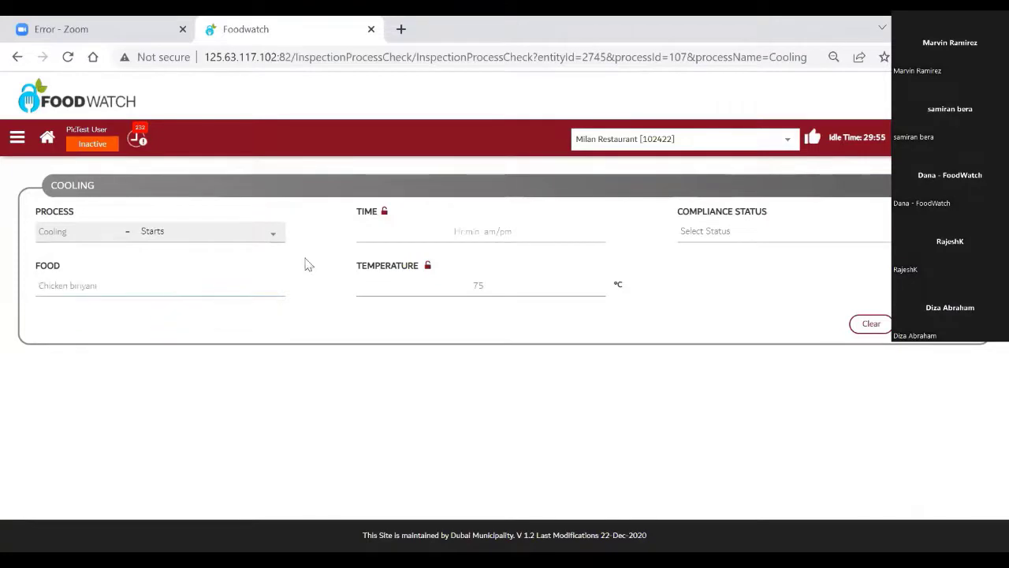
Step: Look over the time picker and 75 °C temperature limit, then open the compliance status choices
left_click(462, 229)
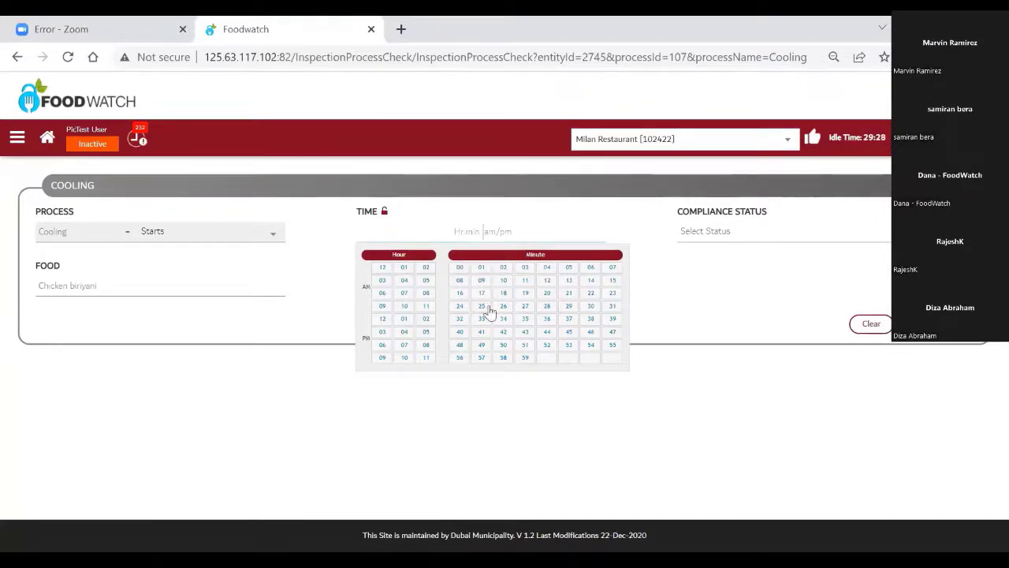
left_click(659, 292)
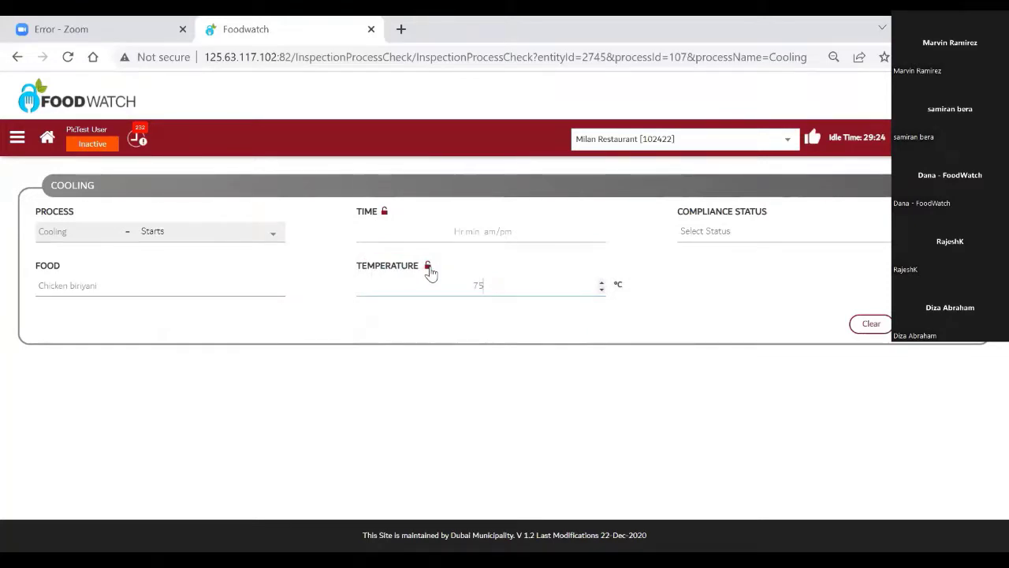
left_click(428, 268)
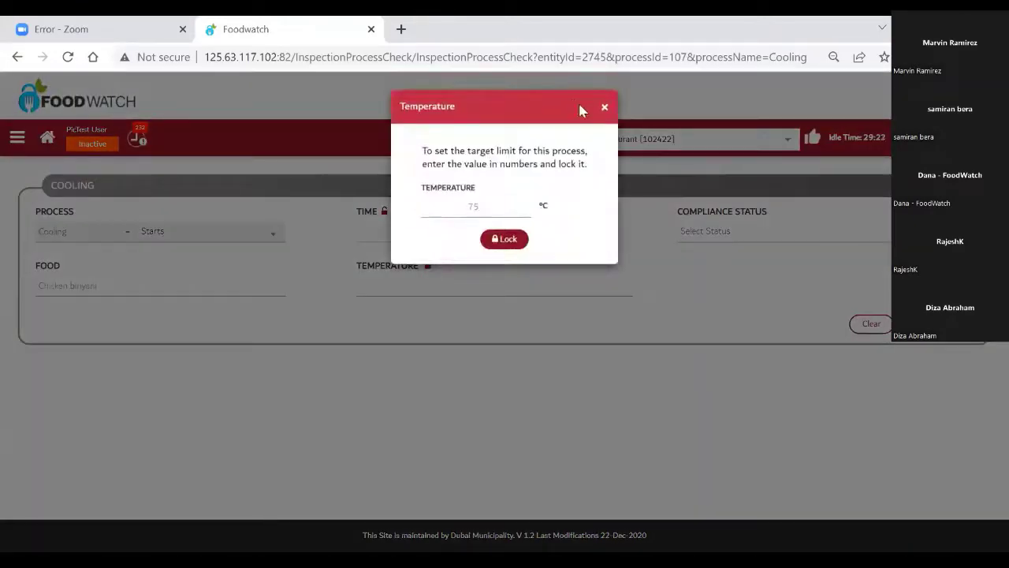
left_click(605, 108)
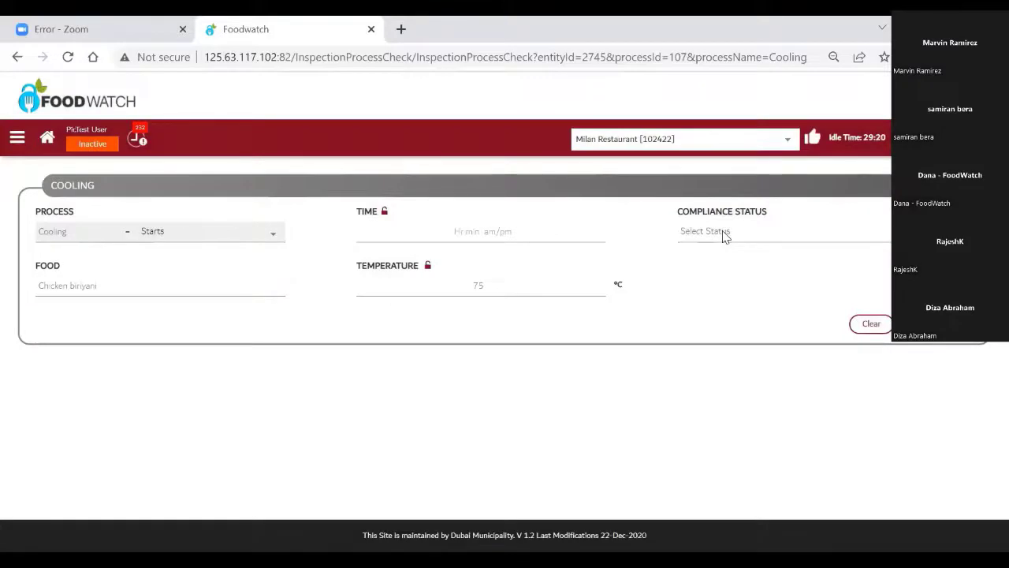
left_click(724, 237)
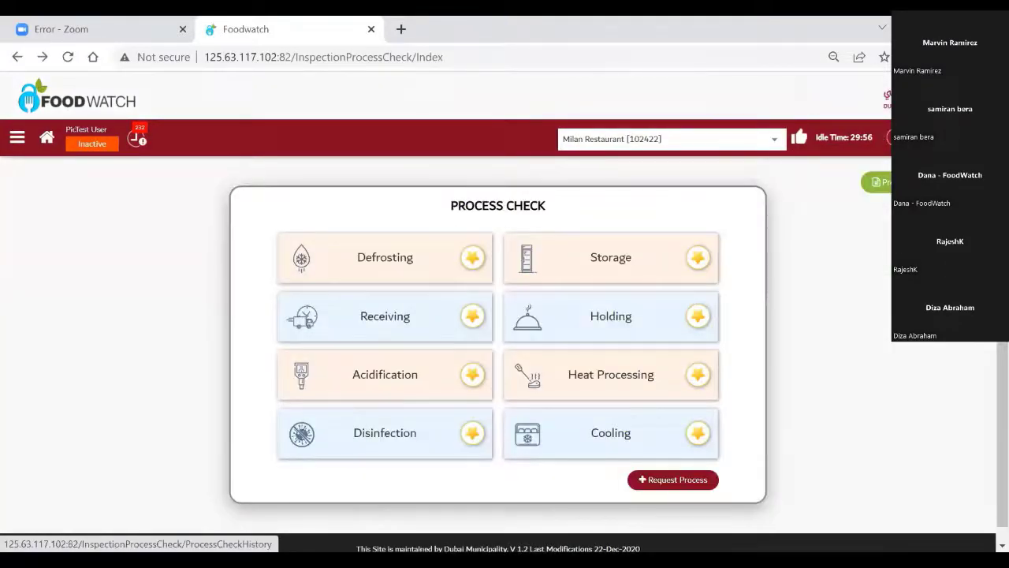
Step: Open a Holding check with the Ambient subprocess and Chicken biriyani as the food
left_click(626, 330)
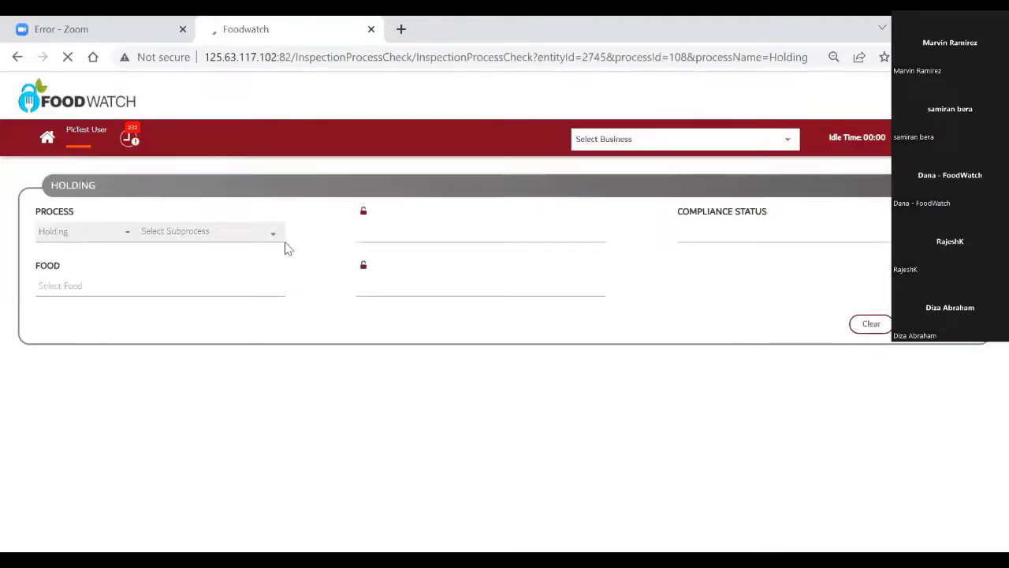
left_click(274, 236)
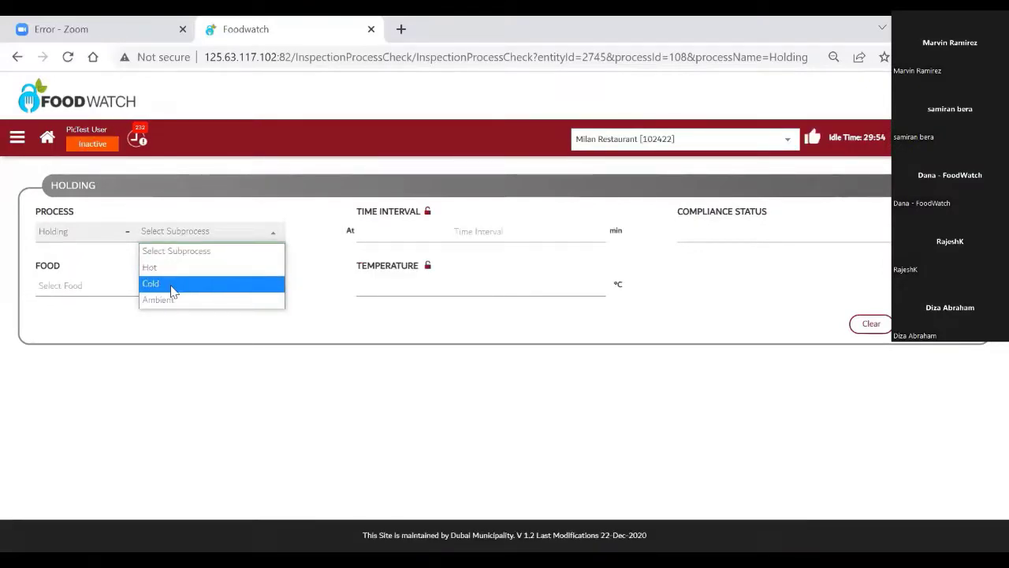
left_click(178, 300)
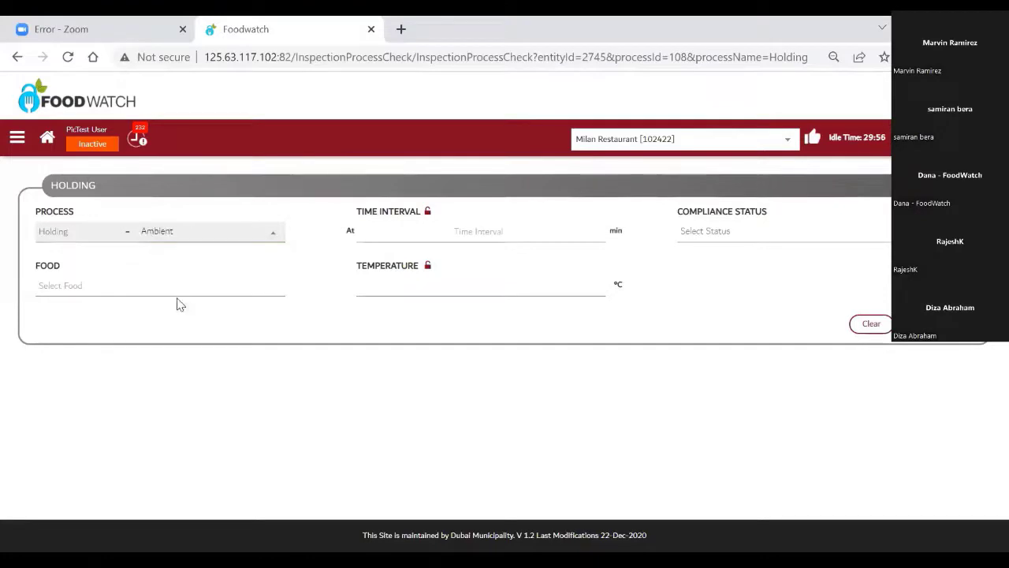
left_click(168, 286)
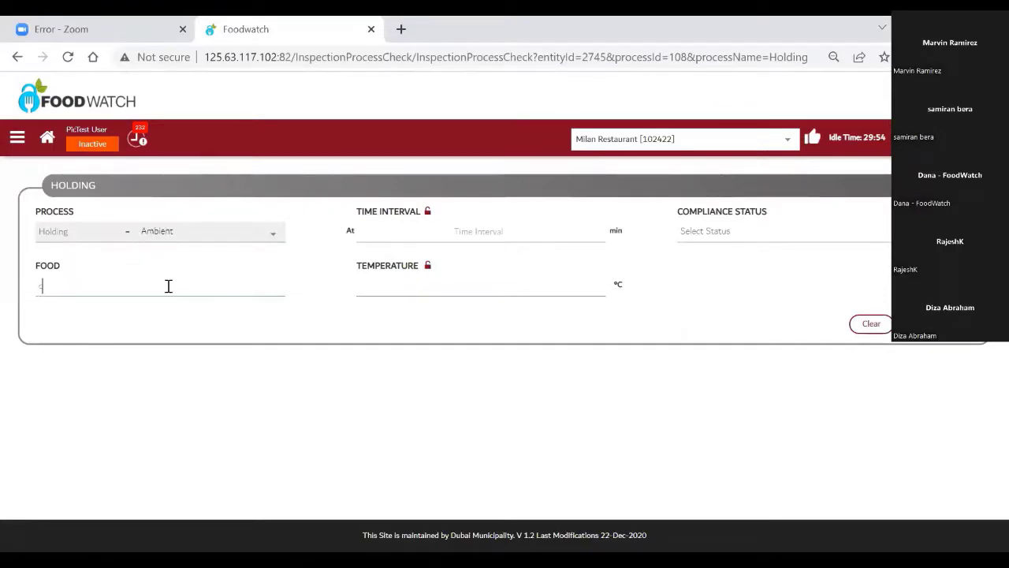
type("chicken")
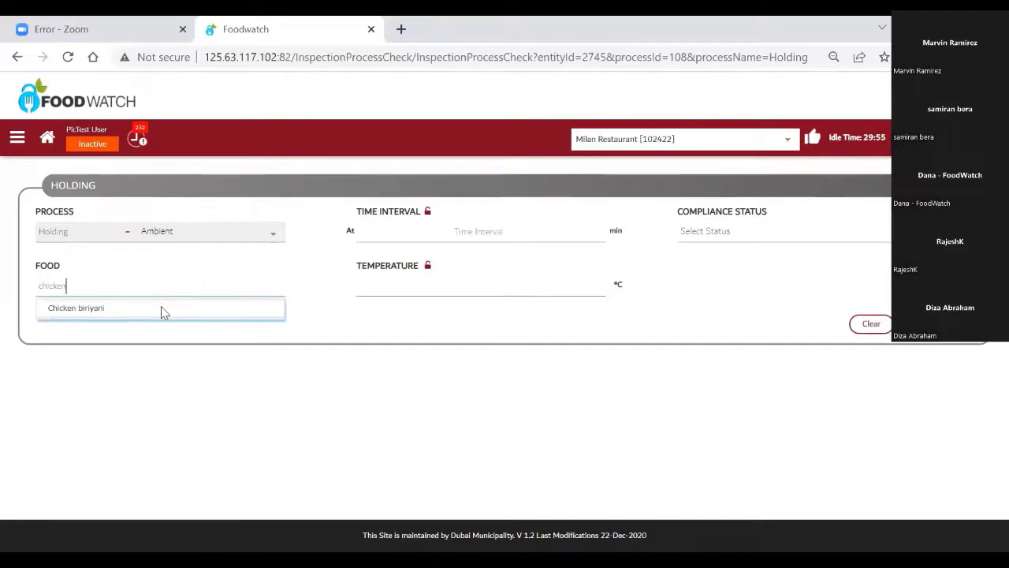
left_click(162, 309)
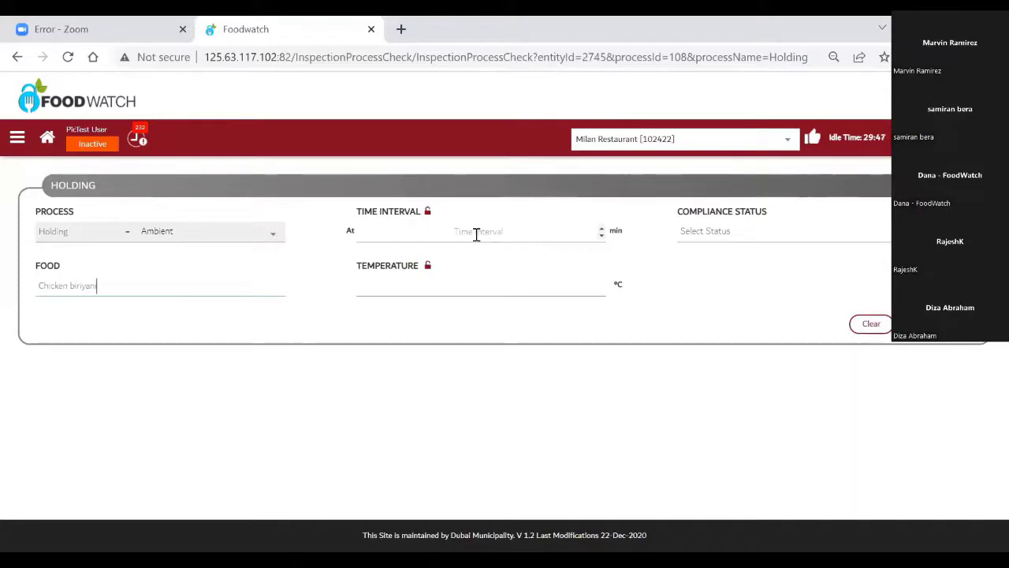
Step: Set the time interval to 2 min, view compliance choices, then return to the Process Check overview
left_click(601, 228)
left_click(602, 229)
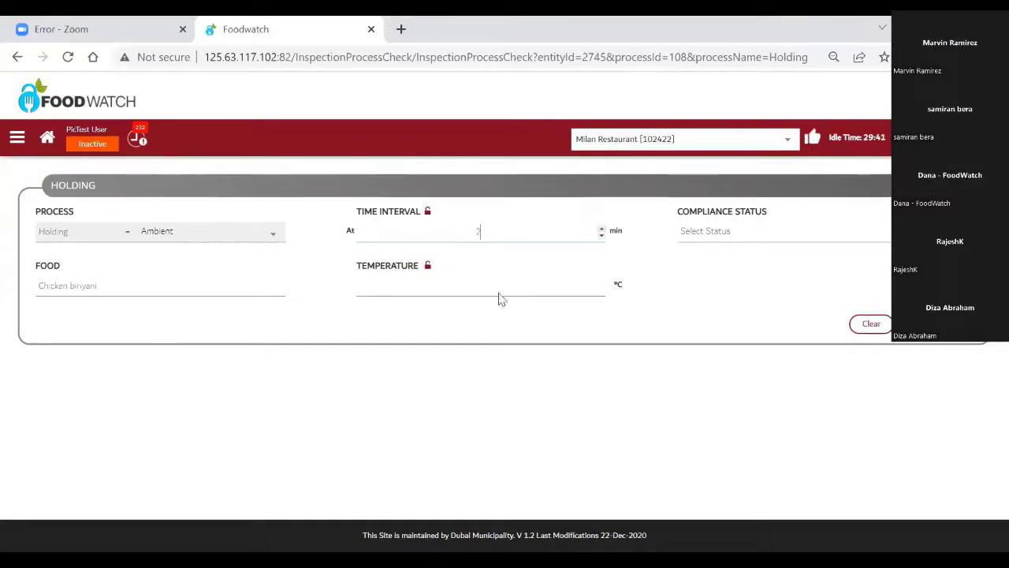
left_click(444, 283)
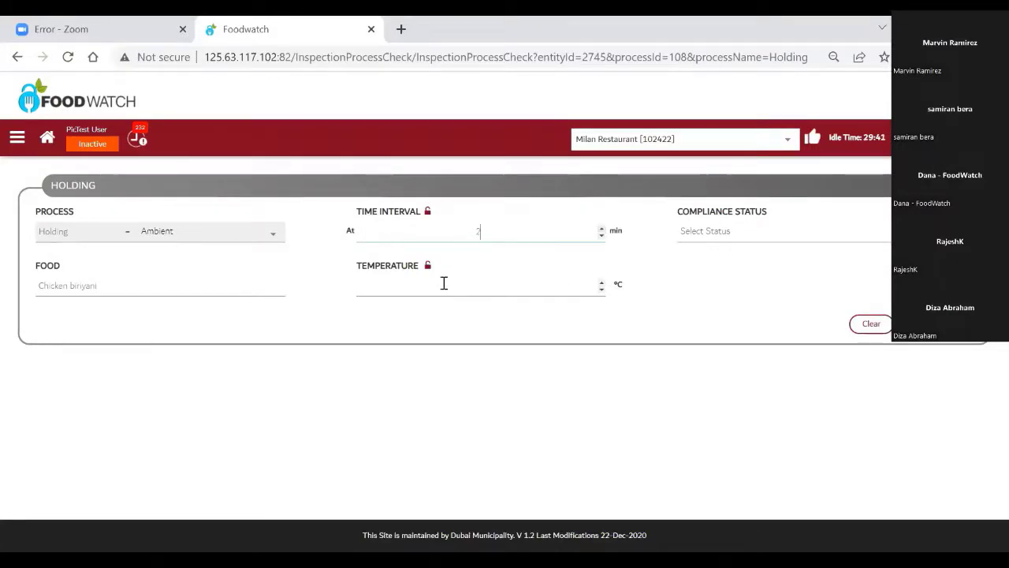
left_click(714, 232)
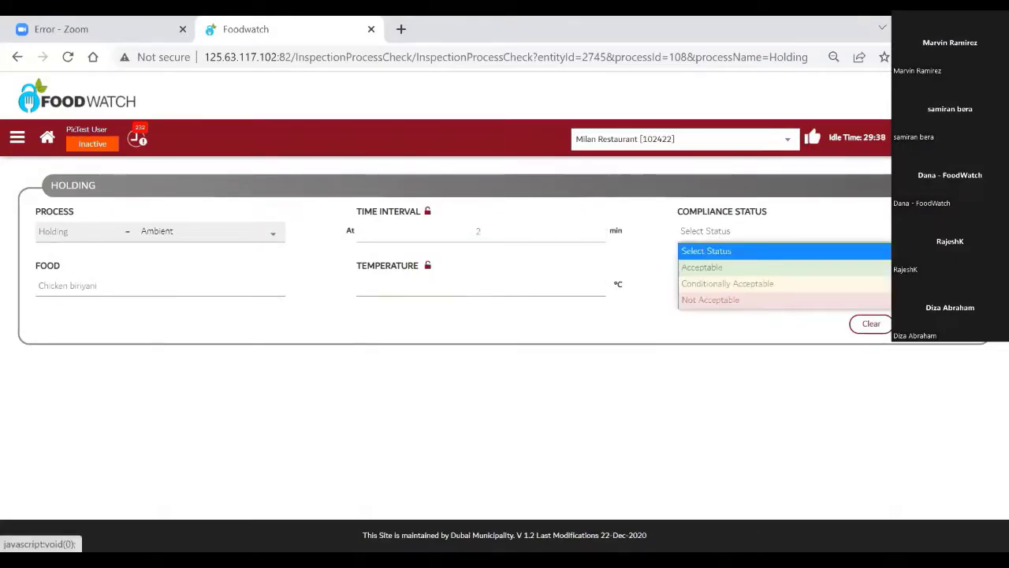
key("alt+Left")
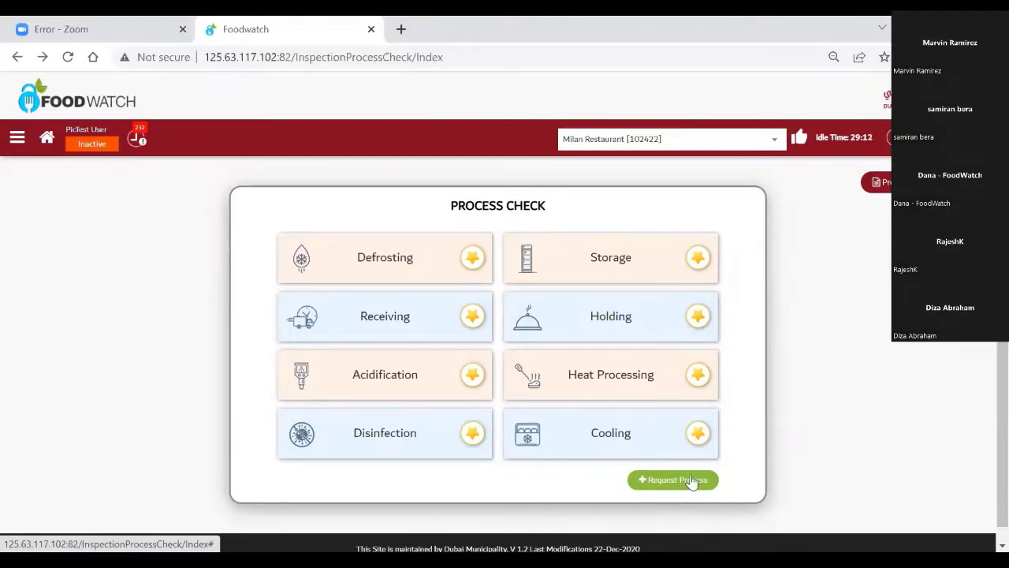
Step: Request processes 'Metal detection' (control point Test) and 'Test process' (control point 111), and send
left_click(690, 480)
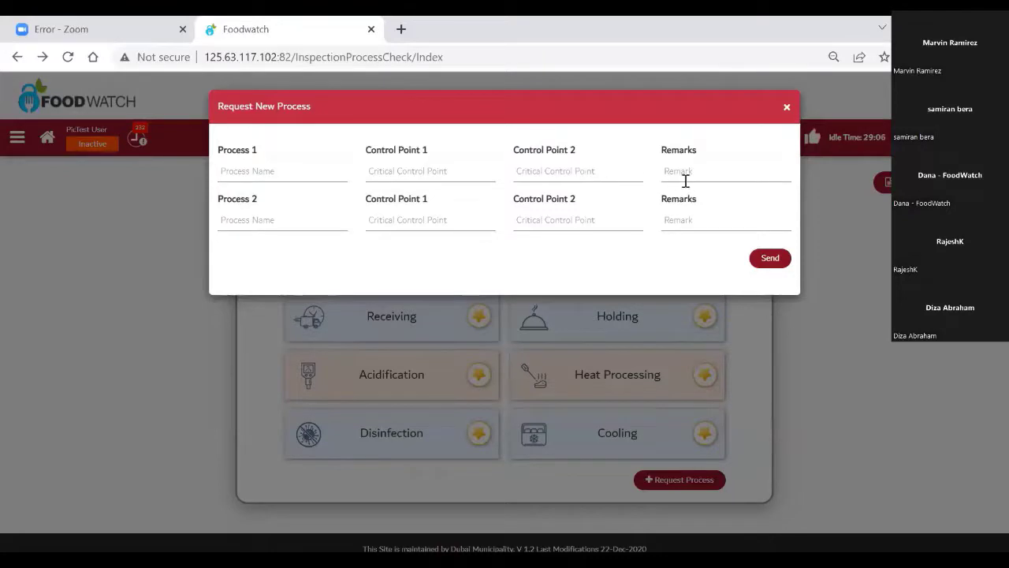
left_click(290, 167)
type("M")
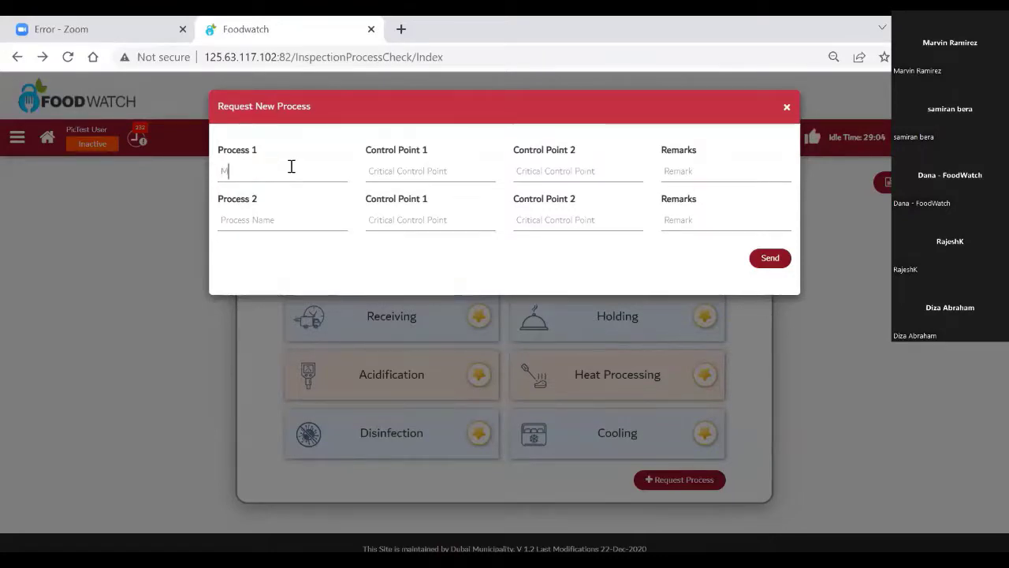
type("etal detection")
left_click(404, 166)
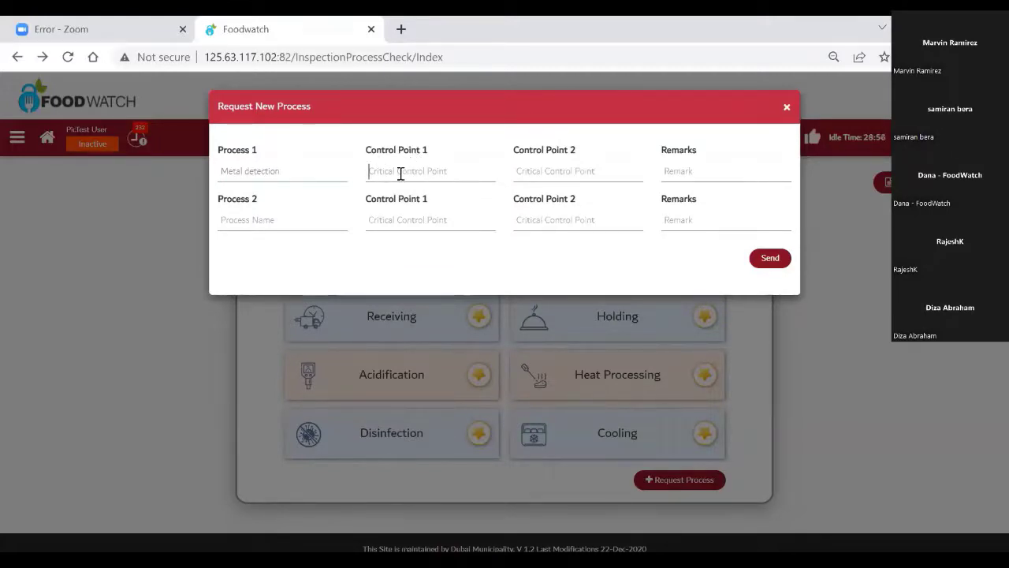
type("Test")
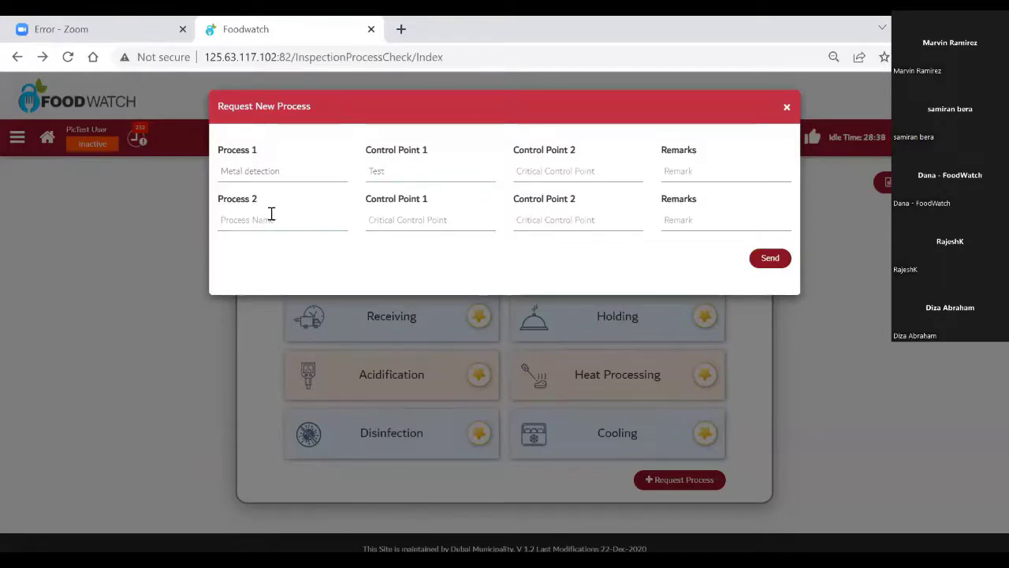
type("Test process")
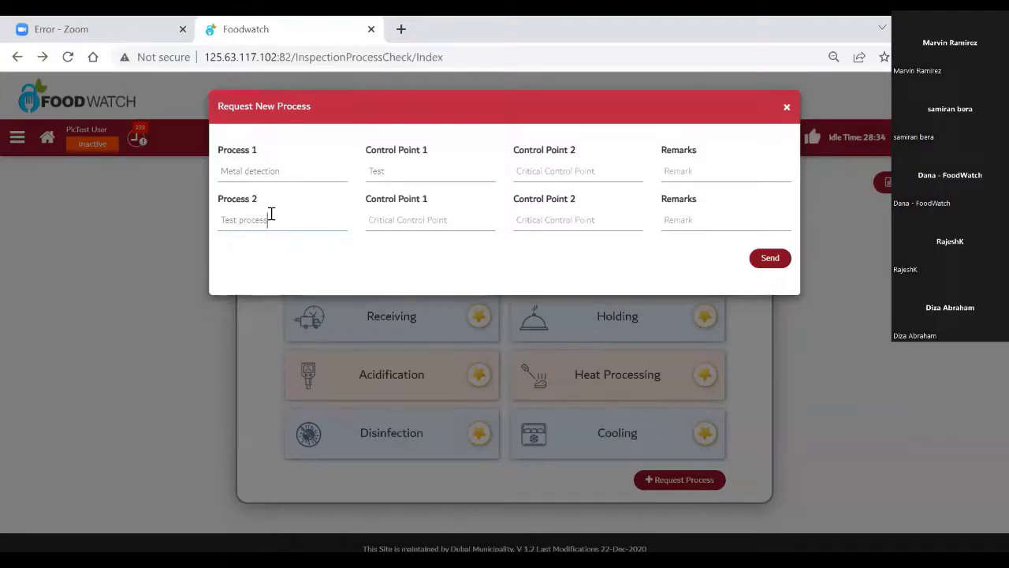
left_click(402, 228)
type("111")
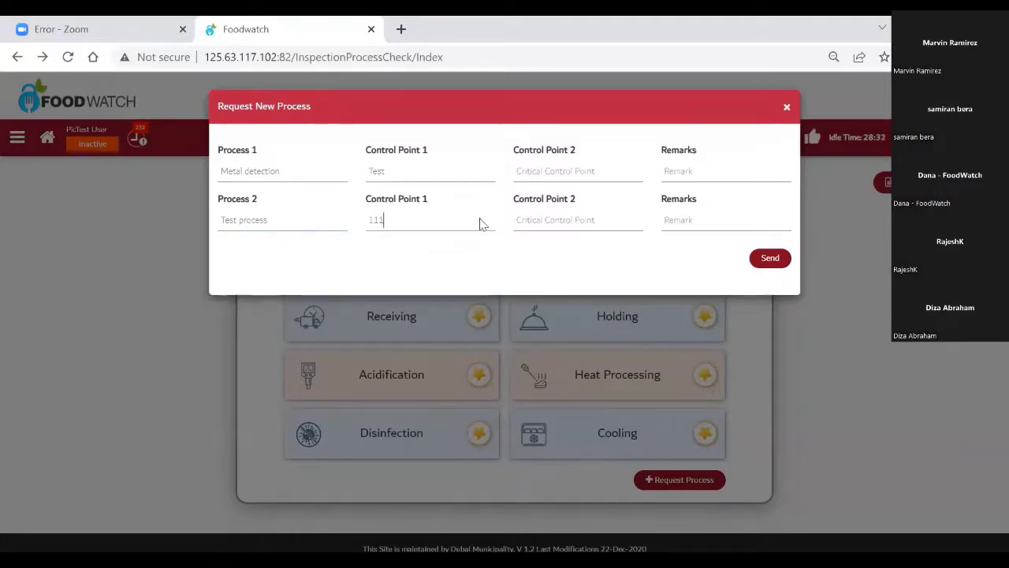
left_click(771, 258)
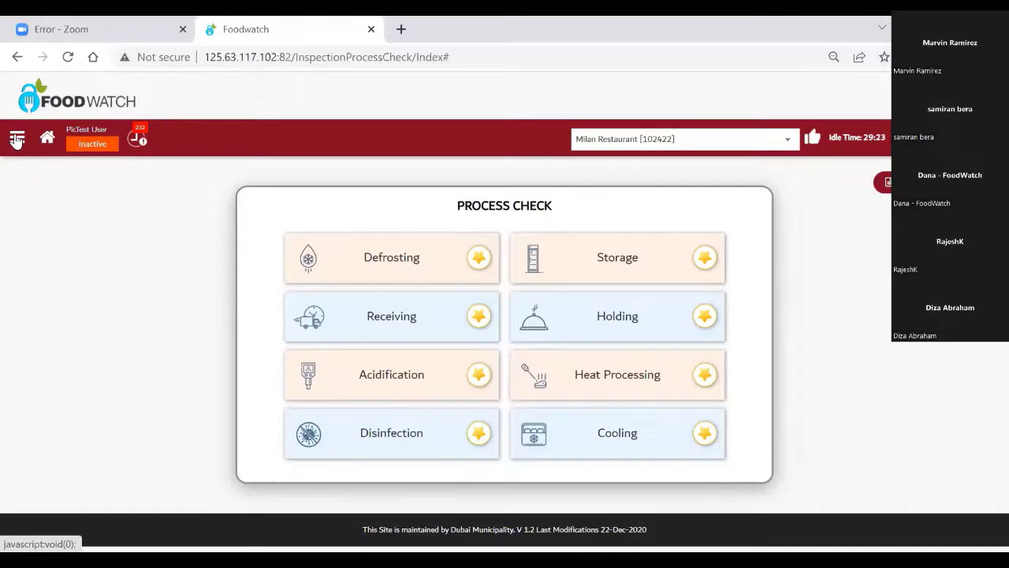
Step: Go to Pending Actions, view its Process Check and customer notification lists, then reopen the menu
left_click(17, 140)
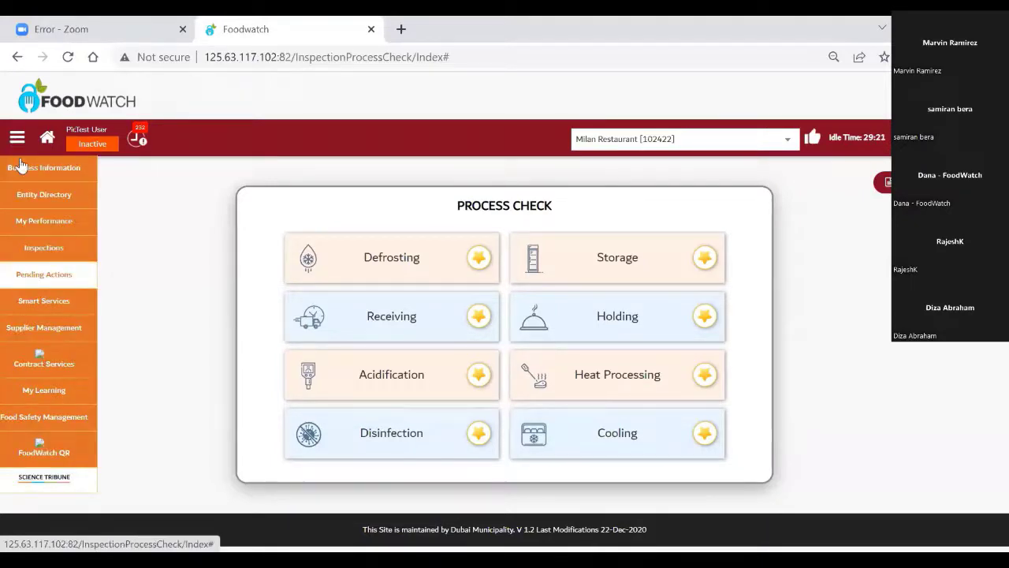
left_click(46, 274)
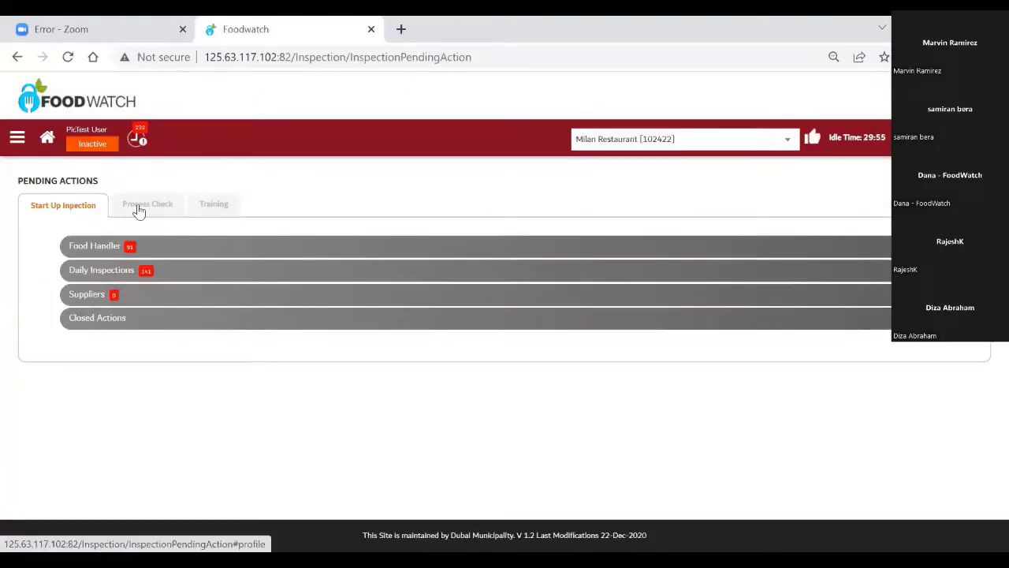
left_click(139, 210)
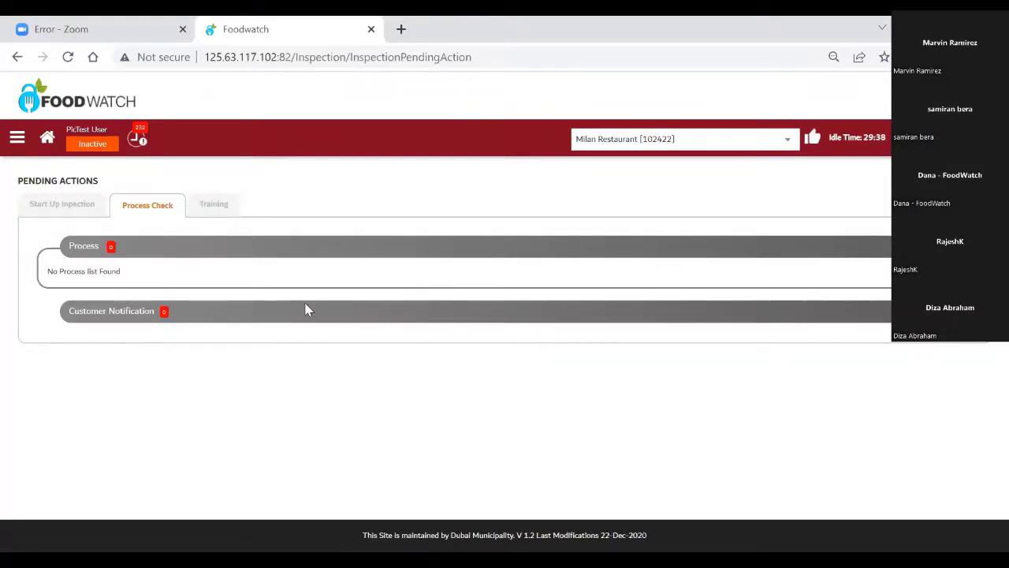
left_click(144, 315)
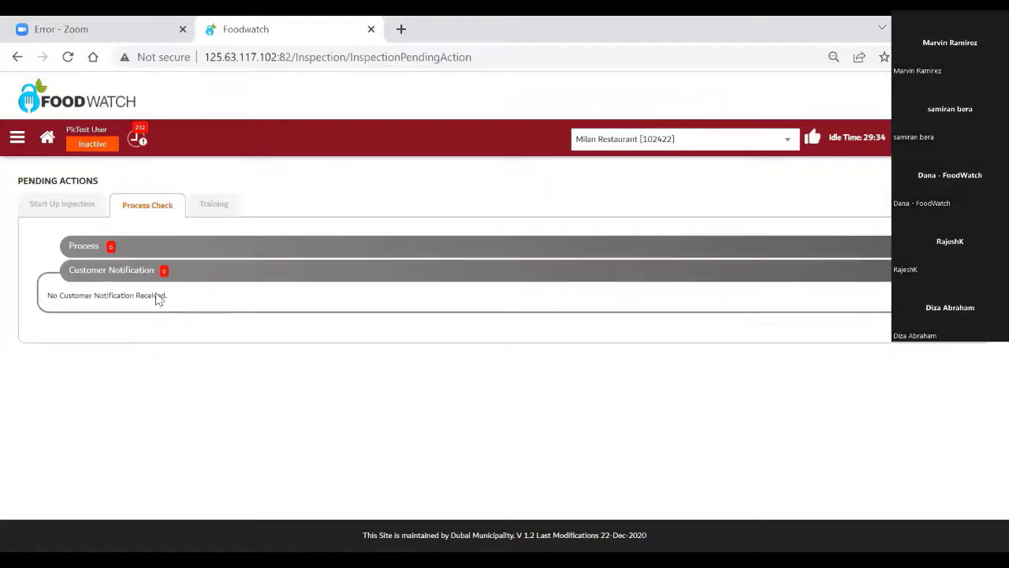
left_click(17, 138)
Step: Start a Receiving check with the Chilled subprocess and Chicken biriyani as the food
mouse_move(48, 247)
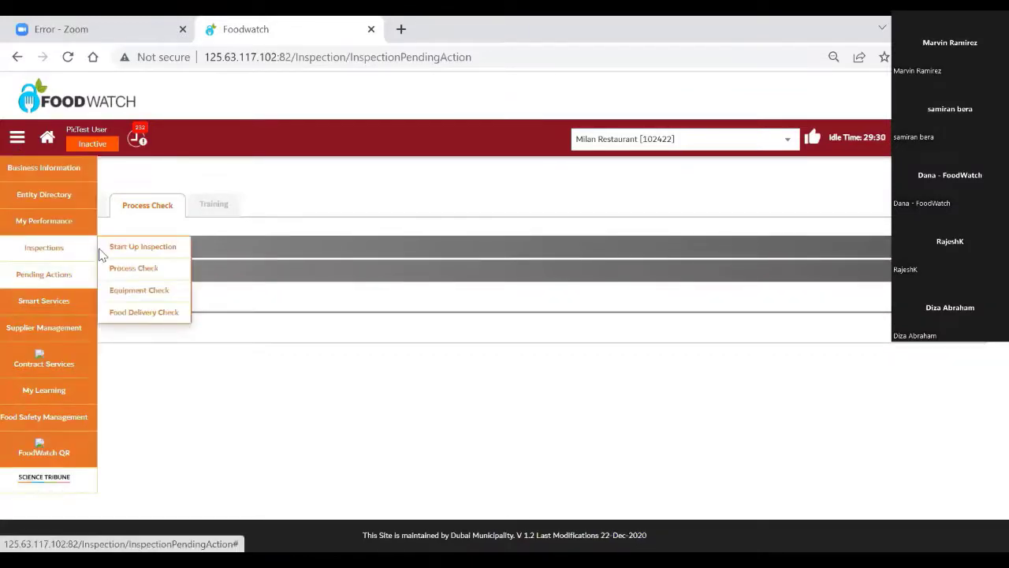
left_click(134, 268)
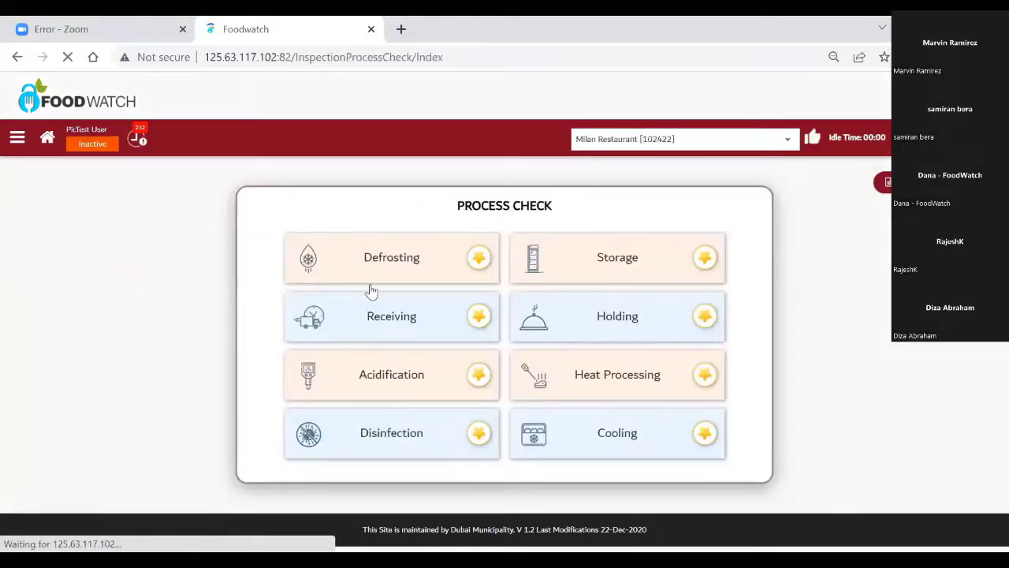
left_click(400, 319)
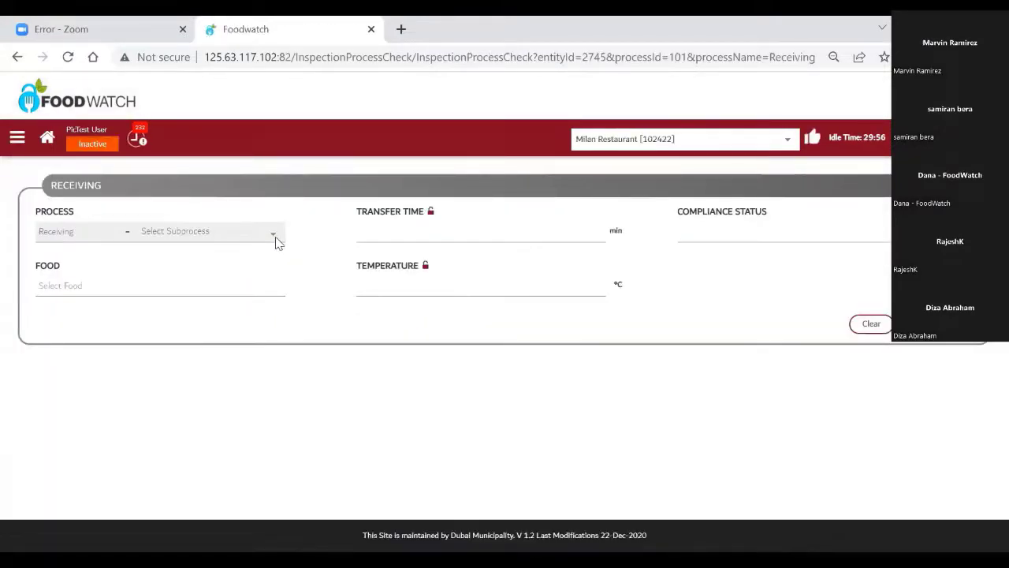
left_click(276, 241)
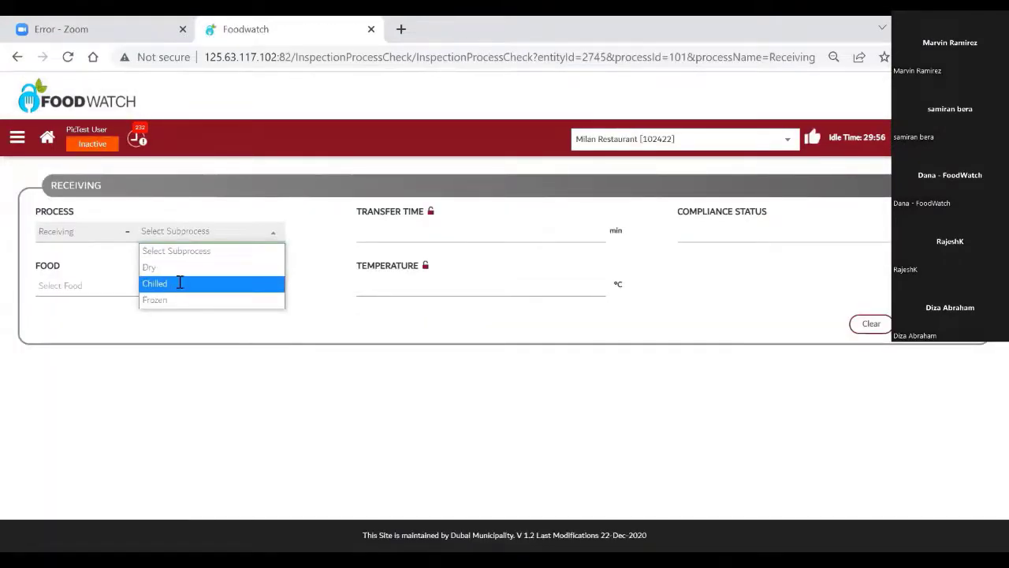
left_click(180, 282)
left_click(177, 284)
type("chicken")
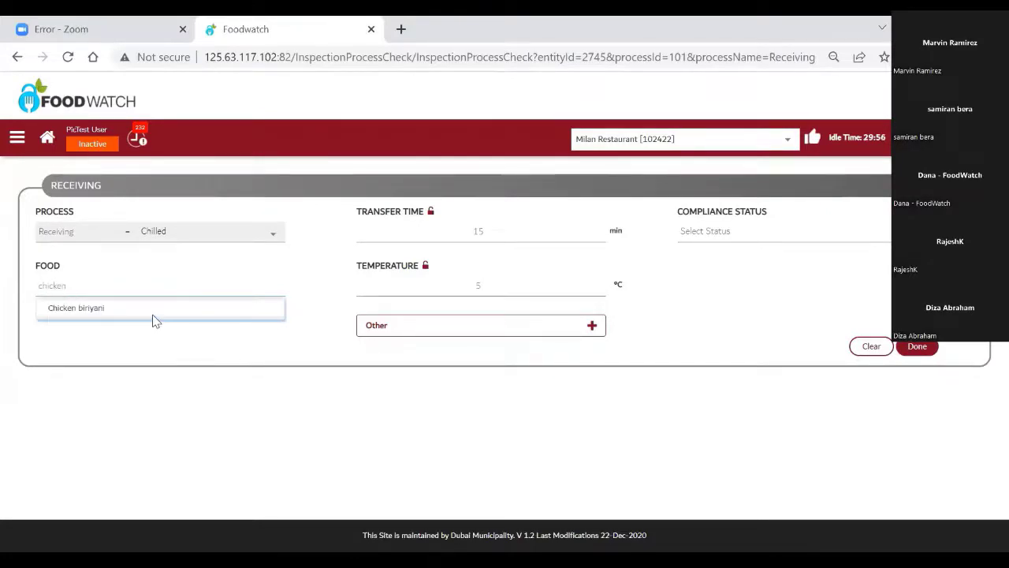
left_click(128, 308)
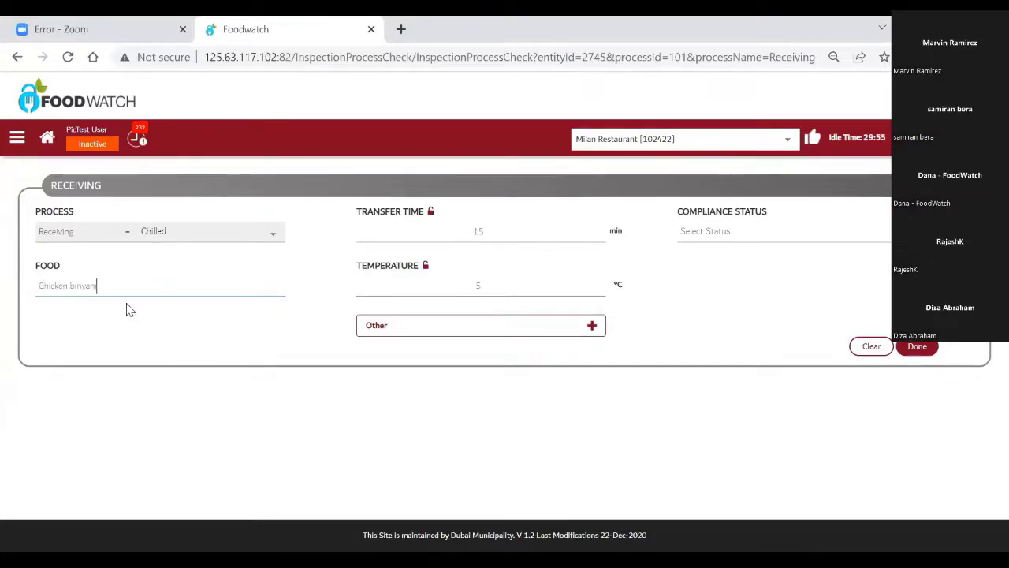
Step: Lower transfer time to 14 min and temperature to 4 °C, and mark it Not Acceptable
left_click(601, 236)
left_click(601, 289)
left_click(767, 232)
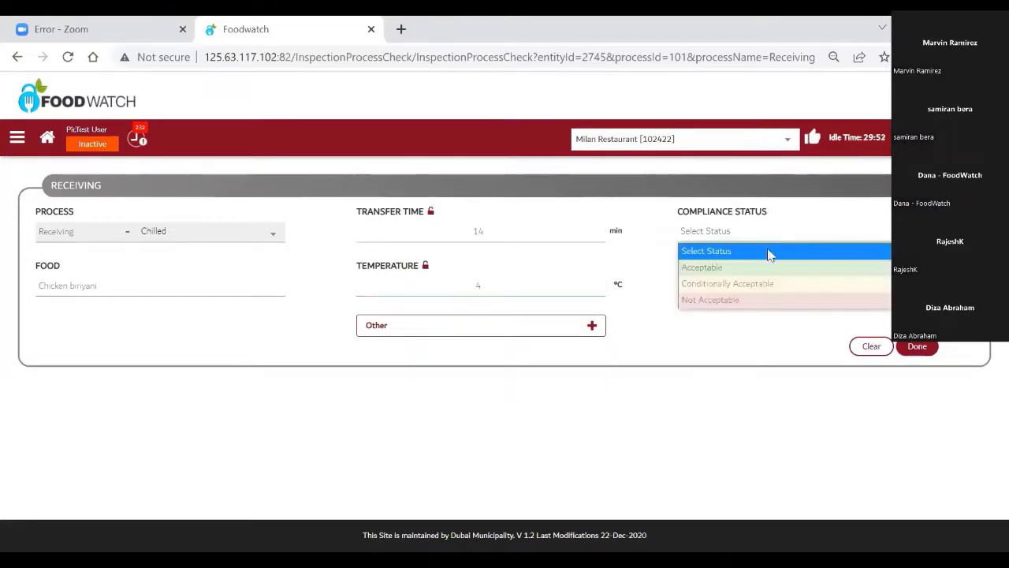
left_click(755, 301)
left_click(762, 290)
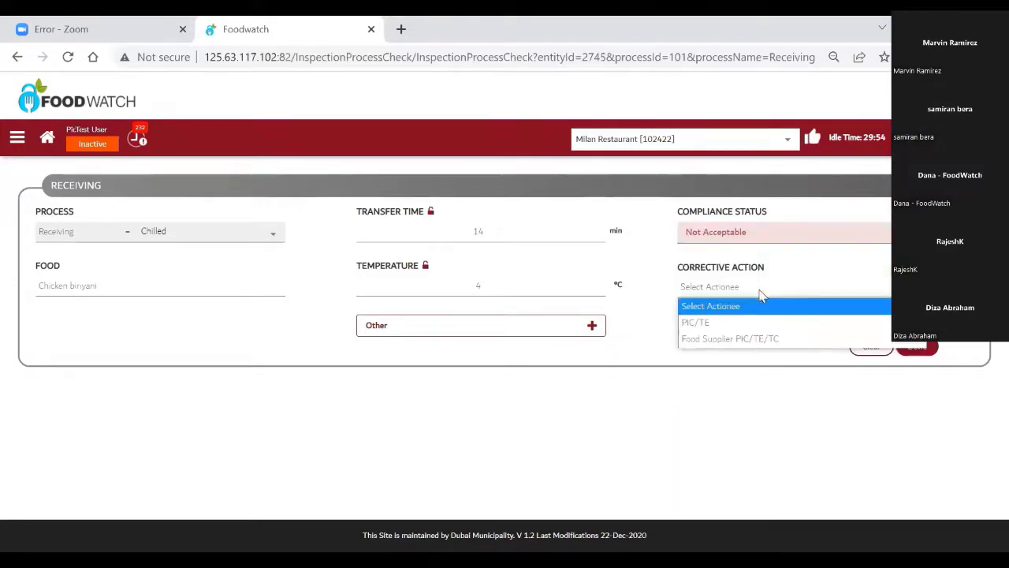
Step: Set the Receiving check's corrective action to Food Supplier PIC/TE/TC, dismissing the supplier-link message
left_click(752, 339)
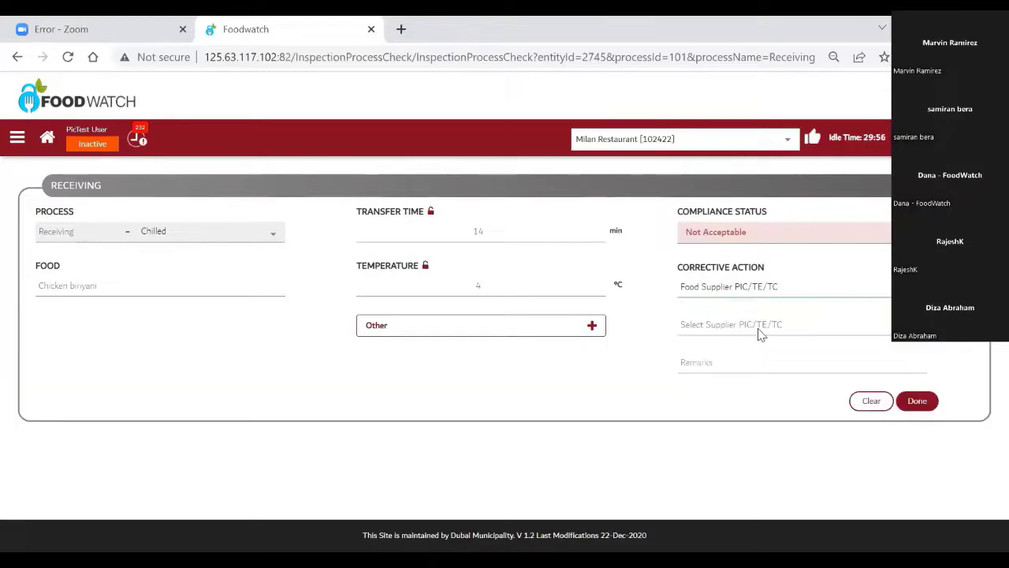
left_click(759, 332)
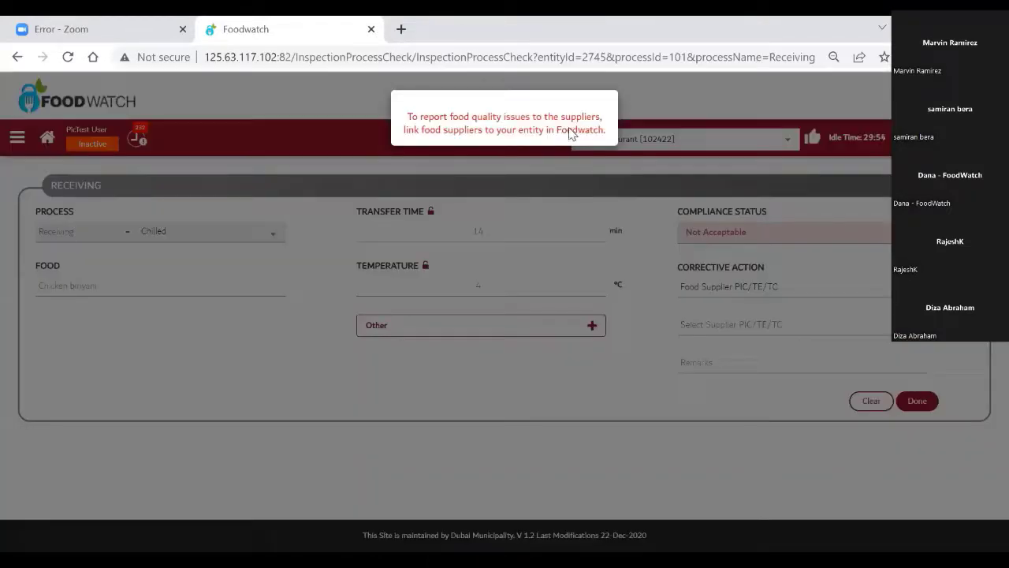
left_click(488, 129)
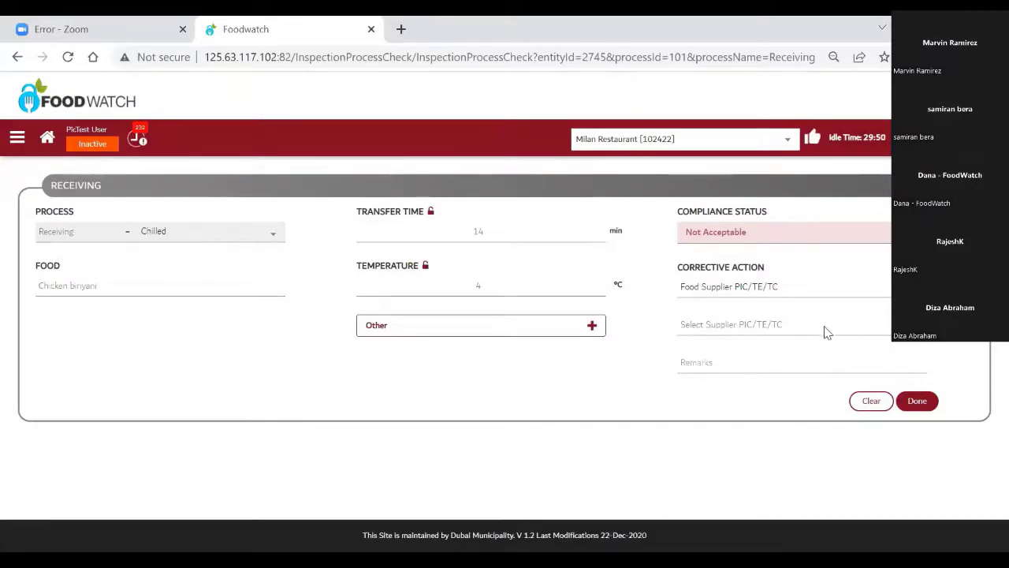
left_click(795, 347)
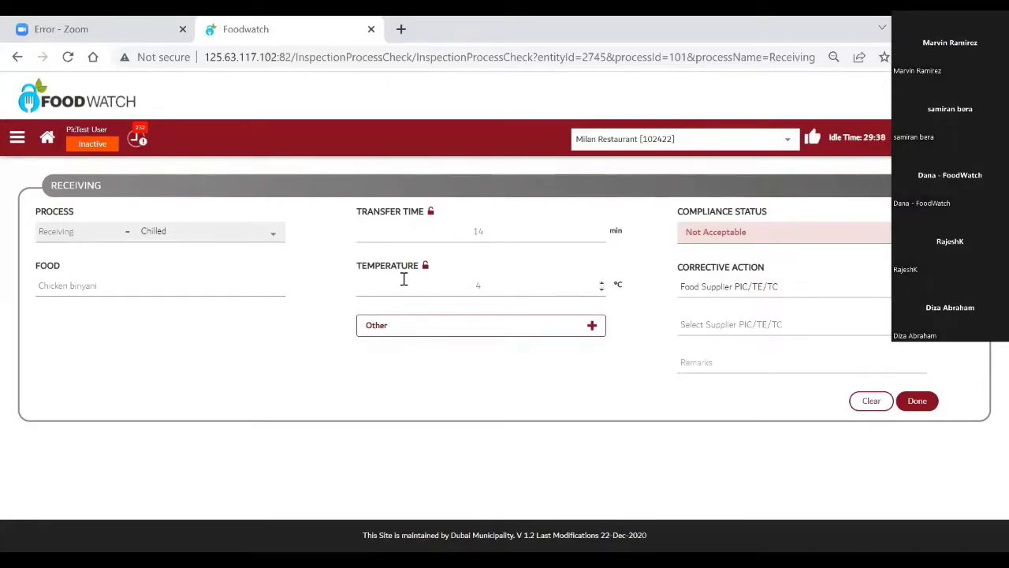
Step: Open and close the Other receiving issues list, then bring up the side menu
left_click(401, 327)
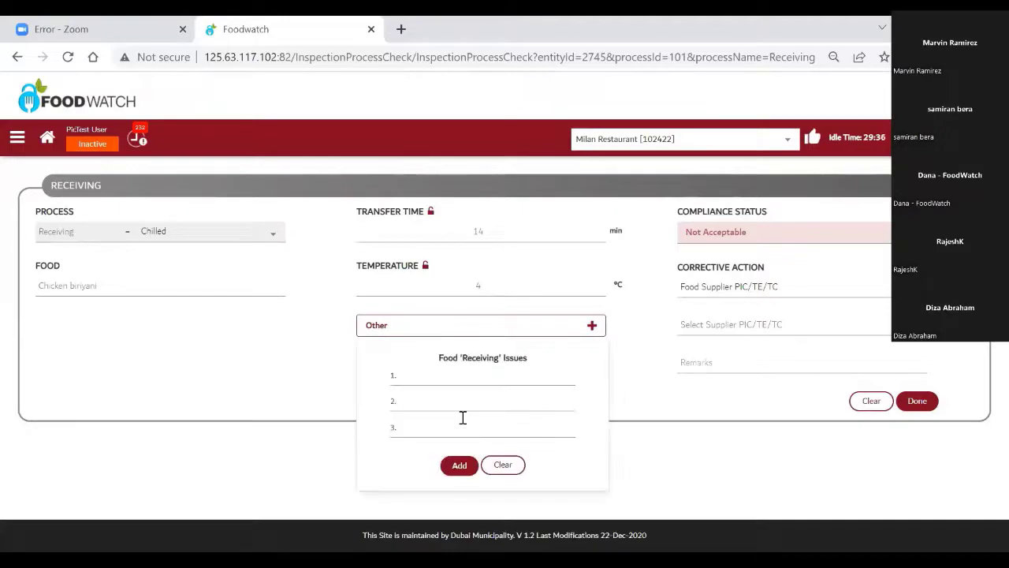
left_click(591, 331)
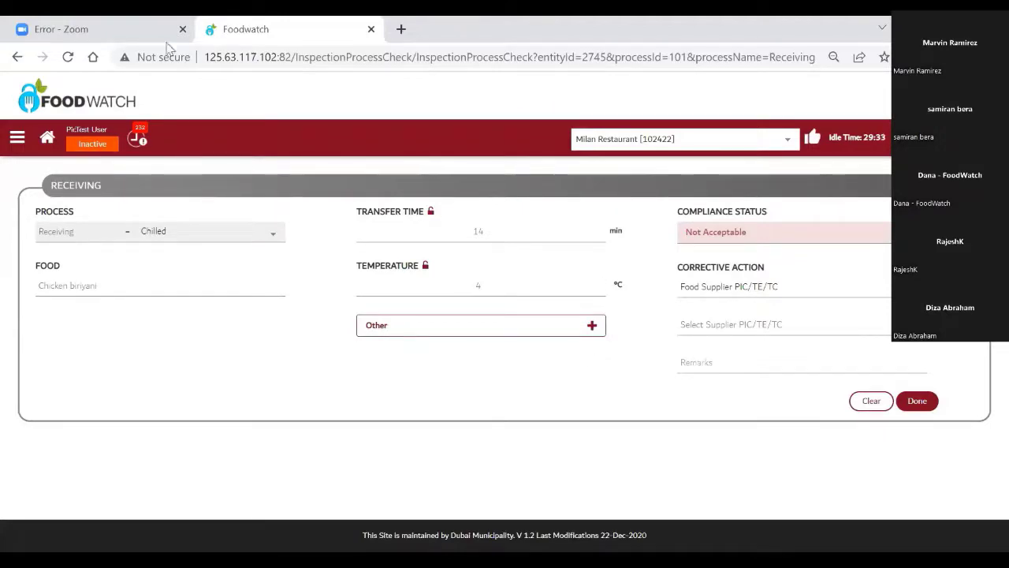
left_click(15, 143)
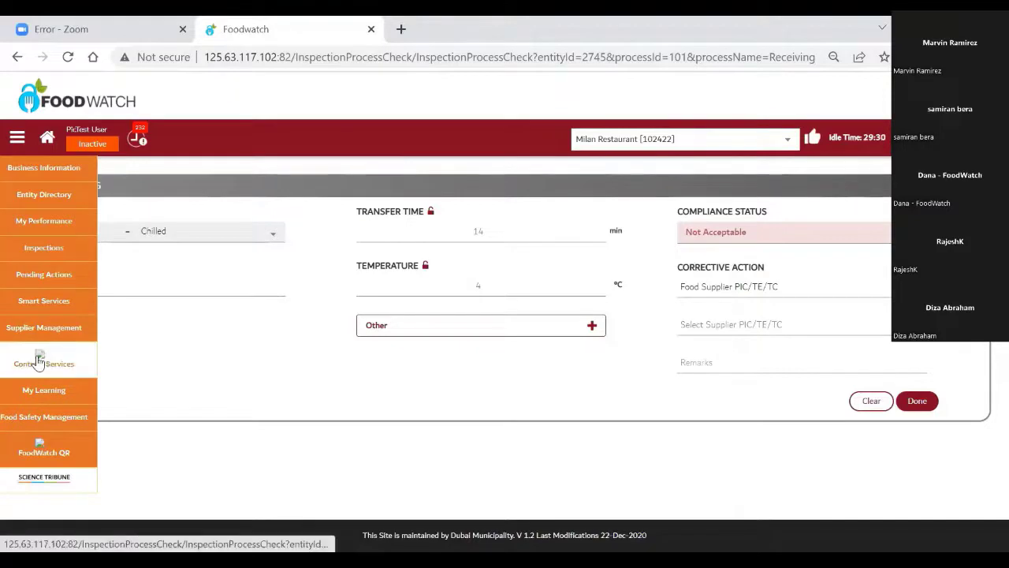
Step: Expand Customer Notification on the Pending Actions Process Check tab to confirm none are pending
left_click(45, 275)
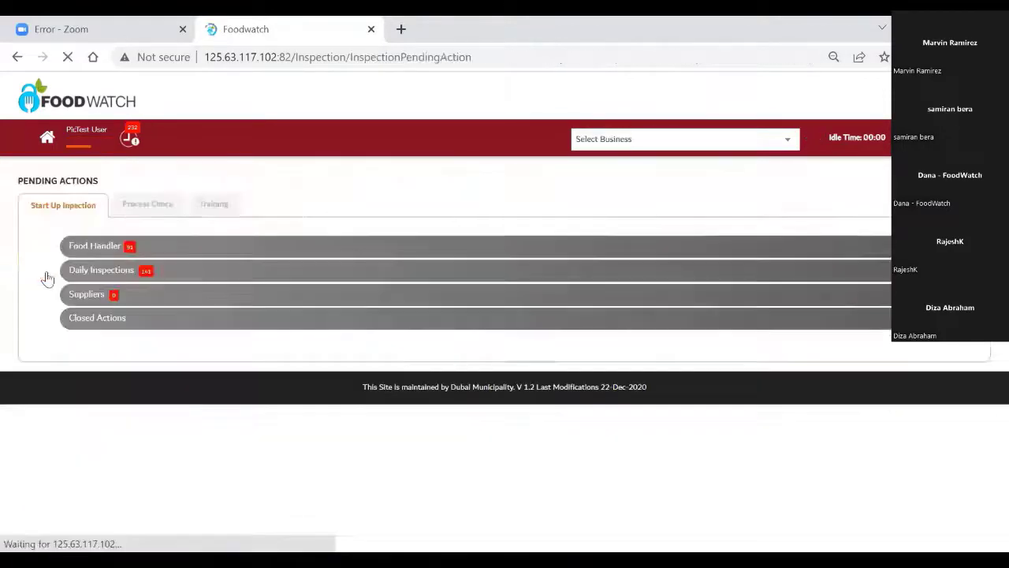
left_click(143, 206)
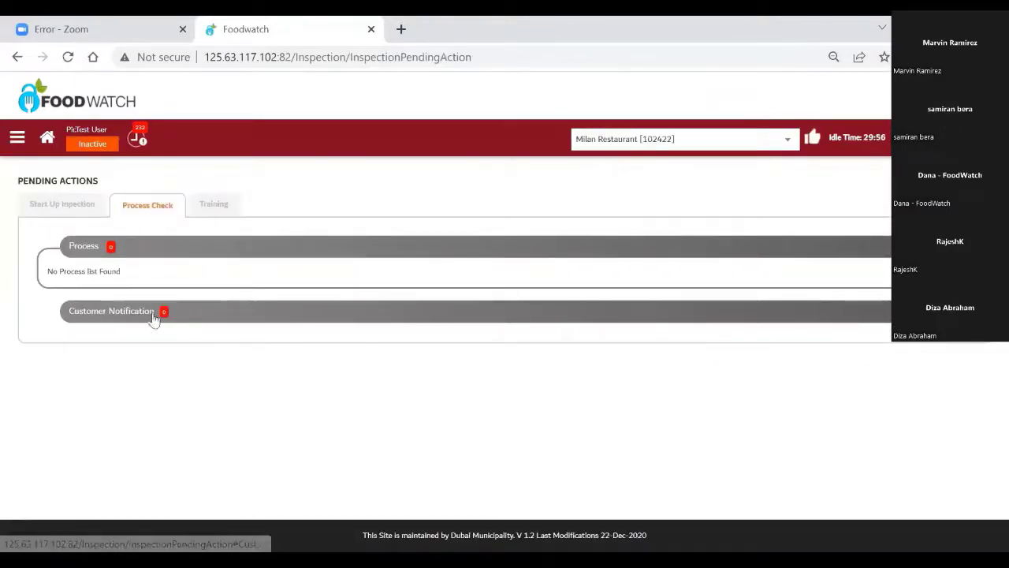
left_click(154, 312)
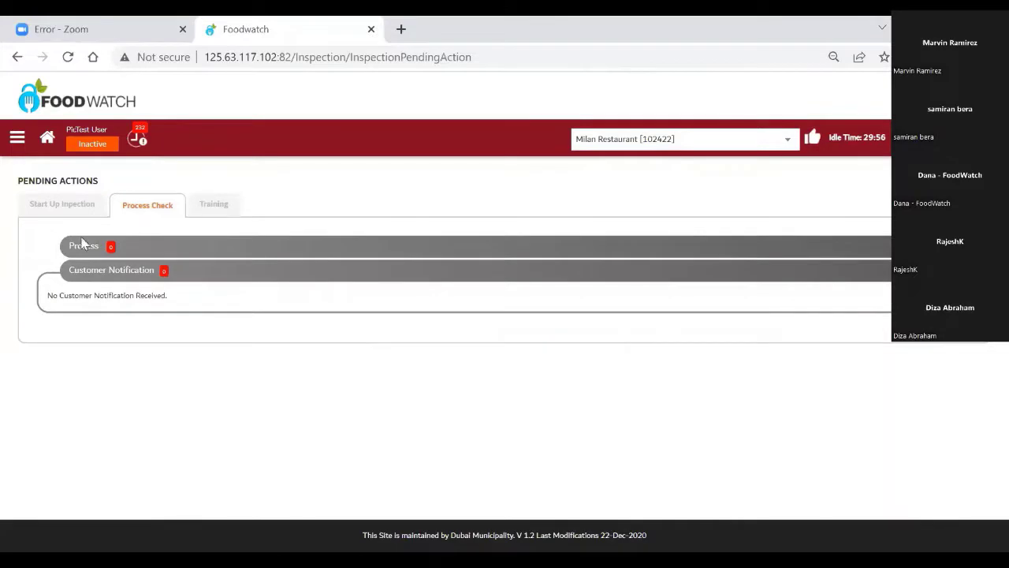
left_click(17, 138)
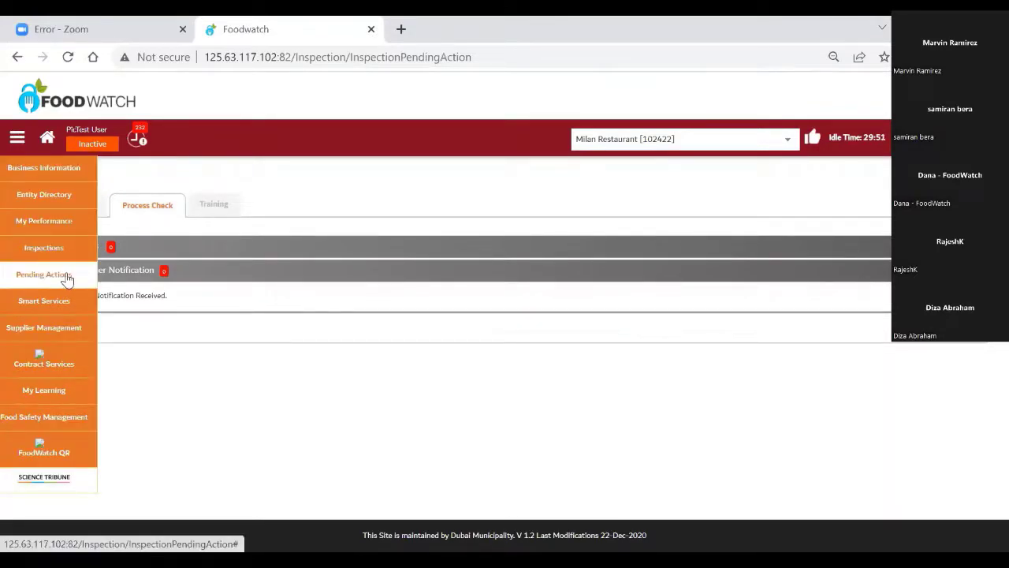
Step: Open Inspections > Process Check and its history report, scrolling through the Chicken biriyani records
mouse_move(93, 246)
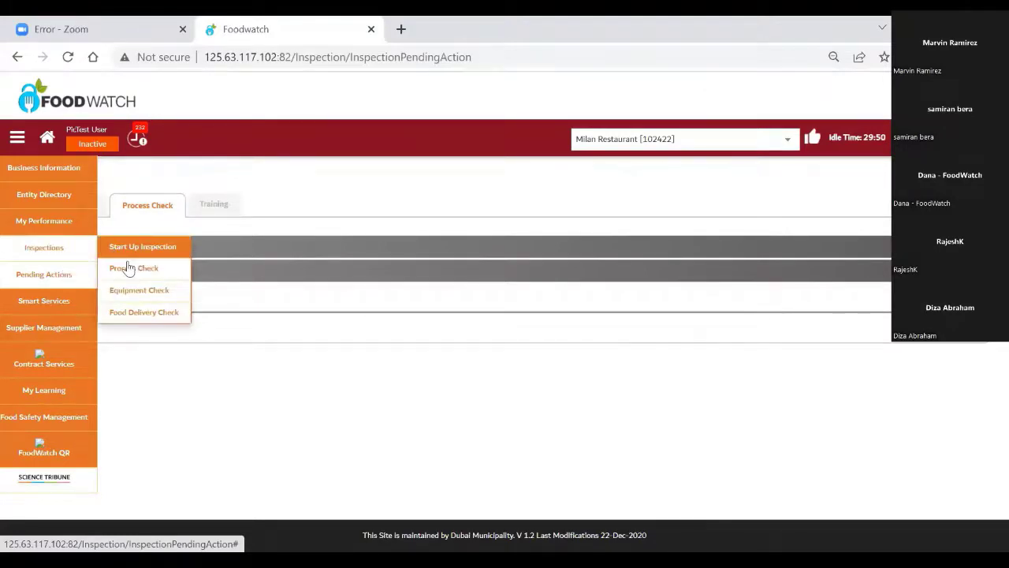
left_click(129, 267)
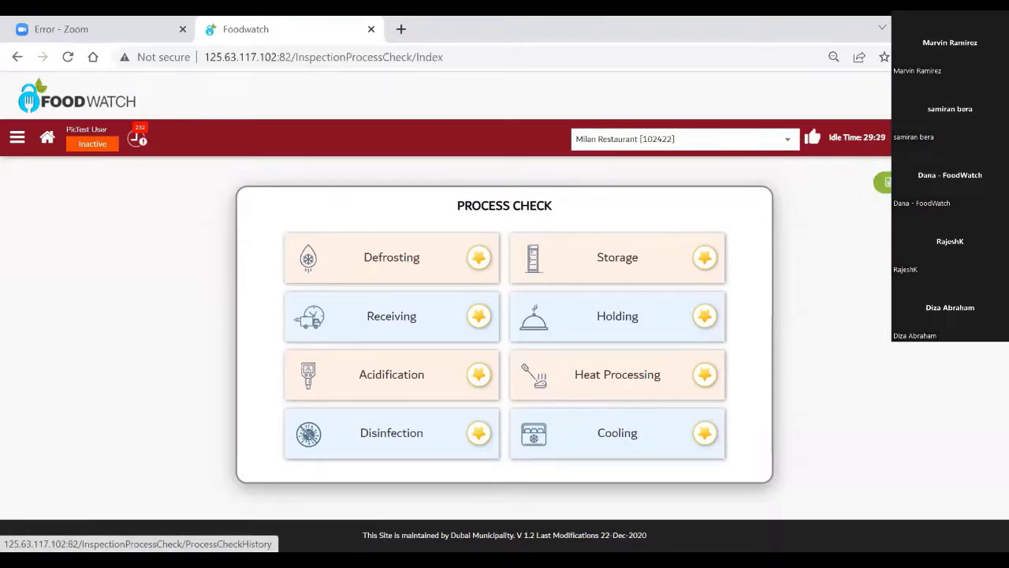
left_click(884, 182)
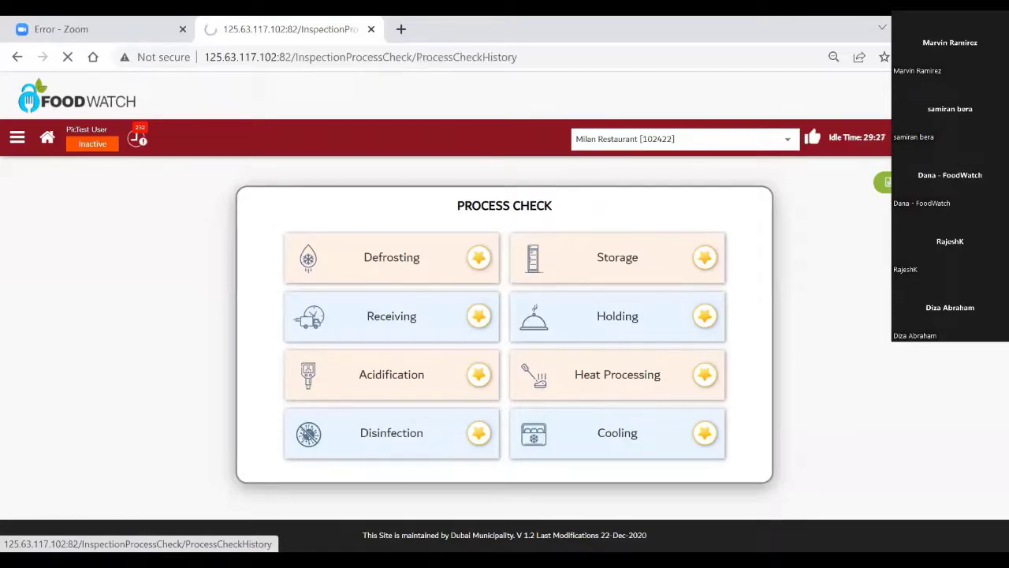
scroll(758, 307, "down", 2)
scroll(756, 304, "down", 5)
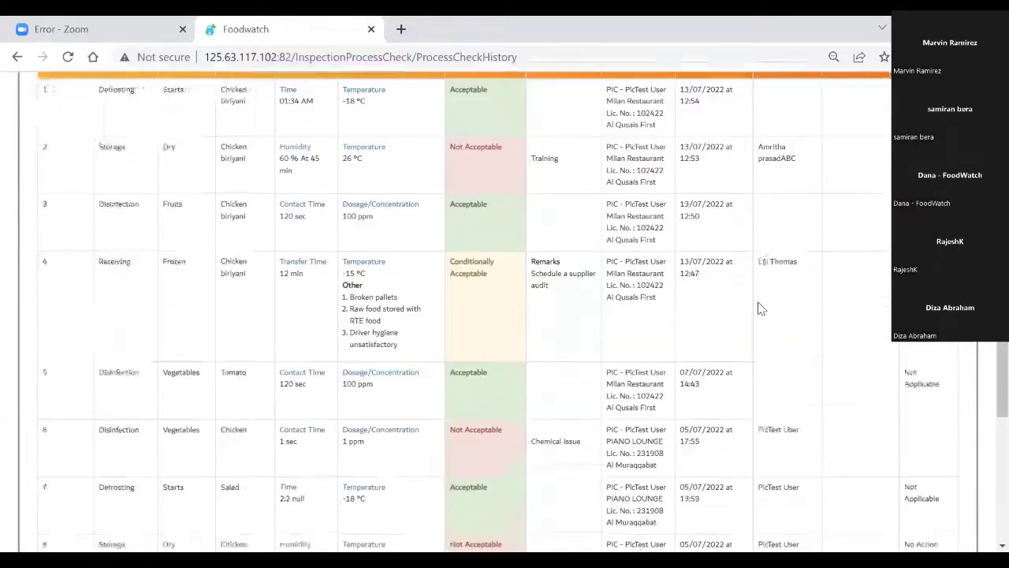
scroll(757, 305, "up", 6)
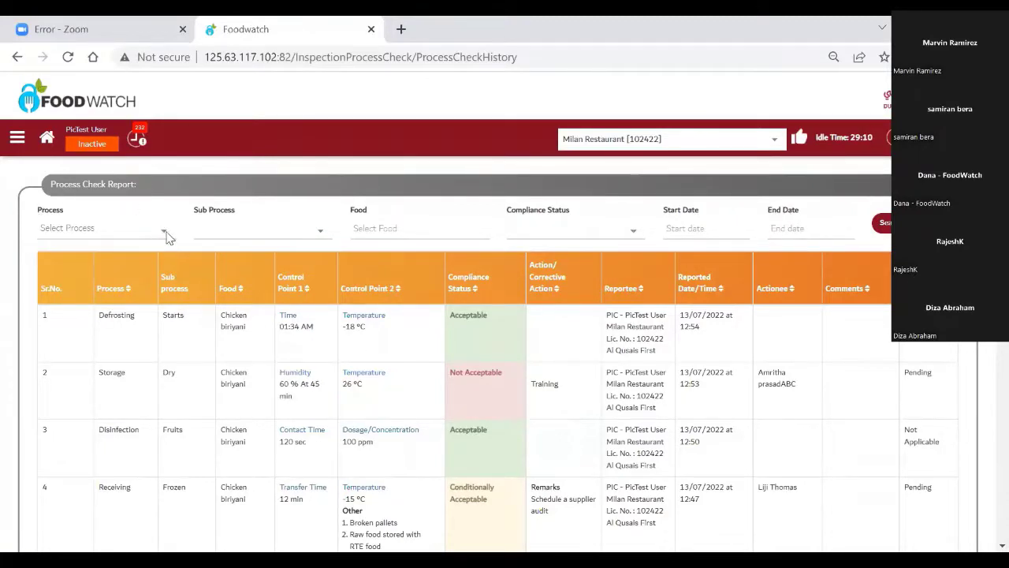
Step: Filter the report to Disinfection, Vegetables and Acceptable, leaving the Tomato, Beef and Sauce records
left_click(165, 237)
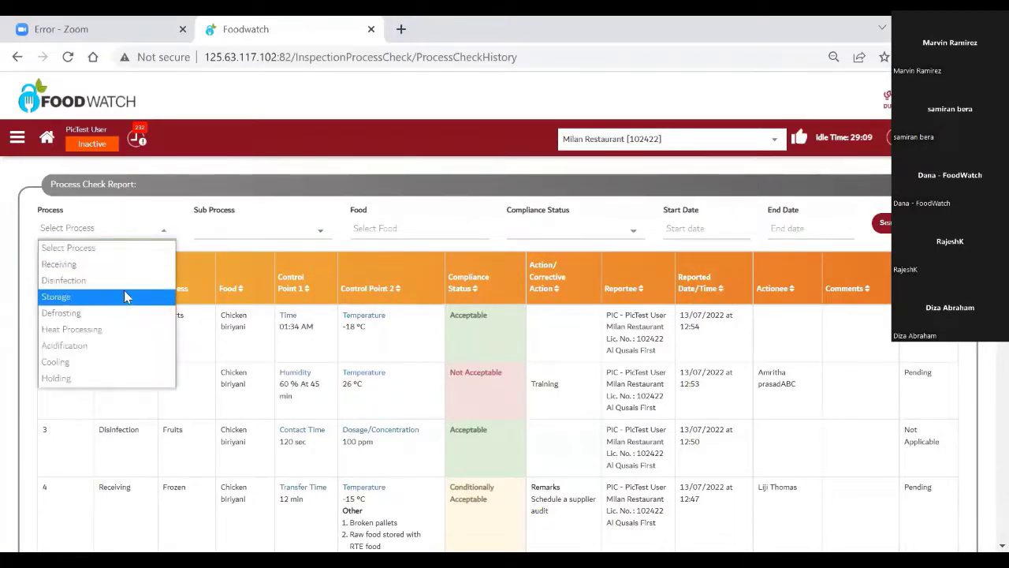
key("Return")
left_click(234, 228)
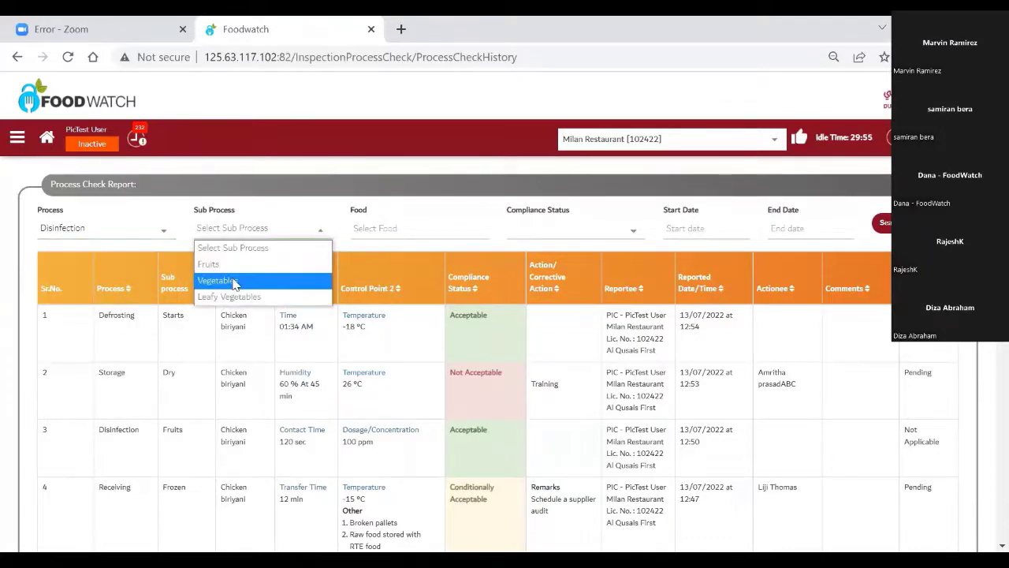
left_click(233, 282)
left_click(377, 228)
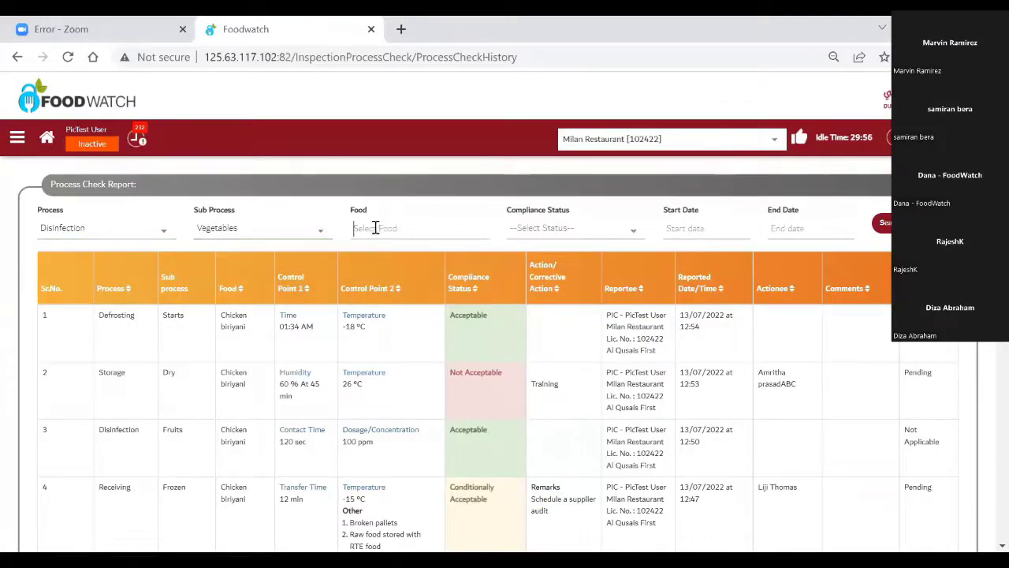
left_click(544, 229)
left_click(550, 263)
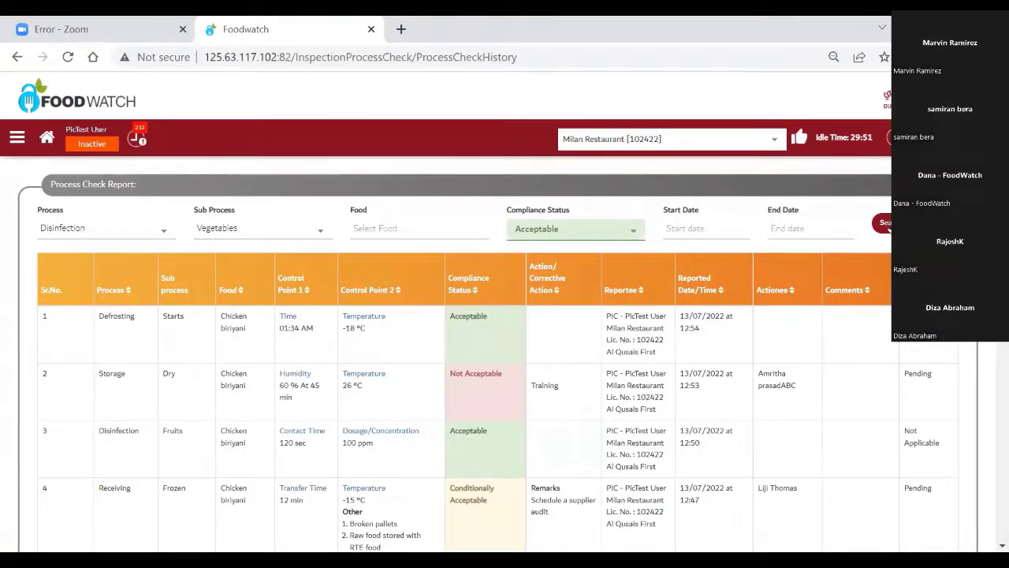
left_click(885, 222)
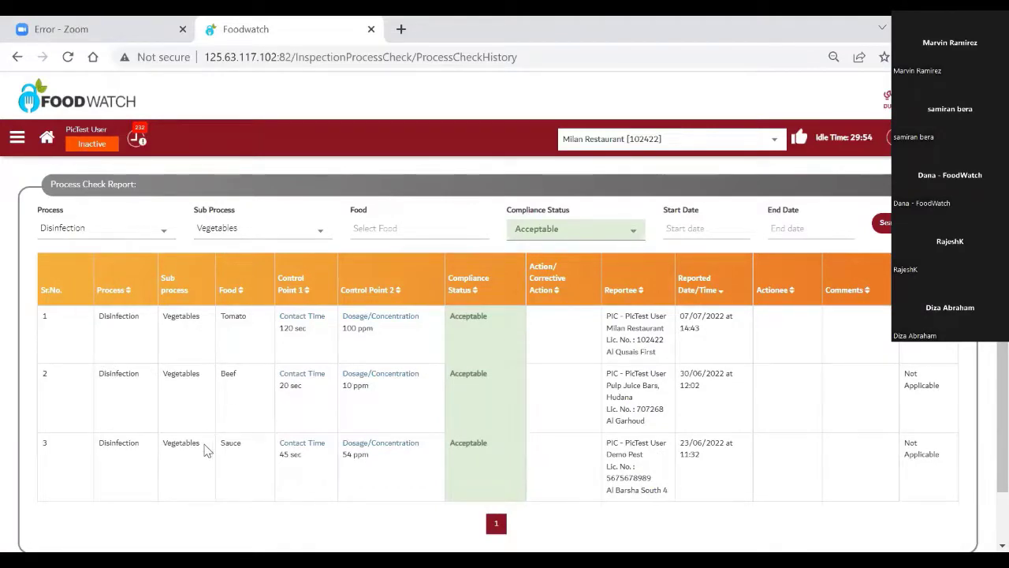
scroll(497, 390, "down", 1)
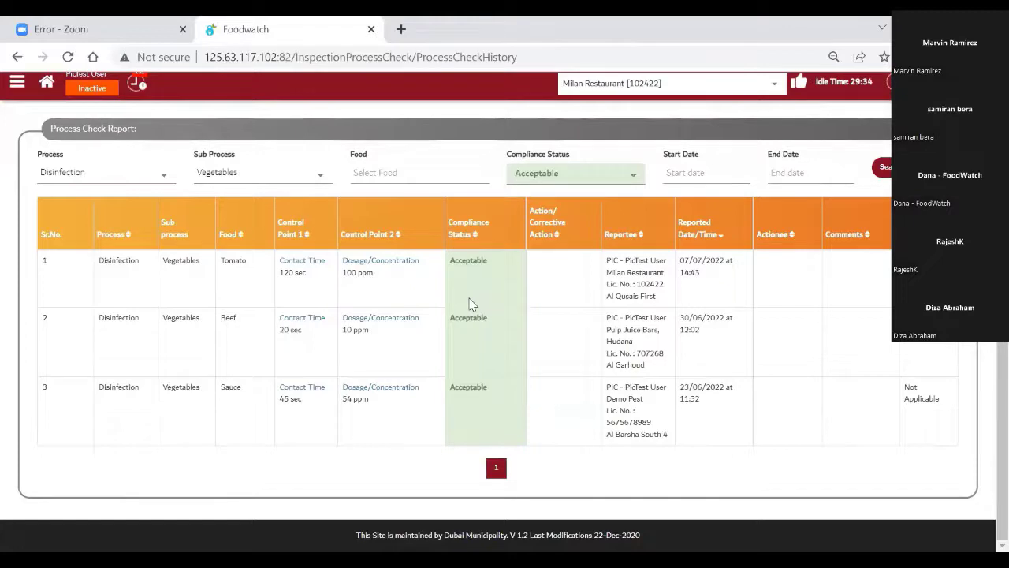
Step: Review Process Check Status in Manage System, then open the View Process history in a new tab
left_click(16, 87)
mouse_move(49, 359)
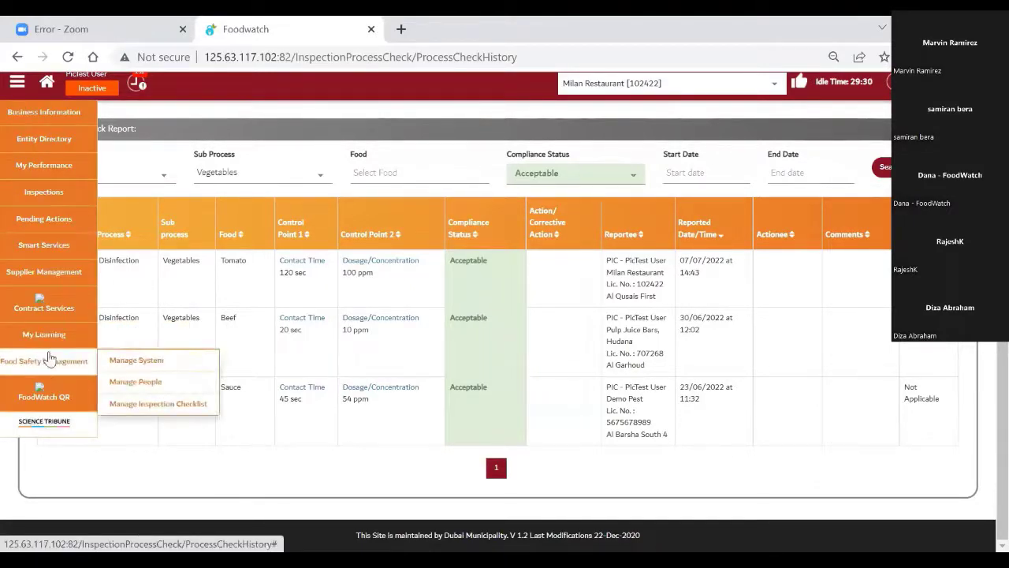
left_click(155, 361)
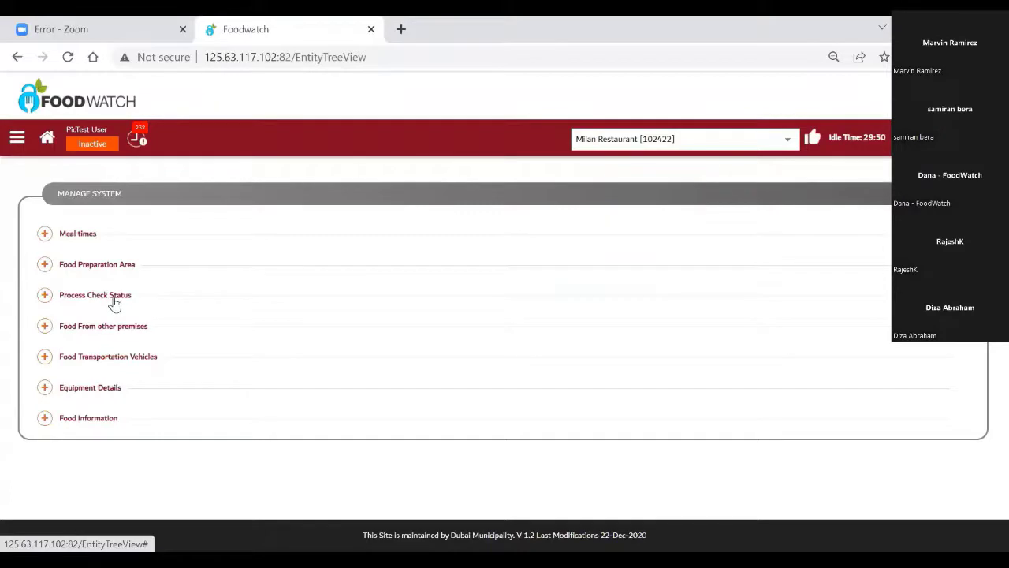
left_click(116, 298)
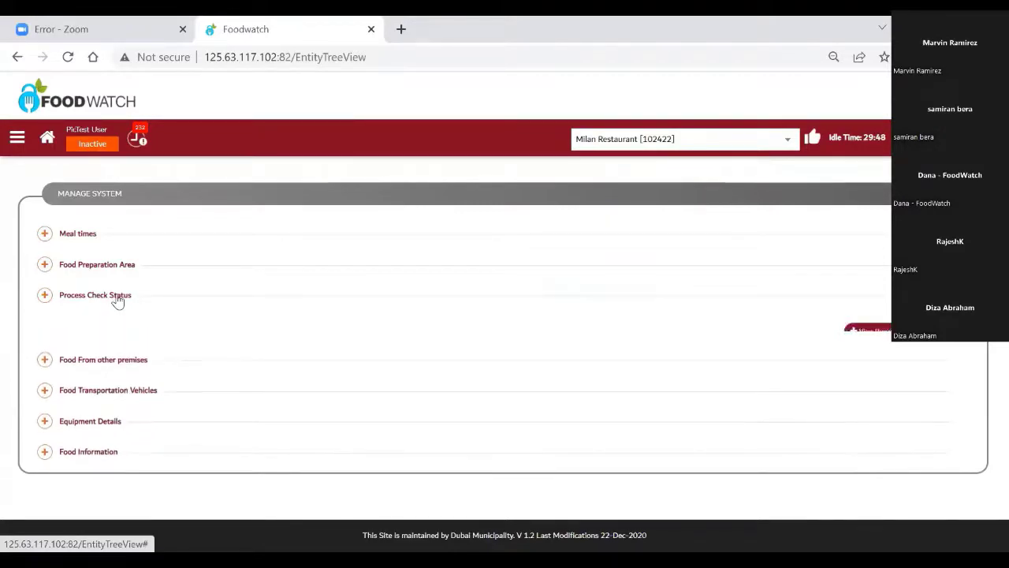
scroll(176, 318, "down", 2)
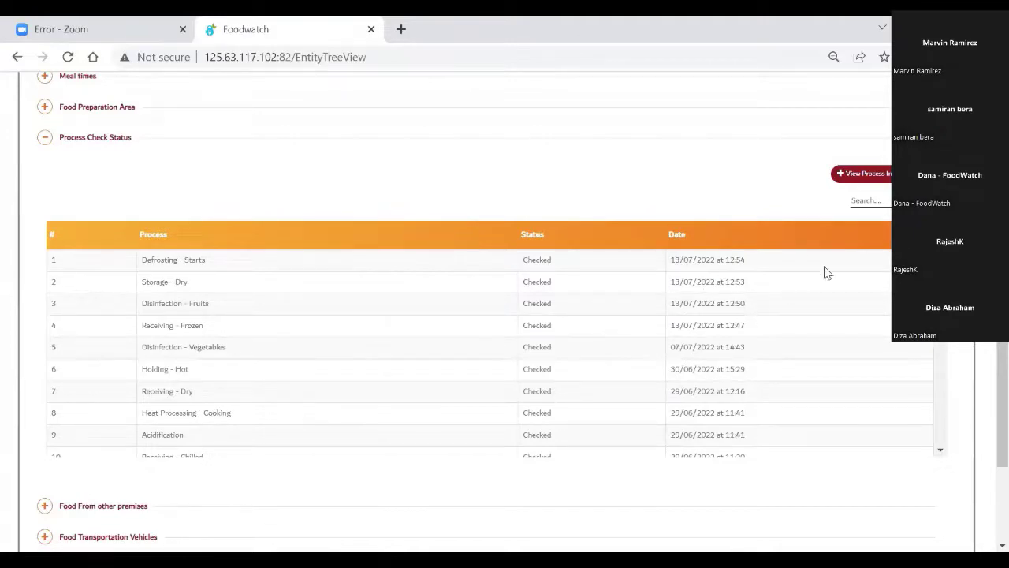
left_click(877, 170)
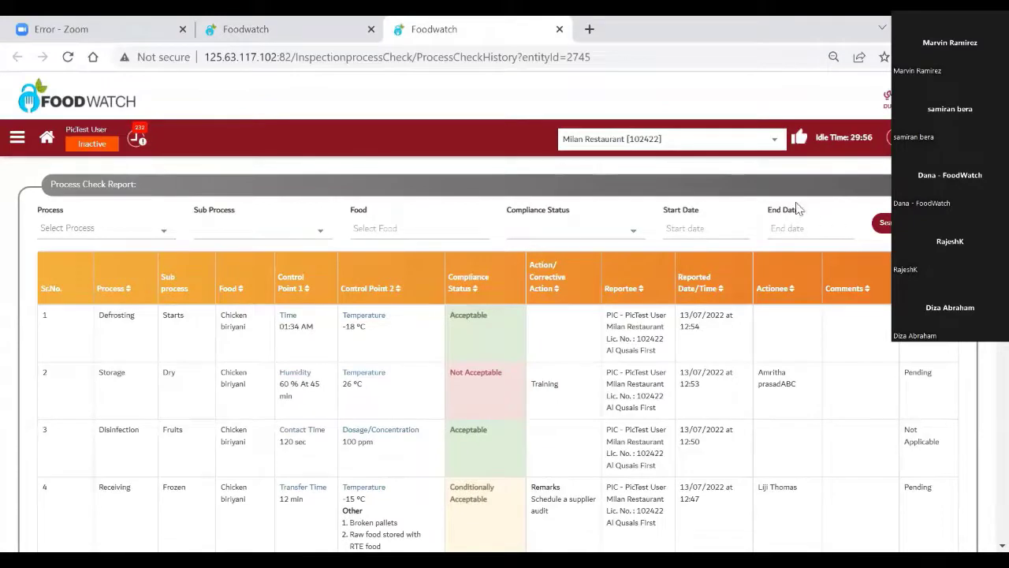
Step: Open the Business Information > Entity Information page to view the entity form
left_click(17, 140)
mouse_move(82, 169)
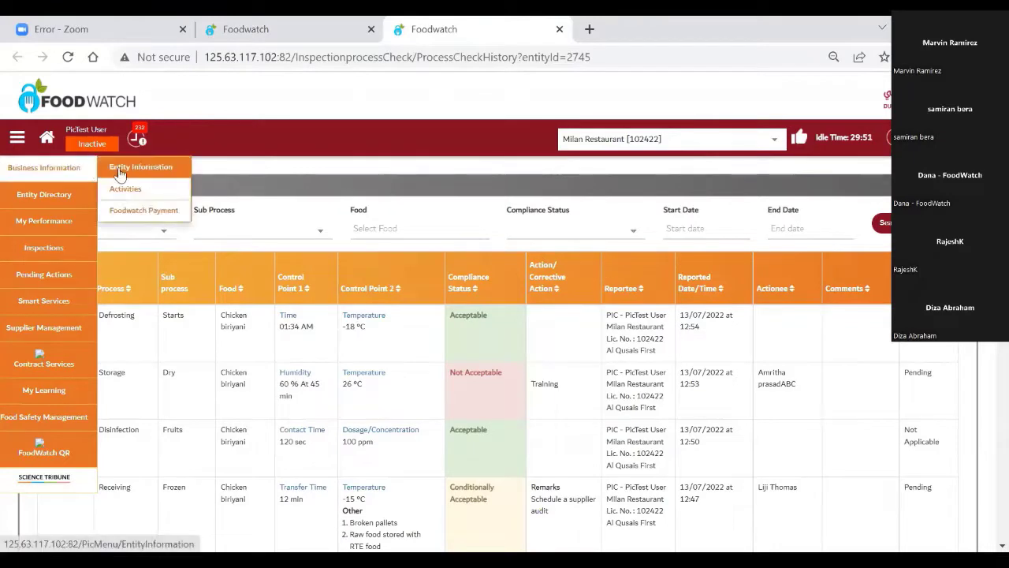
left_click(117, 172)
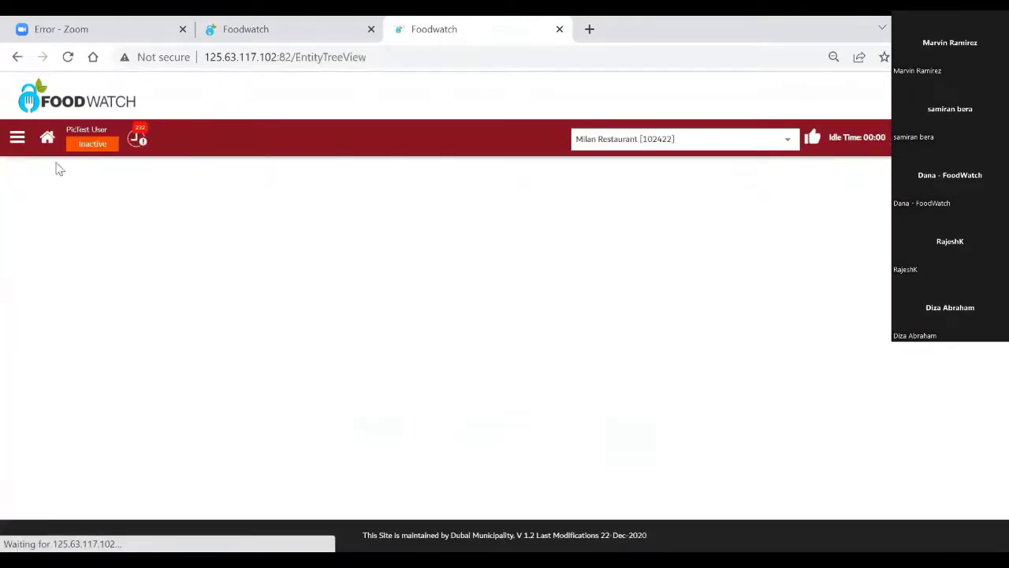
left_click(19, 142)
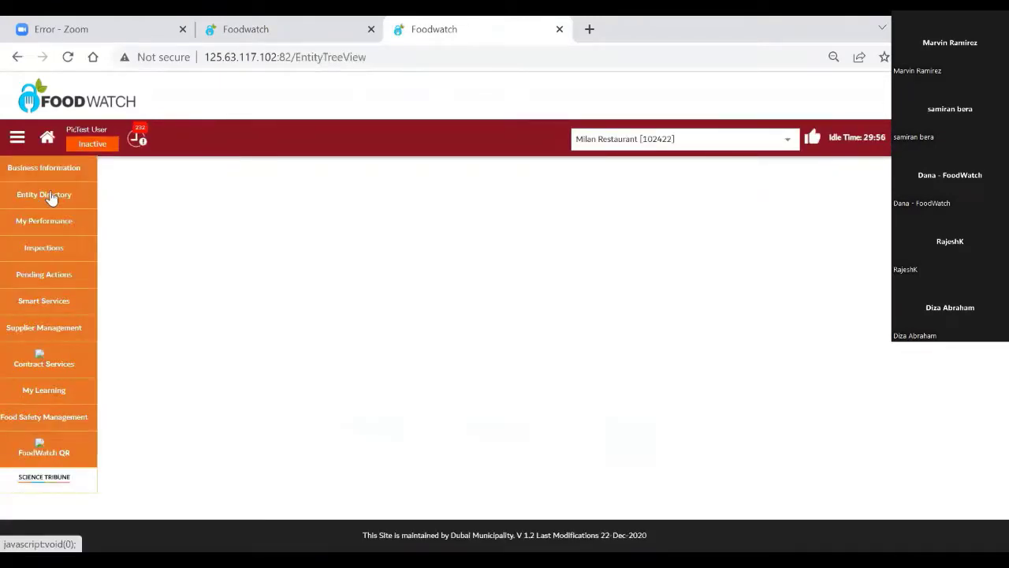
left_click(52, 196)
Step: Open Entity Directory > Entity List and launch Athadi Restaurant's QR connect page
left_click(16, 139)
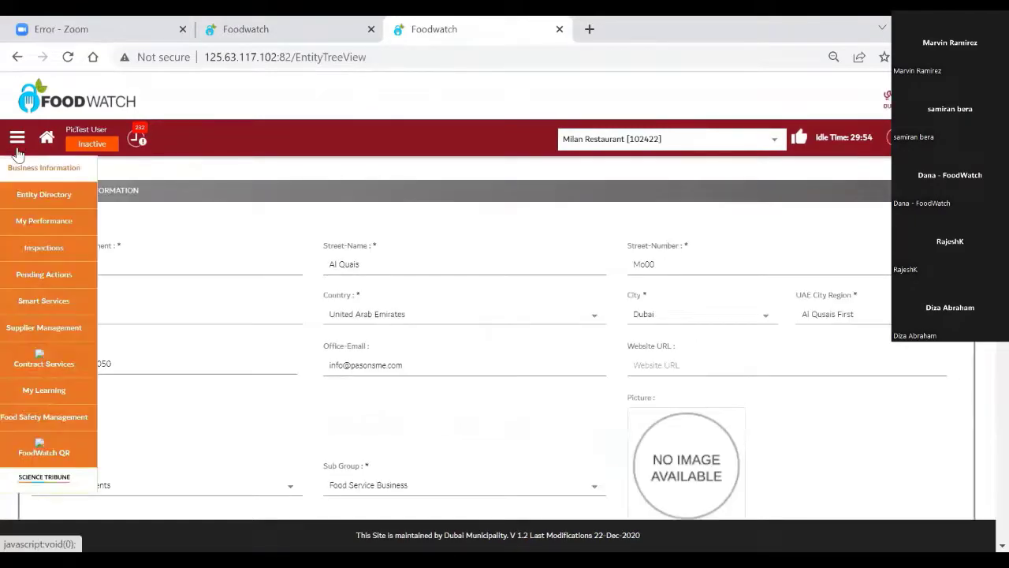
mouse_move(93, 194)
left_click(125, 194)
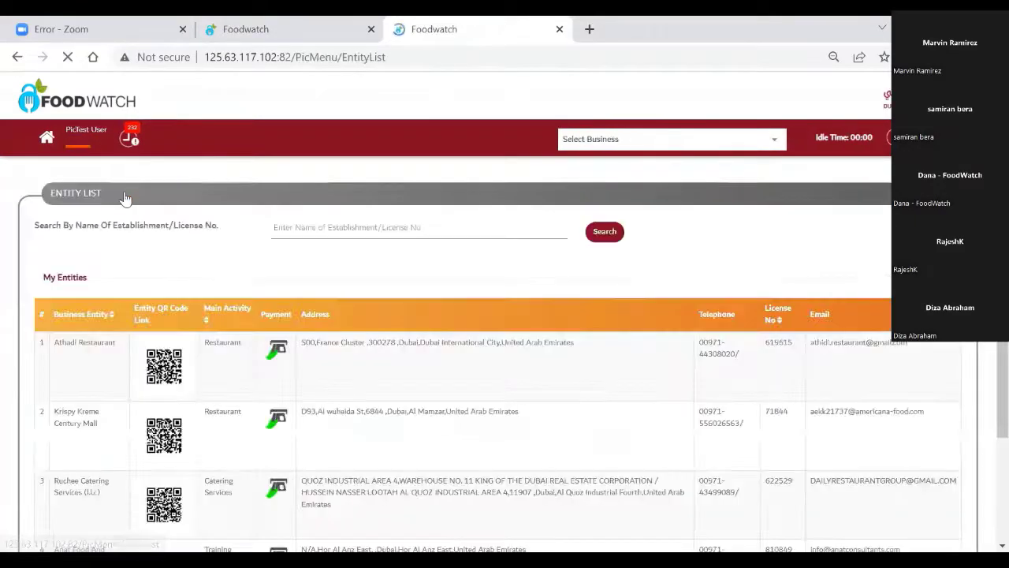
scroll(344, 300, "down", 2)
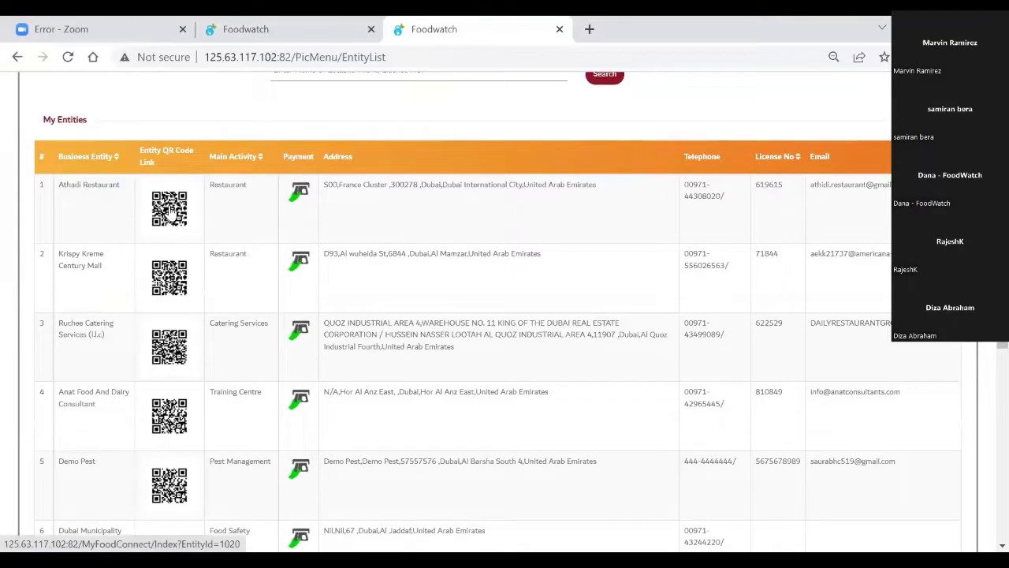
left_click(171, 210)
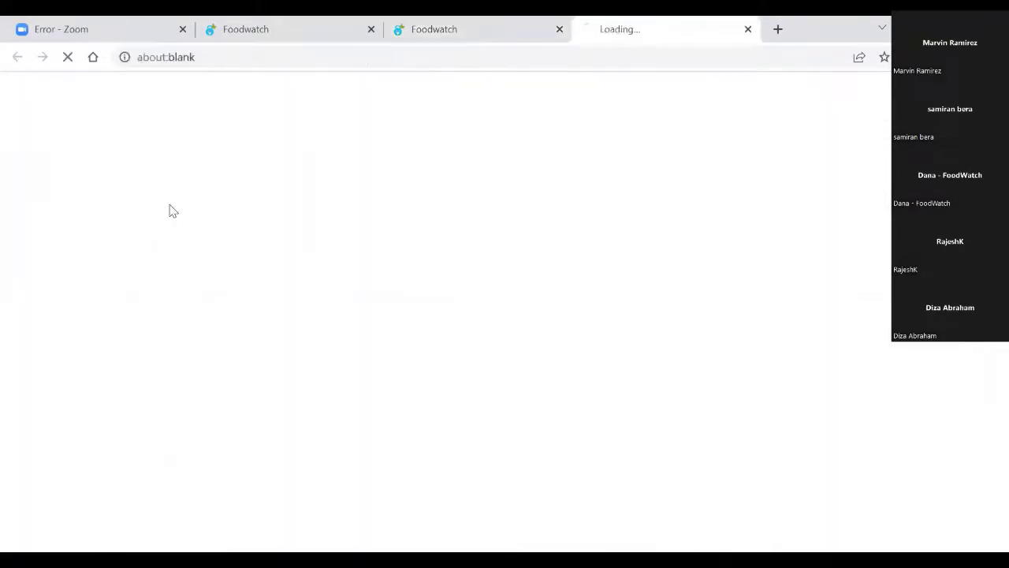
Step: Zoom the browser page out two levels so all QR page options fit
scroll(549, 271, "down", 2)
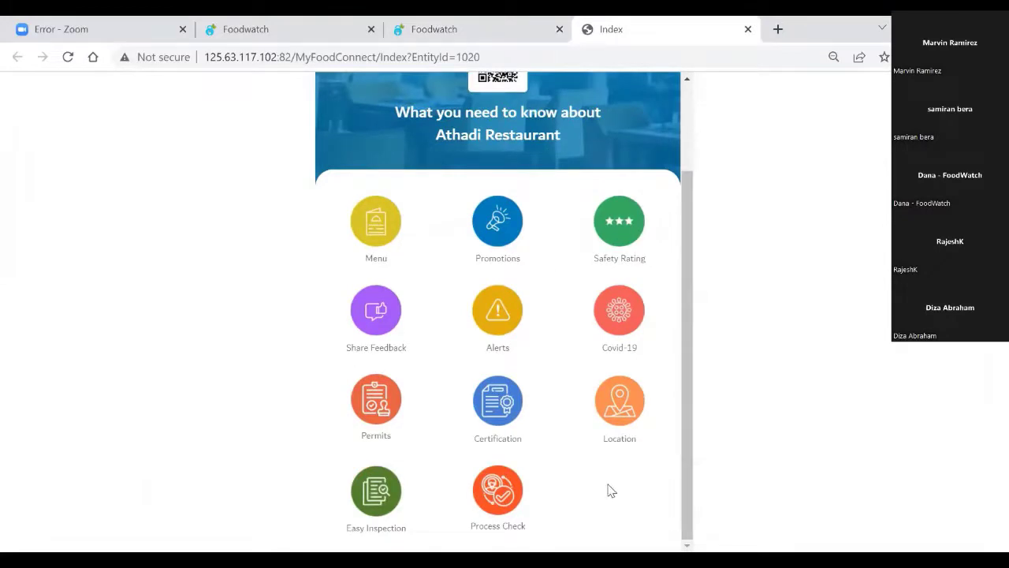
key("alt+f")
left_click(885, 204)
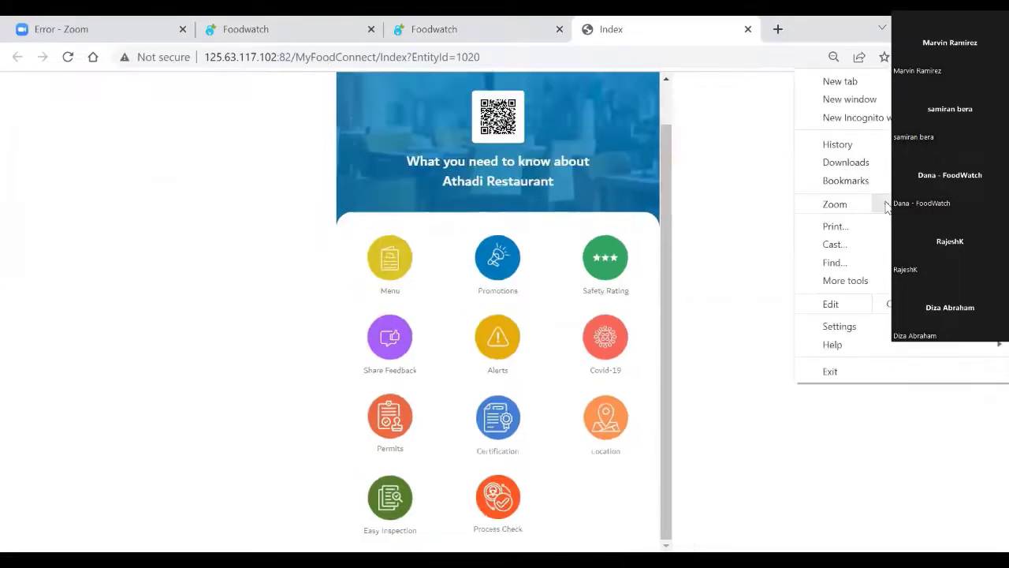
left_click(885, 204)
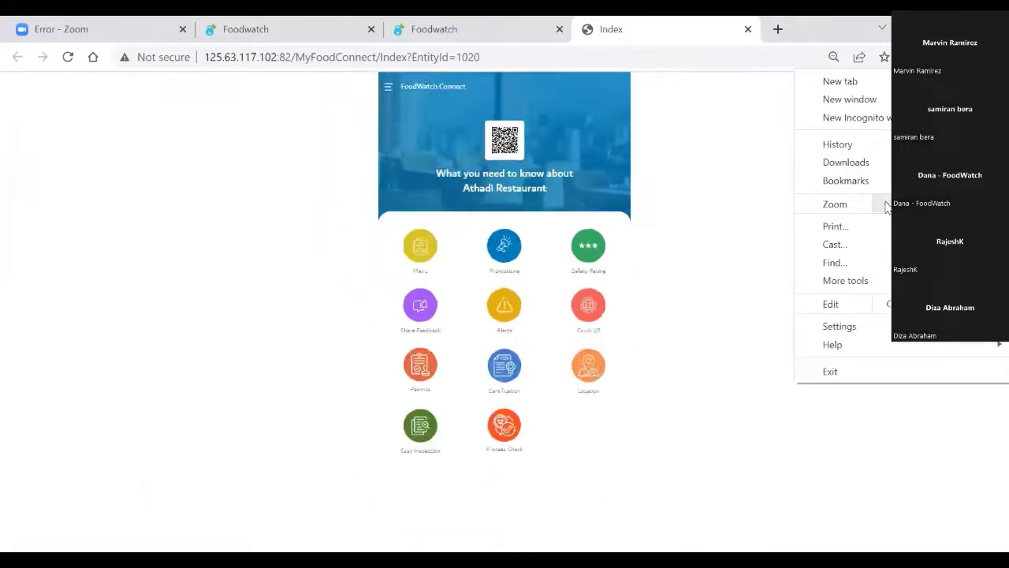
left_click(808, 435)
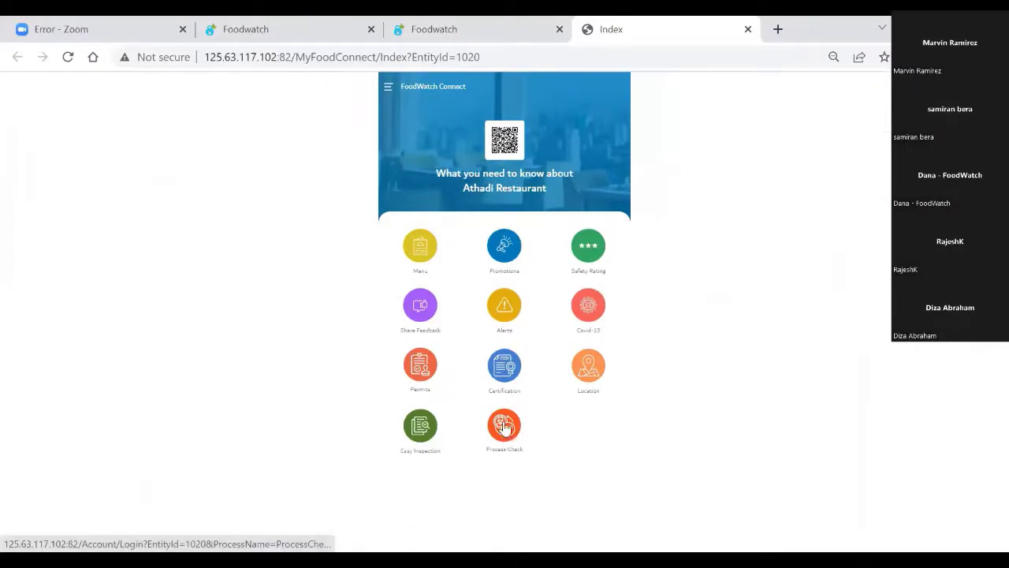
Step: Open Process Check from the QR page, then close it and the Entity List tab, leaving a new tab
left_click(504, 426)
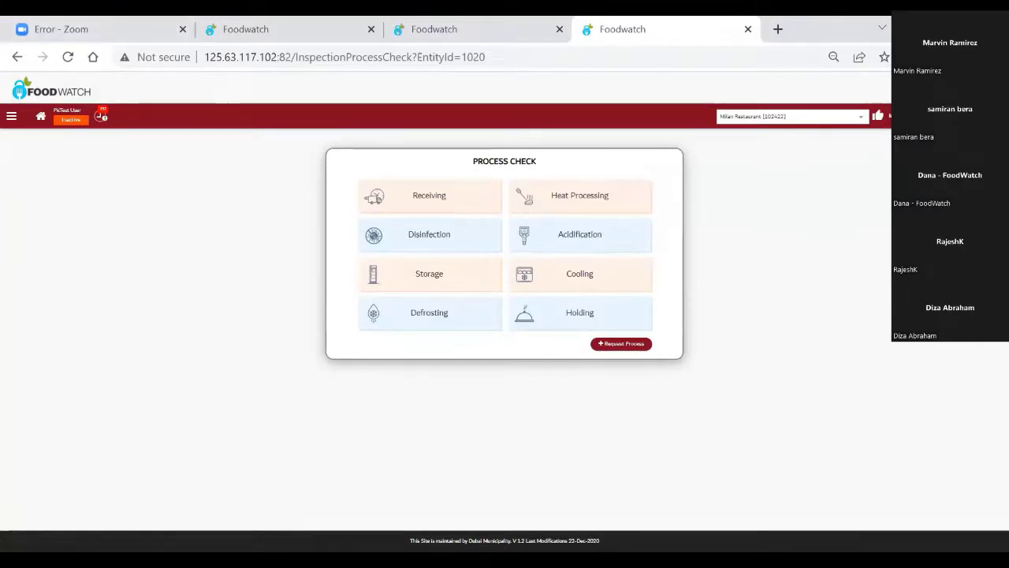
left_click(747, 29)
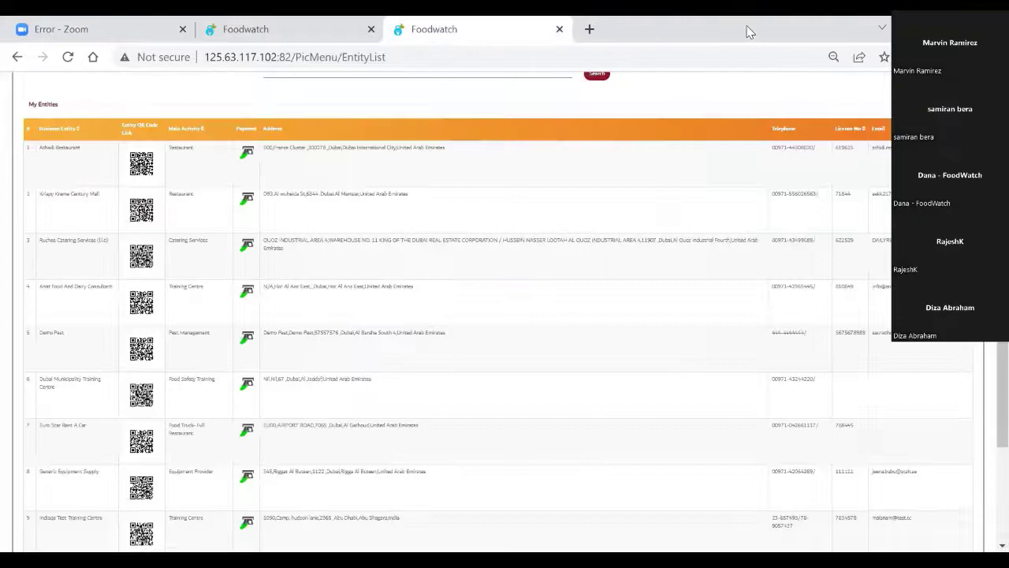
left_click(593, 30)
left_click(559, 30)
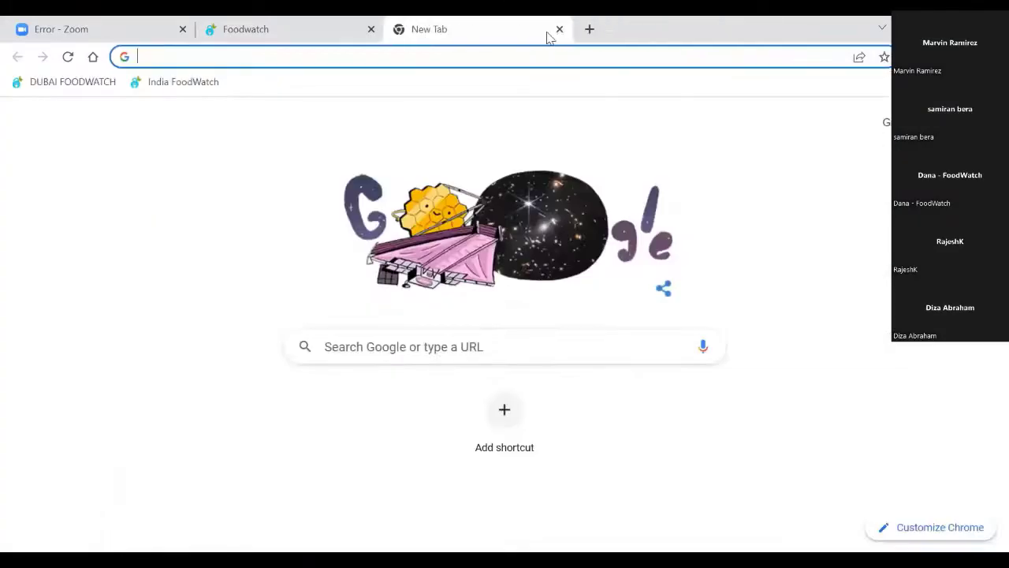
Step: Close the leftover tabs and open the Dubai FoodWatch login page from its bookmark
left_click(589, 30)
left_click(371, 29)
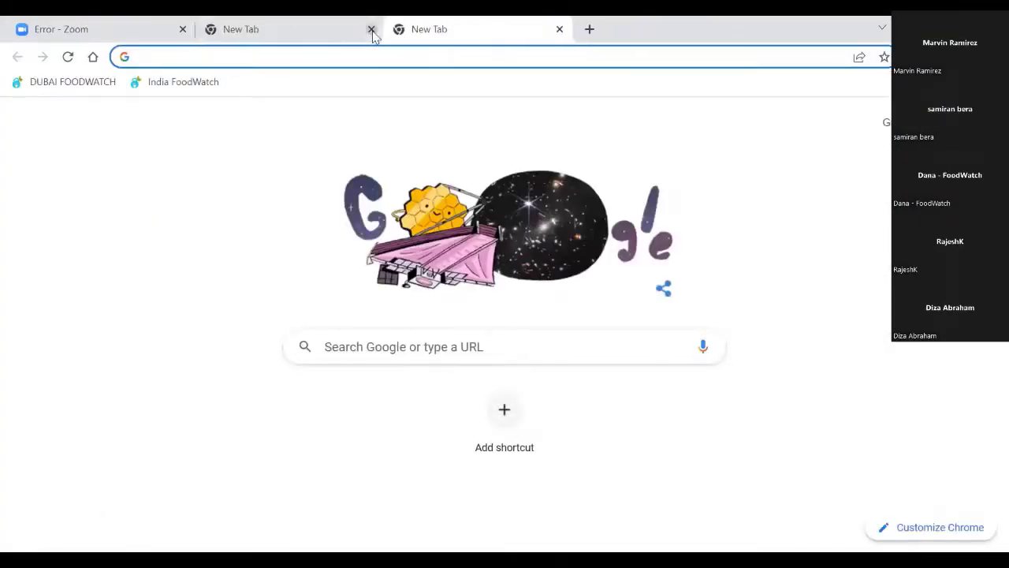
left_click(371, 29)
left_click(91, 89)
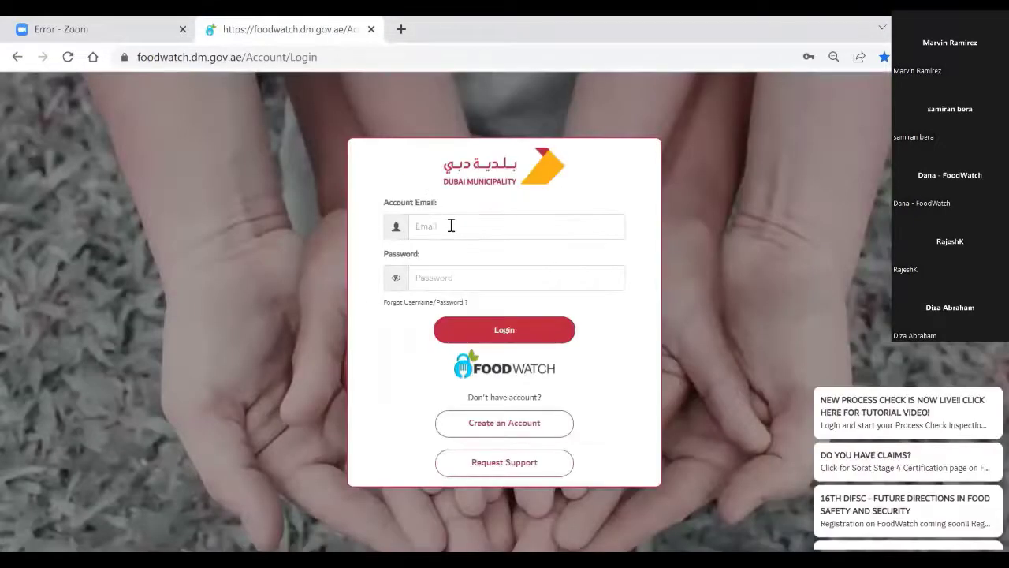
Step: Sign in with a saved account, switching to a different saved account after the first attempt
left_click(450, 227)
left_click(694, 234)
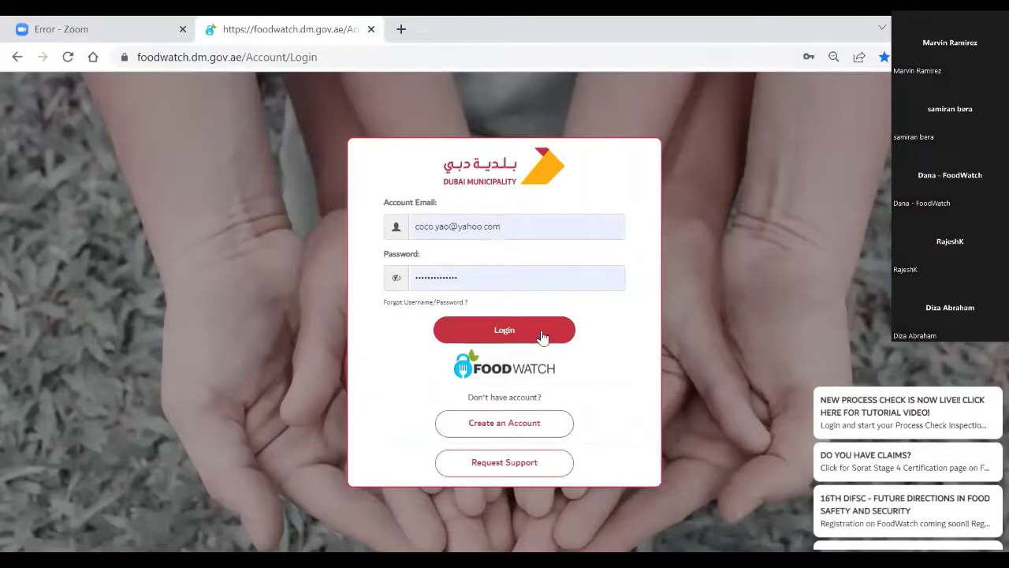
left_click(542, 337)
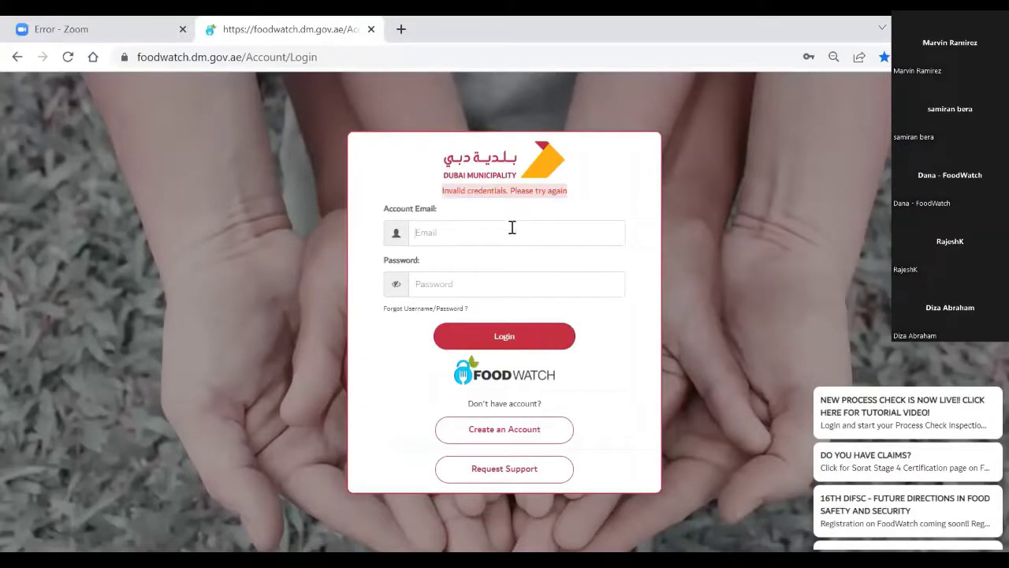
left_click(511, 230)
scroll(759, 327, "down", 2)
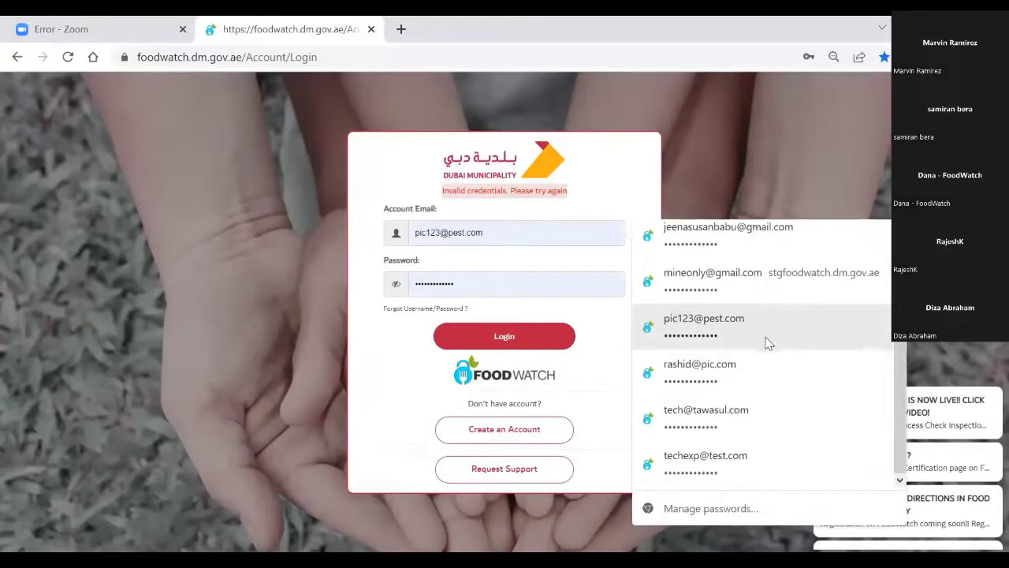
left_click(700, 376)
left_click(487, 338)
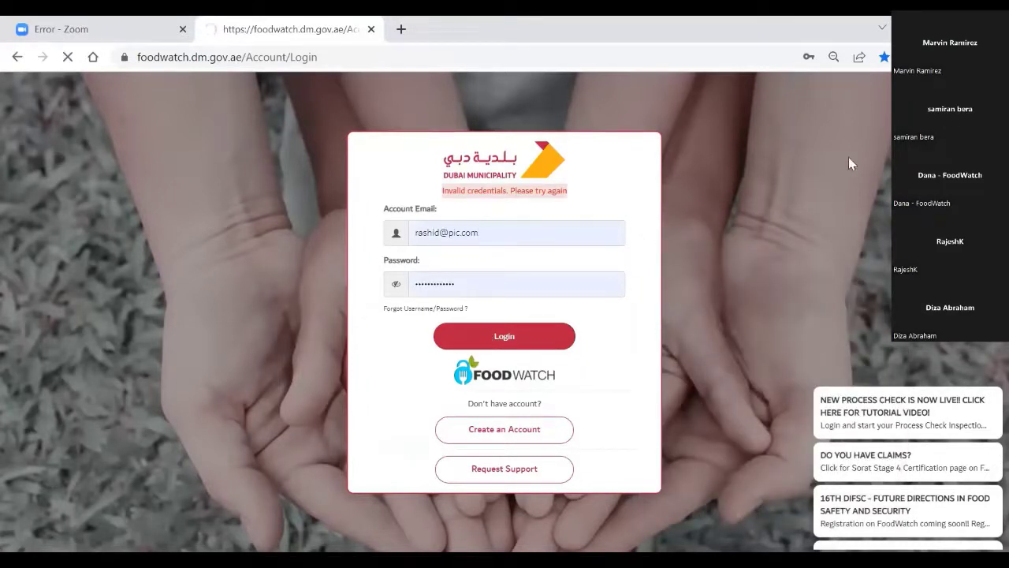
Step: Reset the page zoom to 100%, dismiss the alert, and go to Pending Actions
key("alt+f")
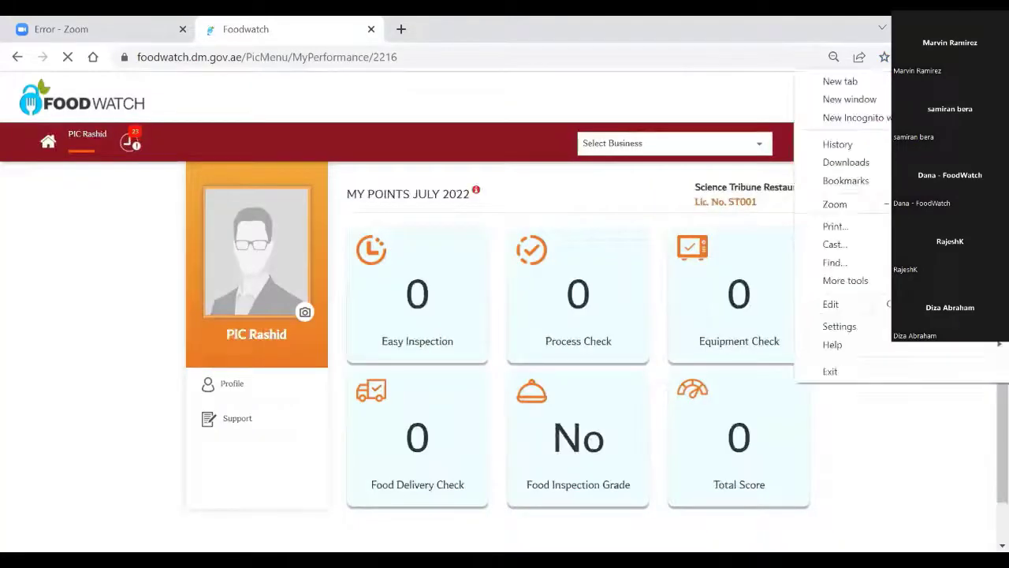
key("ctrl+0")
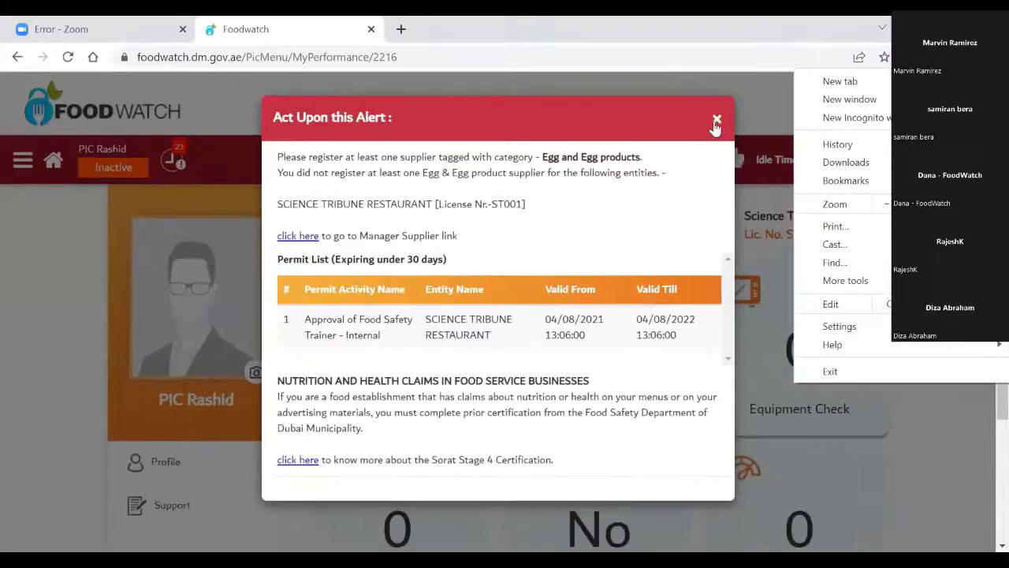
left_click(715, 120)
left_click(23, 162)
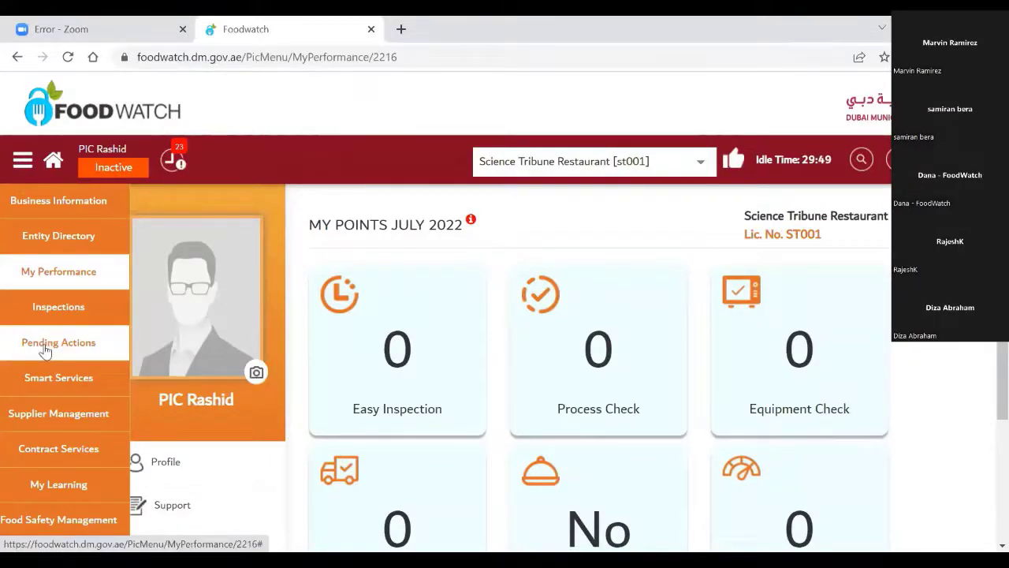
left_click(50, 351)
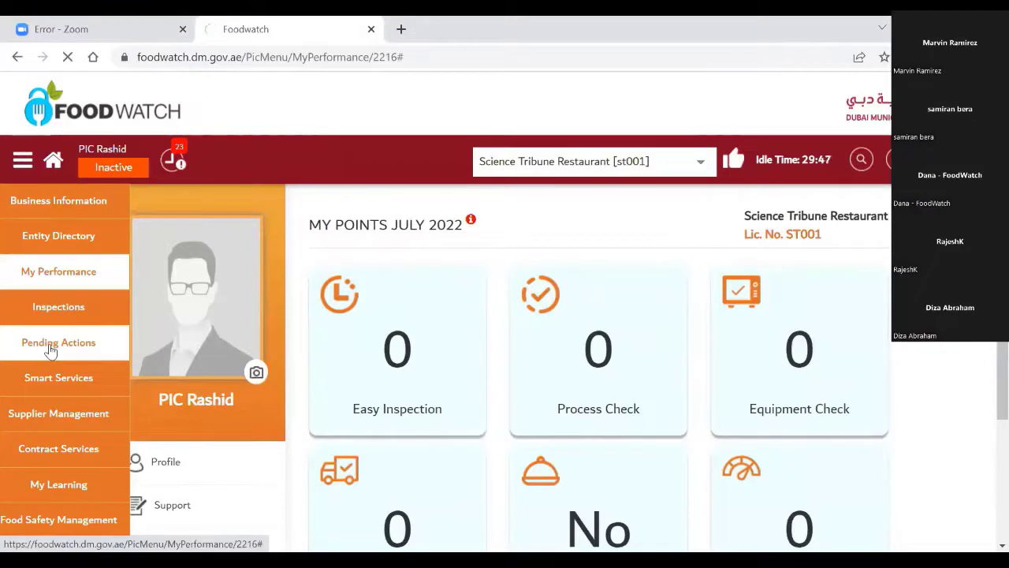
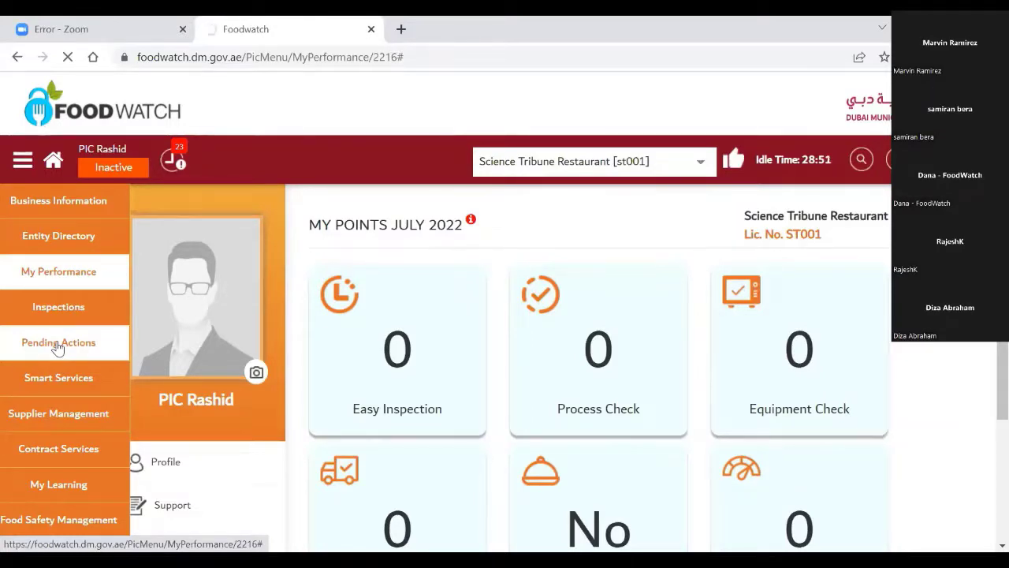
Step: Replace the production FoodWatch tab with the staging site stgfoodwatch.dm.gov.ae
left_click(401, 30)
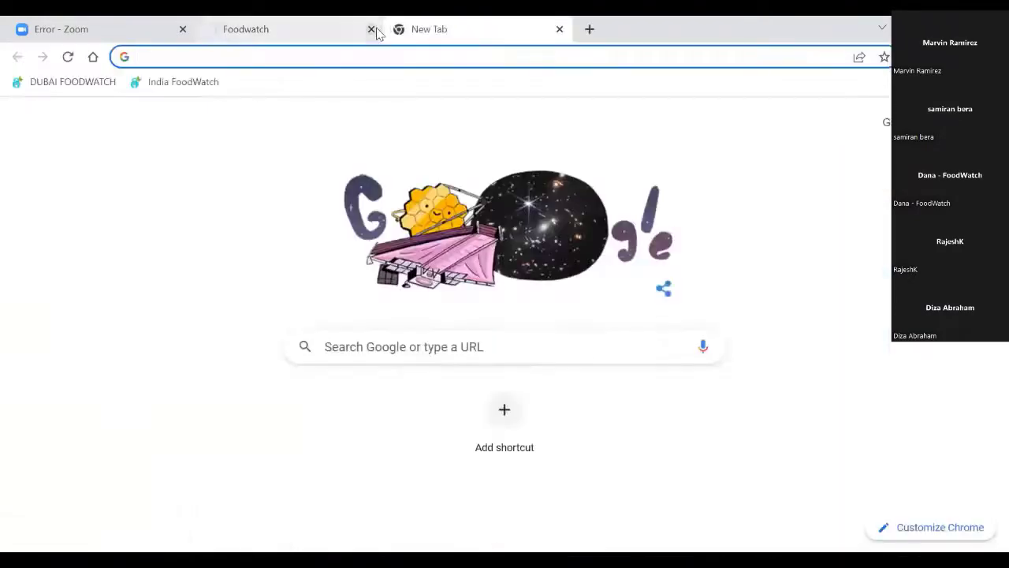
left_click(371, 29)
type("stgfoodwatch.dm.gov.ae")
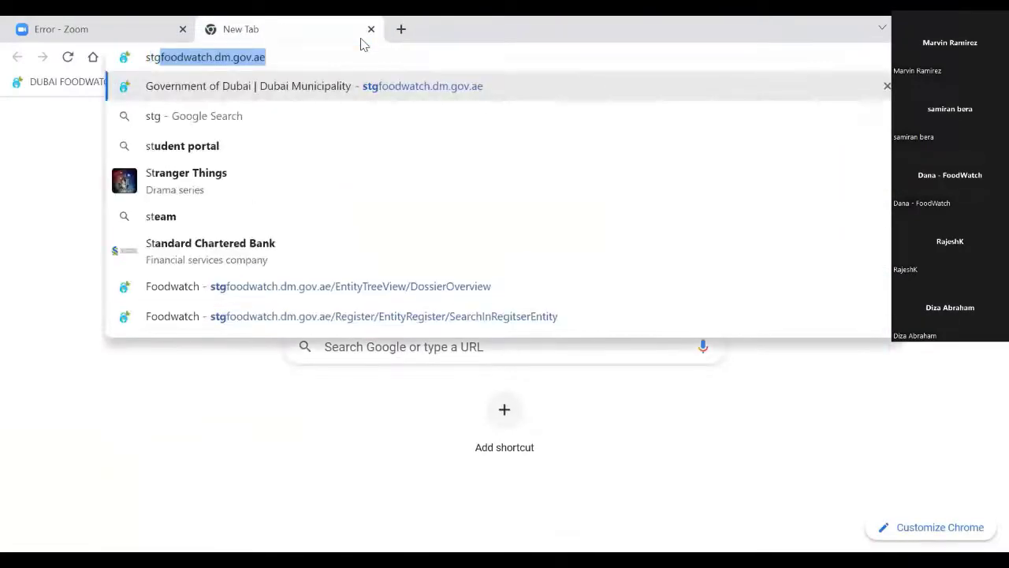
key("Return")
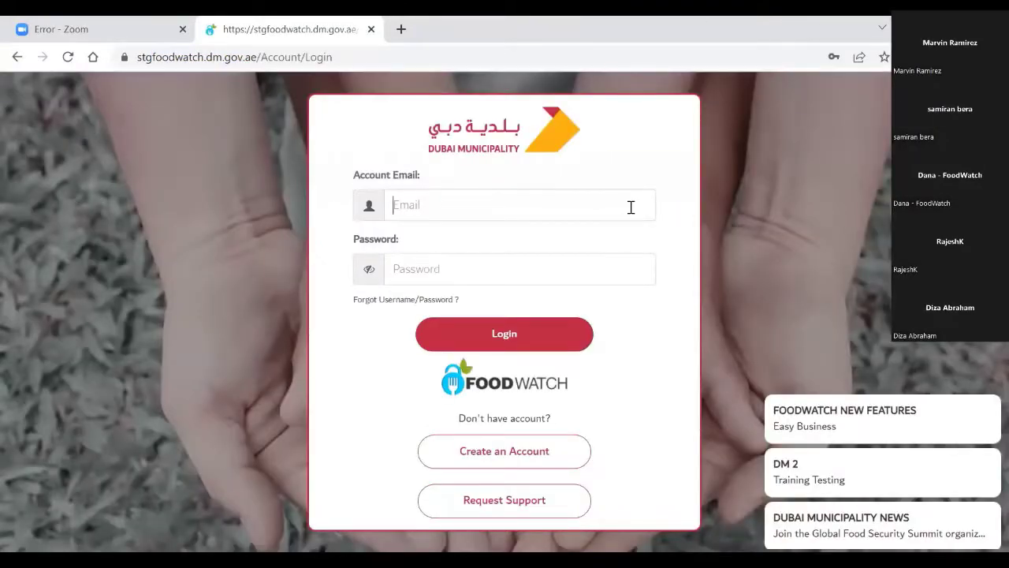
Step: Sign in to the staging portal with a saved business account's credentials
left_click(629, 208)
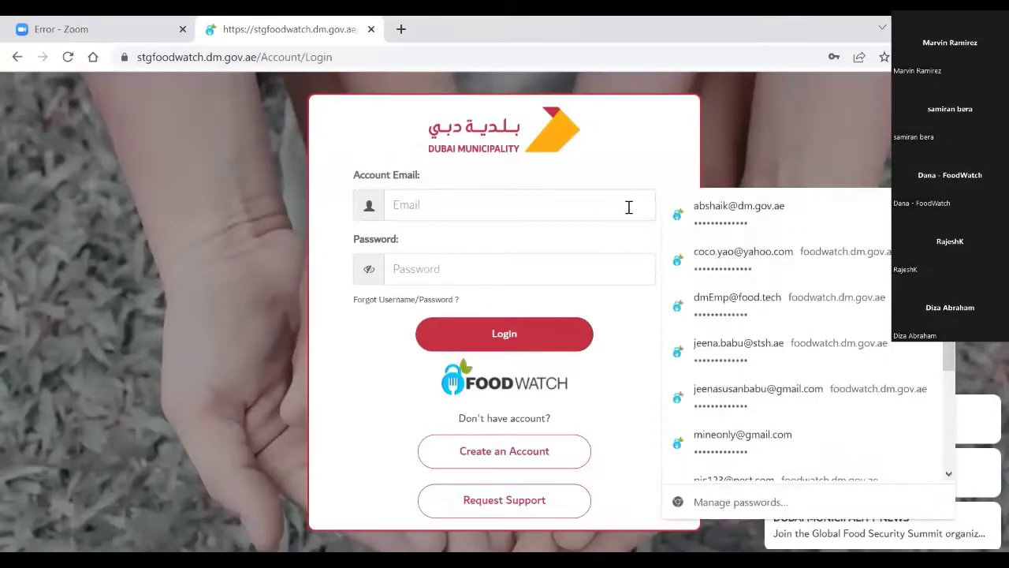
left_click(785, 441)
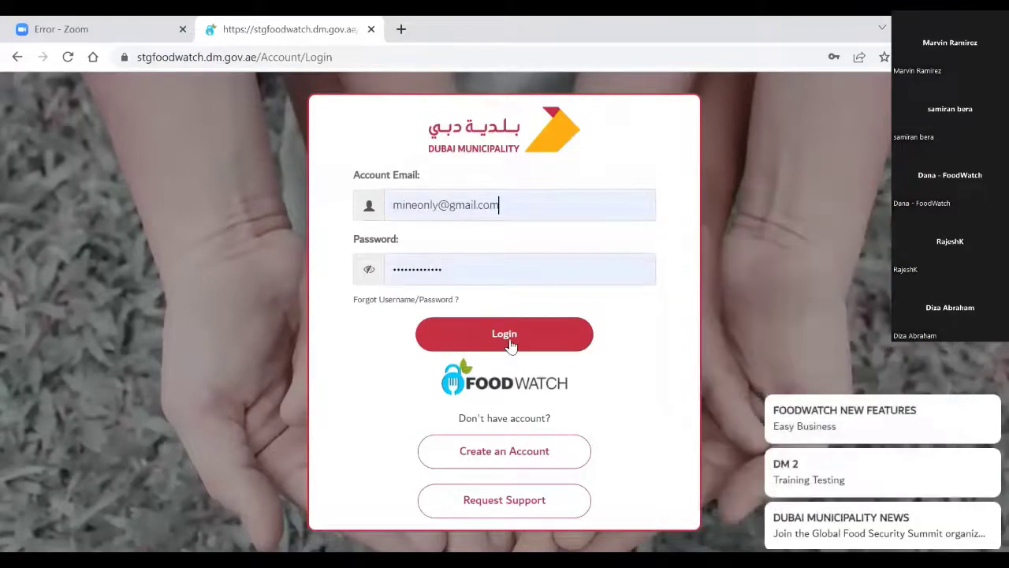
left_click(510, 341)
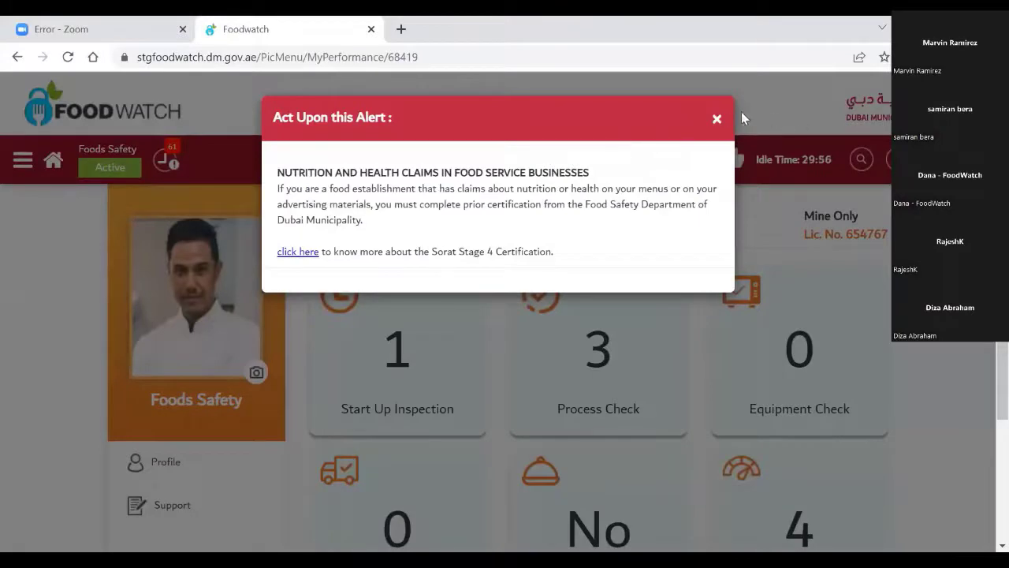
Step: Dismiss the nutrition-claims alert and go to Pending Actions from the side menu
left_click(717, 118)
left_click(26, 165)
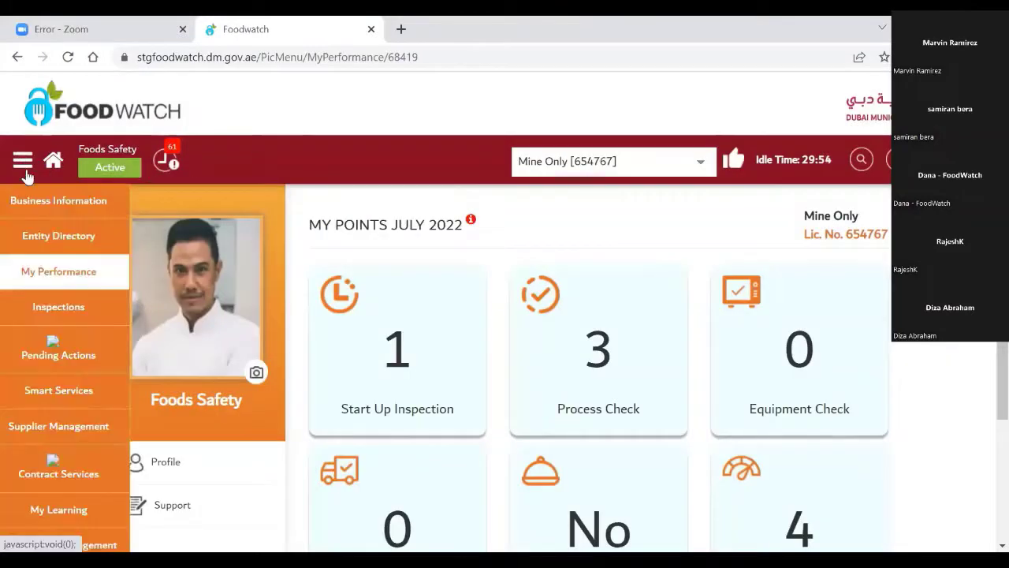
mouse_move(58, 305)
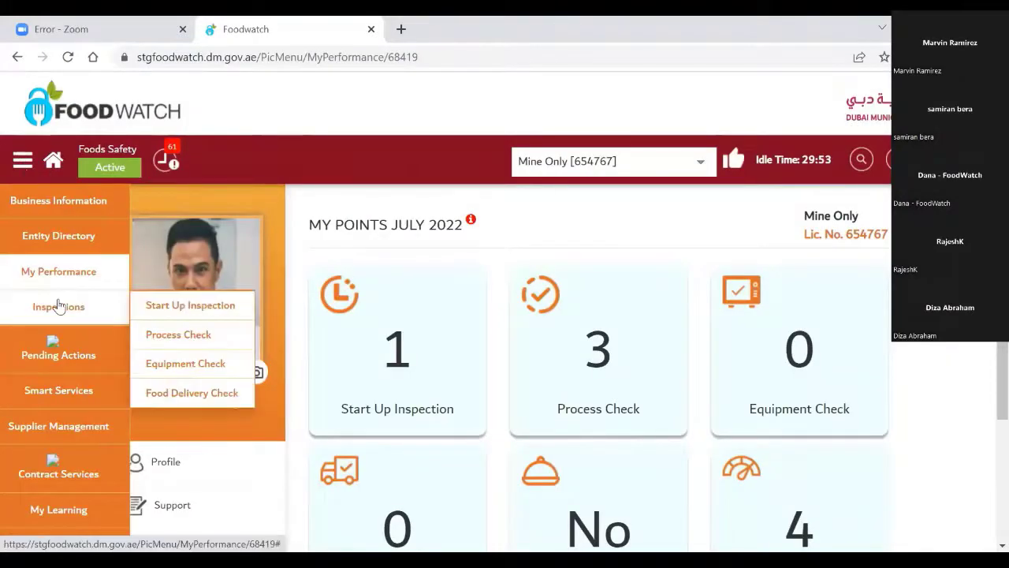
left_click(60, 355)
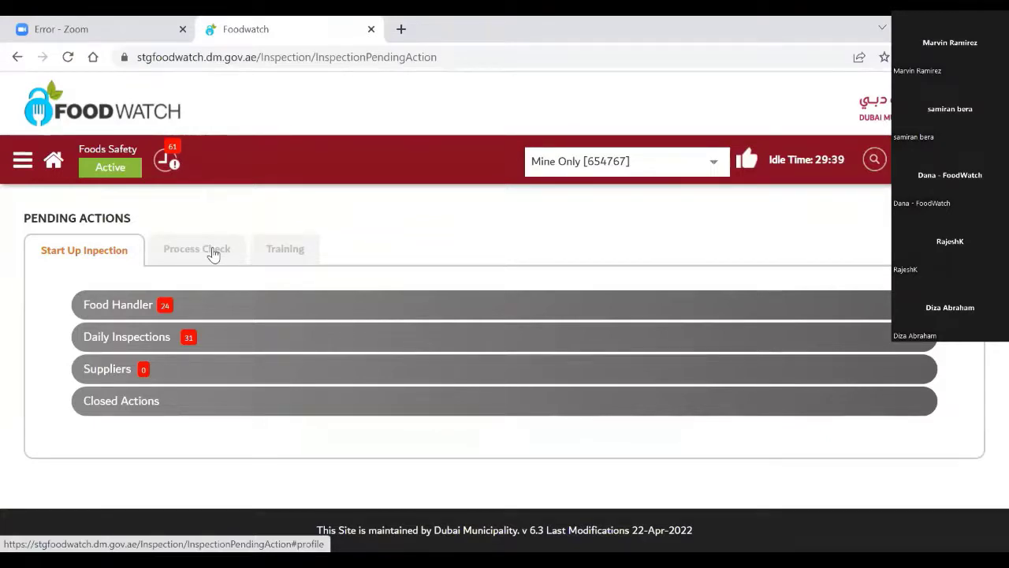
Step: List pending Process Check actions, toggle Defrosting - Ends as done, then undo it
left_click(213, 252)
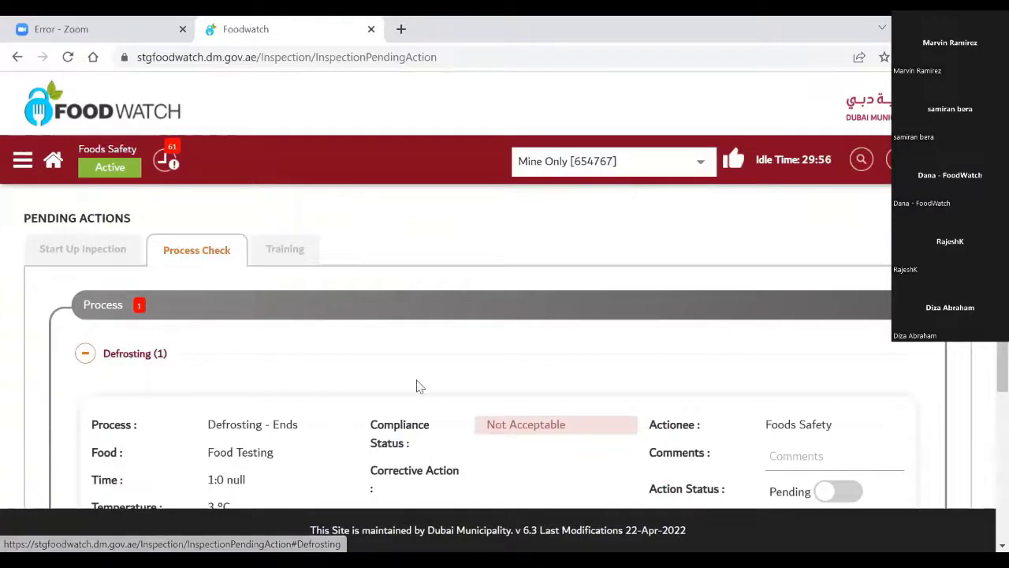
scroll(416, 382, "down", 3)
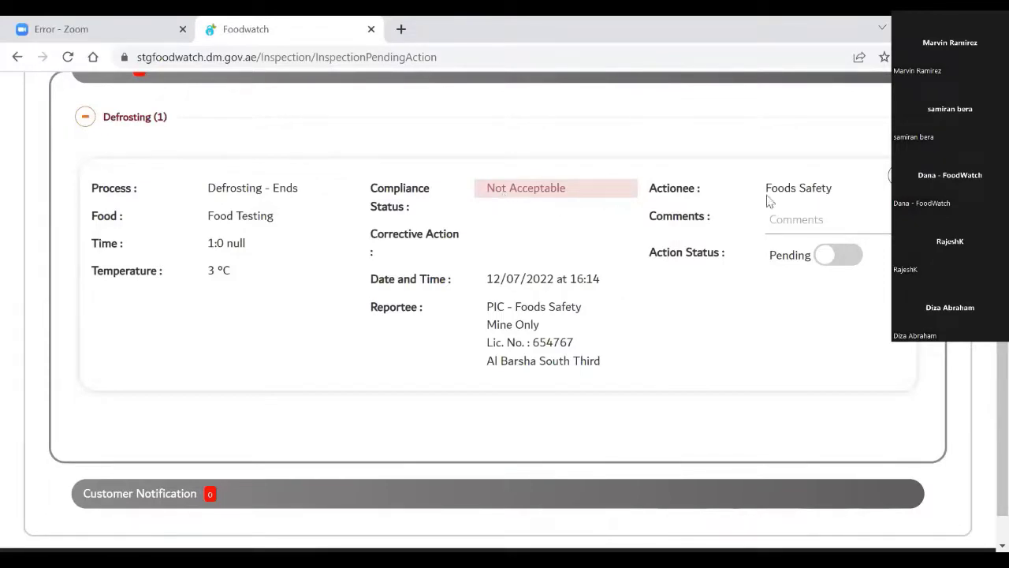
left_click(845, 262)
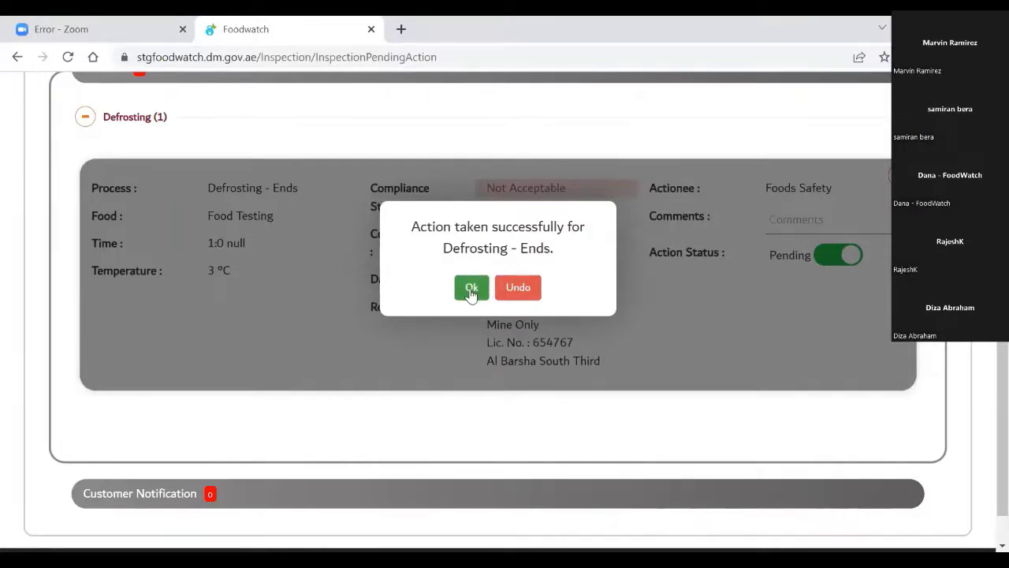
left_click(511, 288)
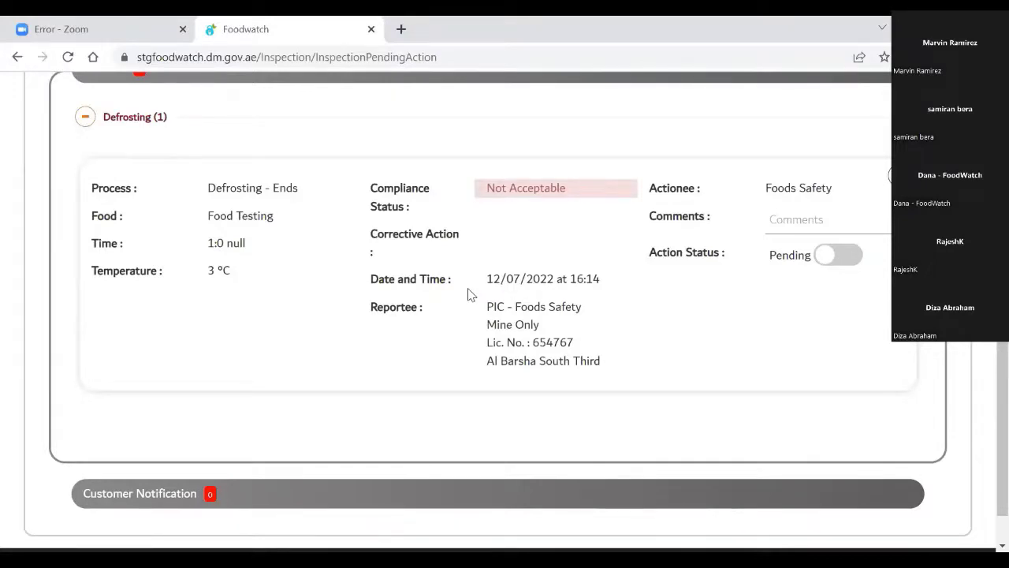
Step: Mark Defrosting - Ends as done with the comment 'Training done successfully' and confirm
left_click(778, 221)
type("A")
key("BackSpace")
key("BackSpace")
key("BackSpace")
key("BackSpace")
type("sful")
left_click(840, 255)
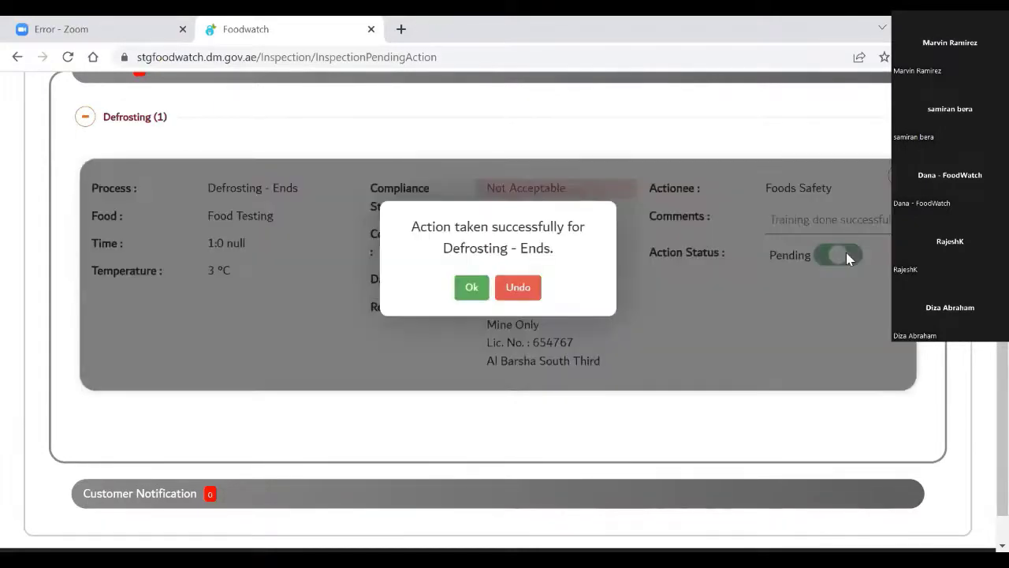
left_click(470, 288)
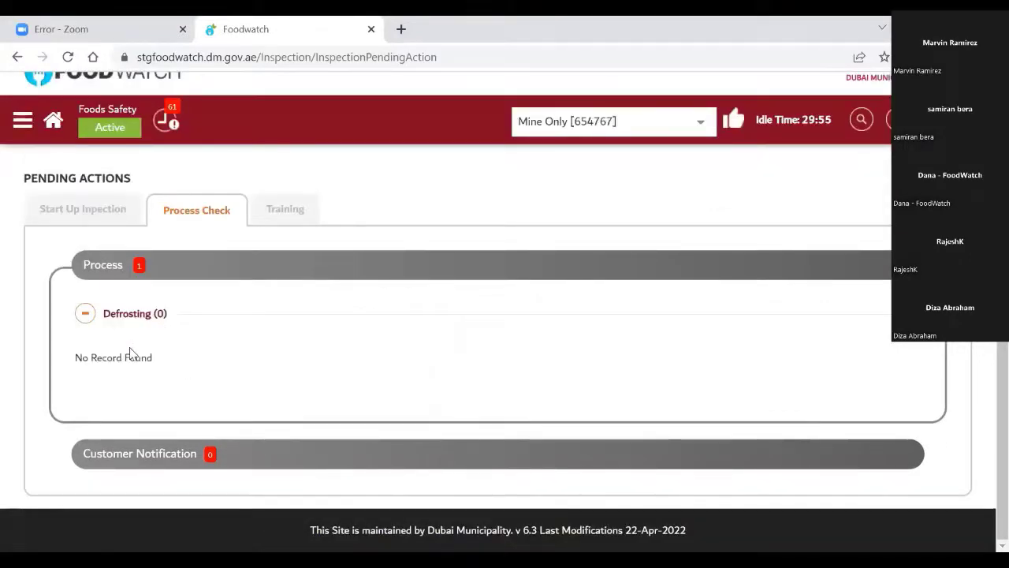
left_click(22, 120)
mouse_move(56, 266)
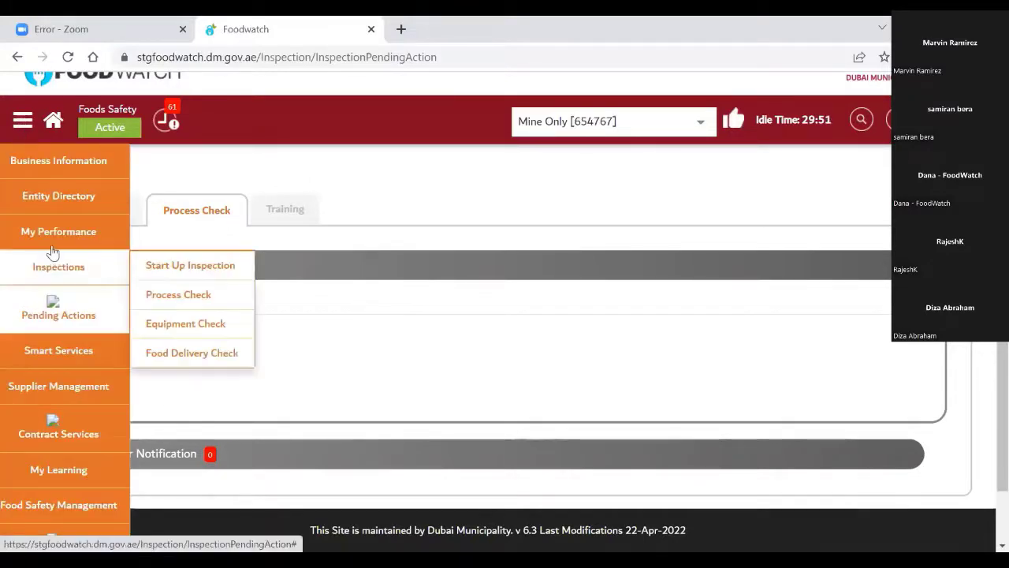
Step: Open the Process Check history report under Inspections
left_click(200, 292)
left_click(863, 211)
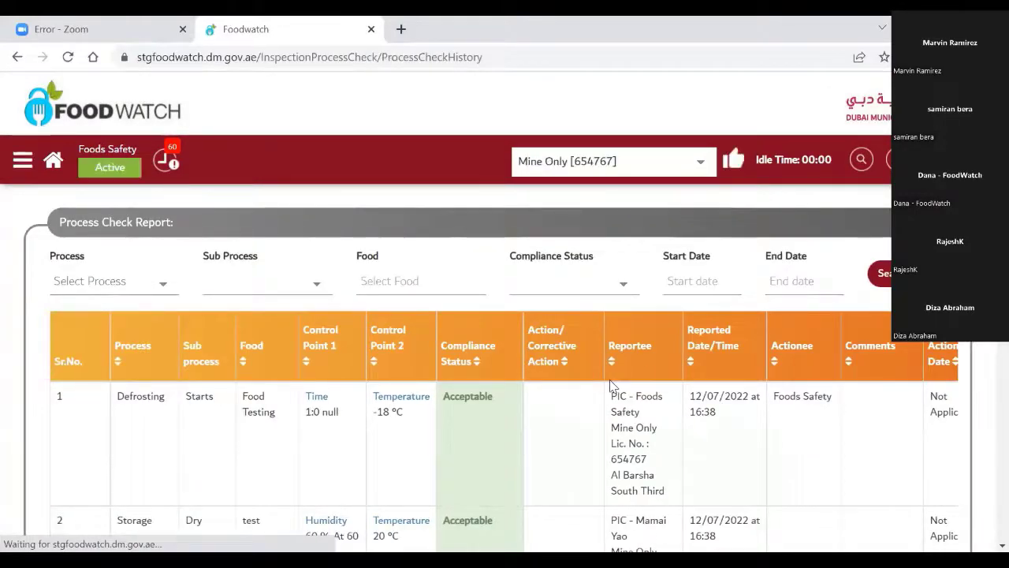
scroll(611, 386, "down", 1)
scroll(611, 386, "down", 3)
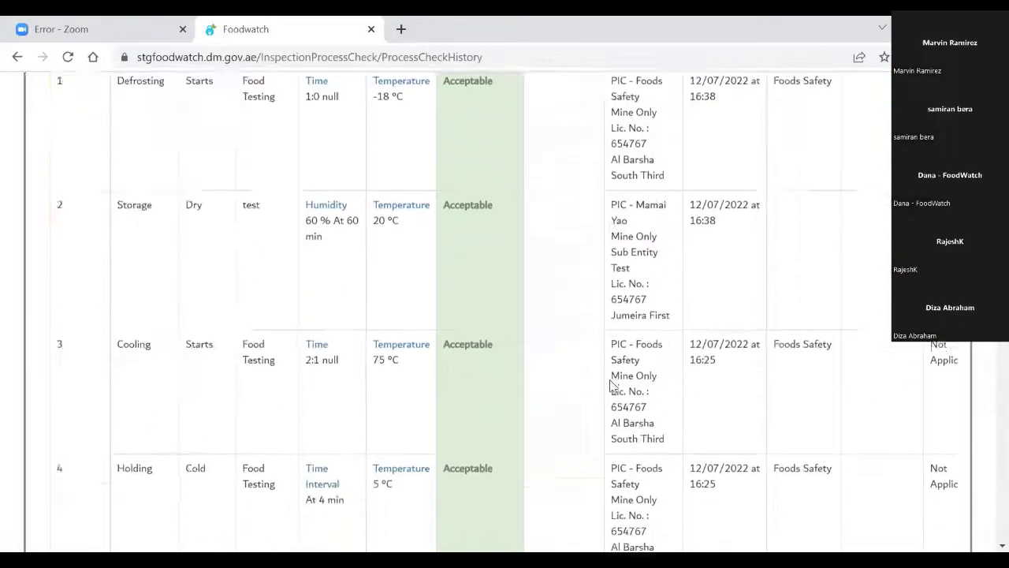
scroll(611, 387, "up", 3)
scroll(610, 387, "up", 1)
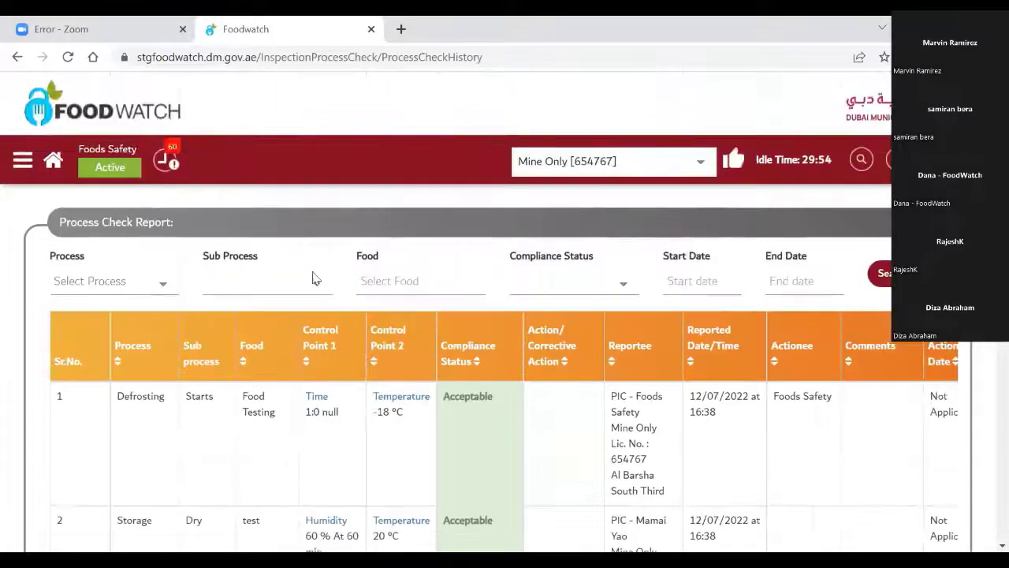
Step: Filter the report to Defrosting, sub process Ends, Not Acceptable compliance, and search
left_click(146, 283)
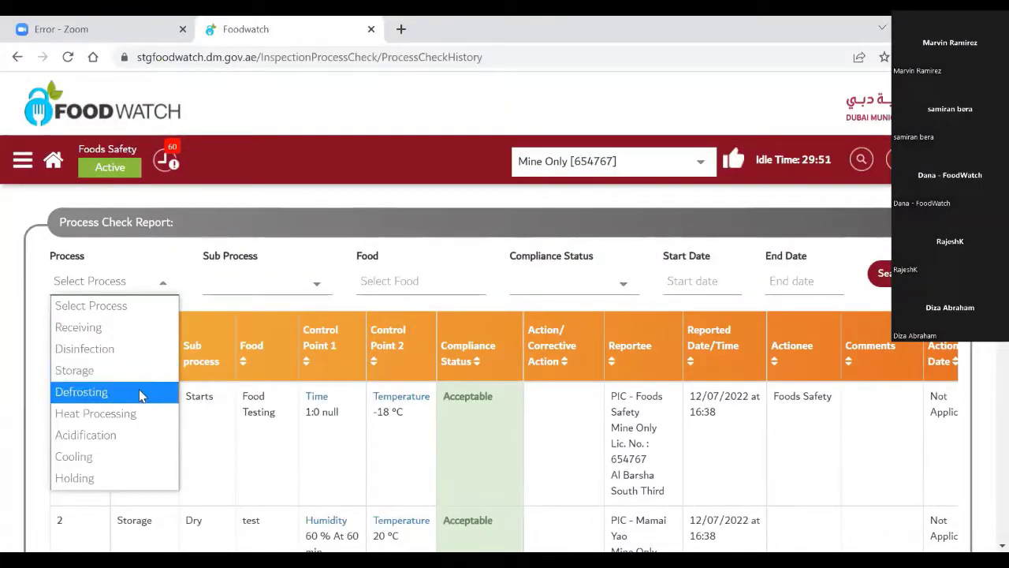
left_click(142, 395)
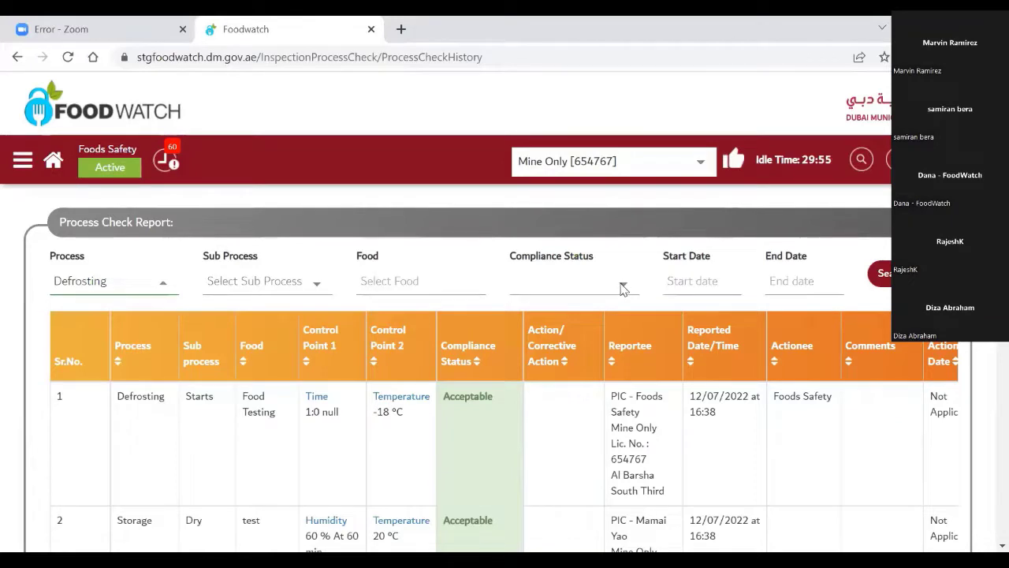
left_click(622, 288)
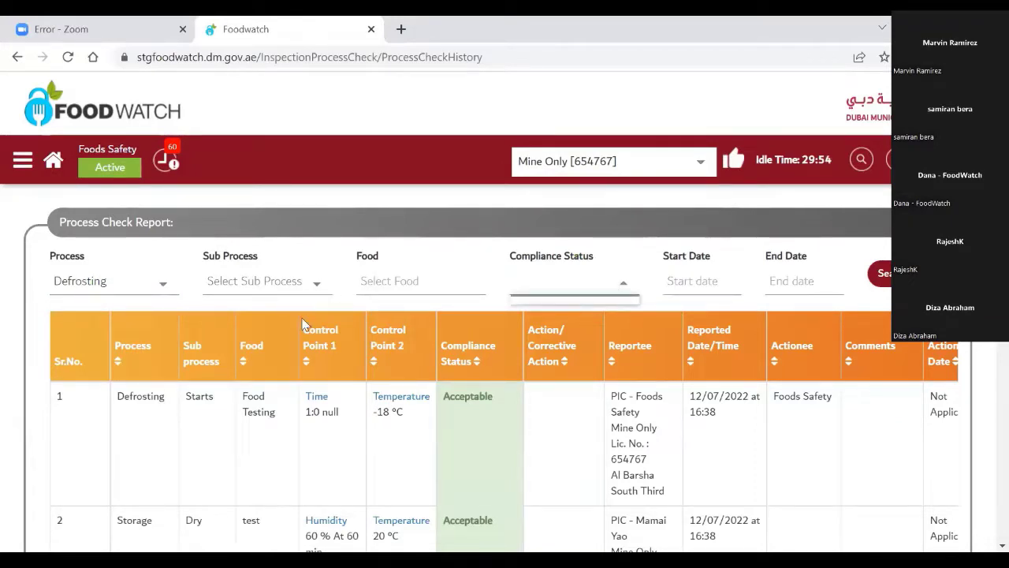
left_click(623, 284)
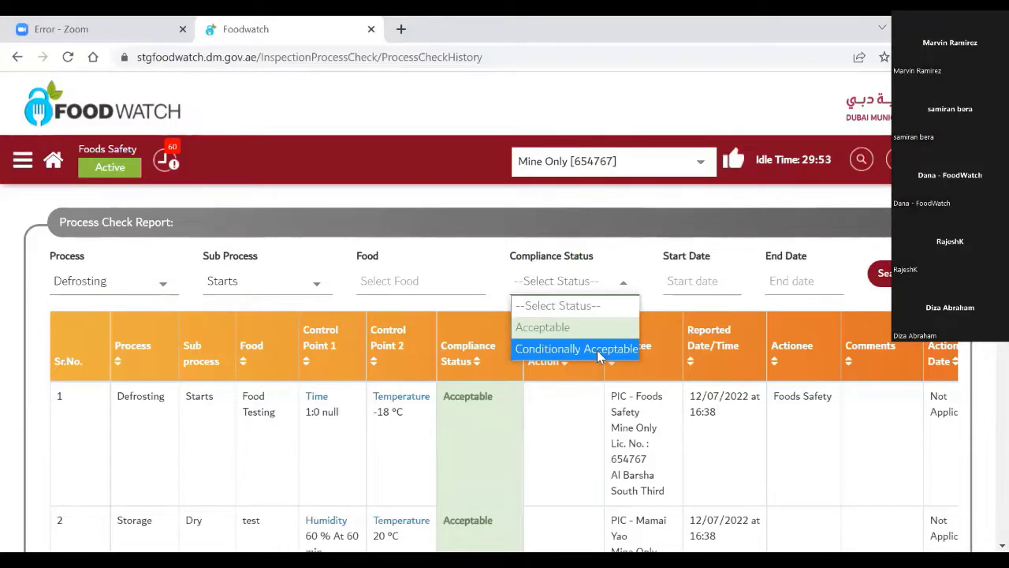
left_click(312, 286)
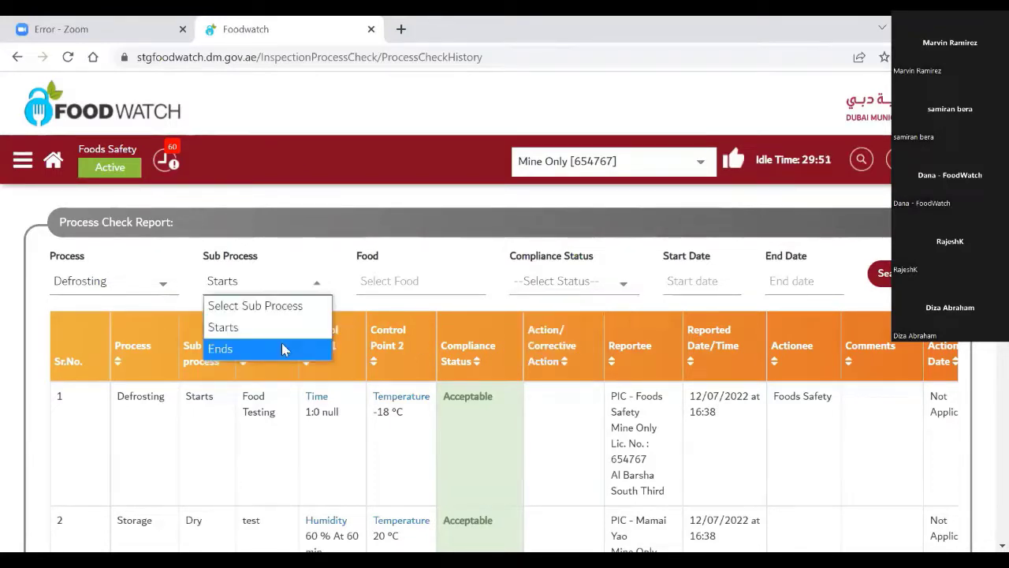
left_click(281, 344)
left_click(539, 282)
left_click(557, 370)
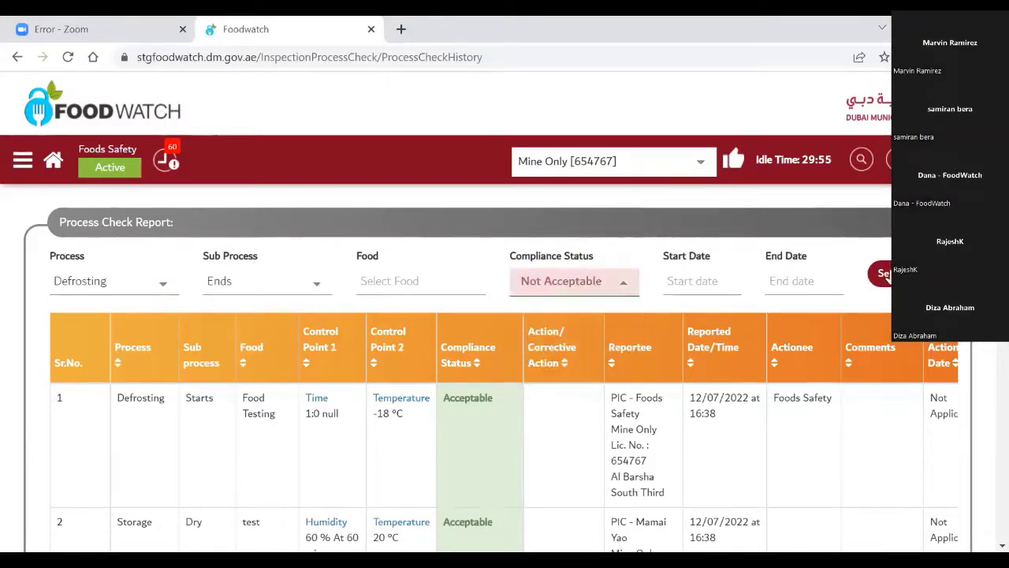
left_click(886, 275)
scroll(843, 319, "down", 1)
scroll(844, 319, "down", 1)
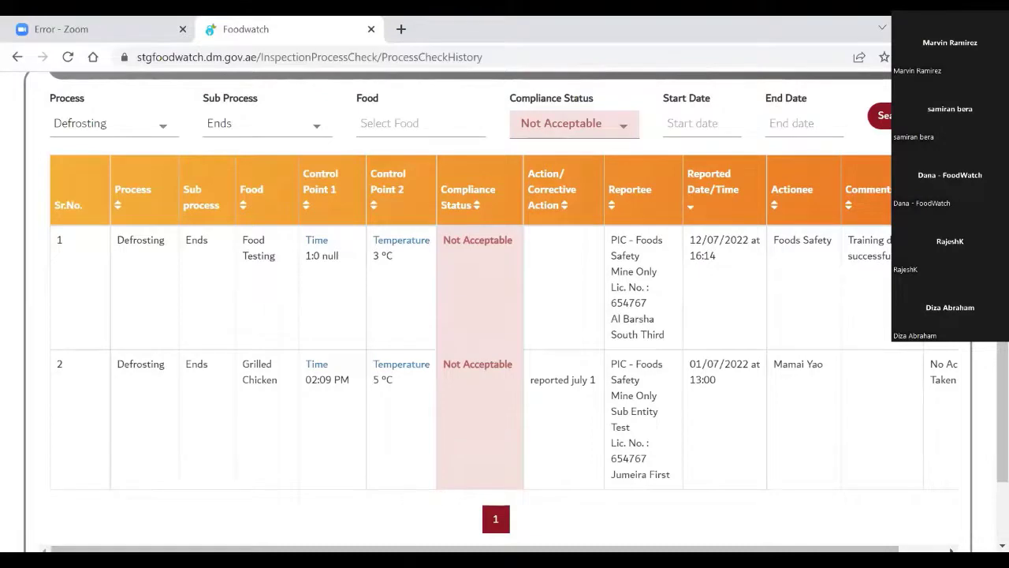
Step: Zoom the browser out to fit more report columns
left_click(991, 57)
left_click(886, 203)
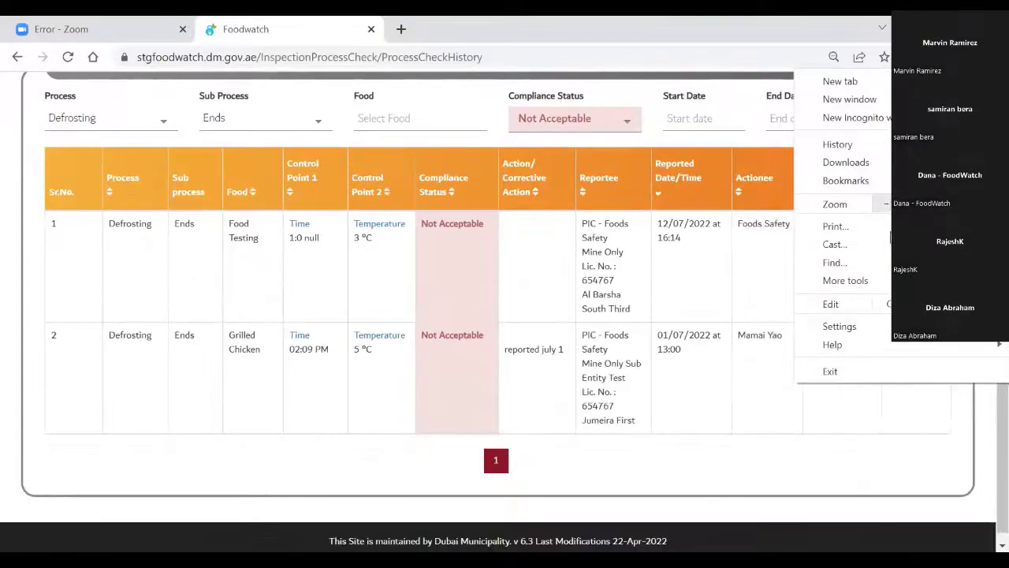
left_click(891, 451)
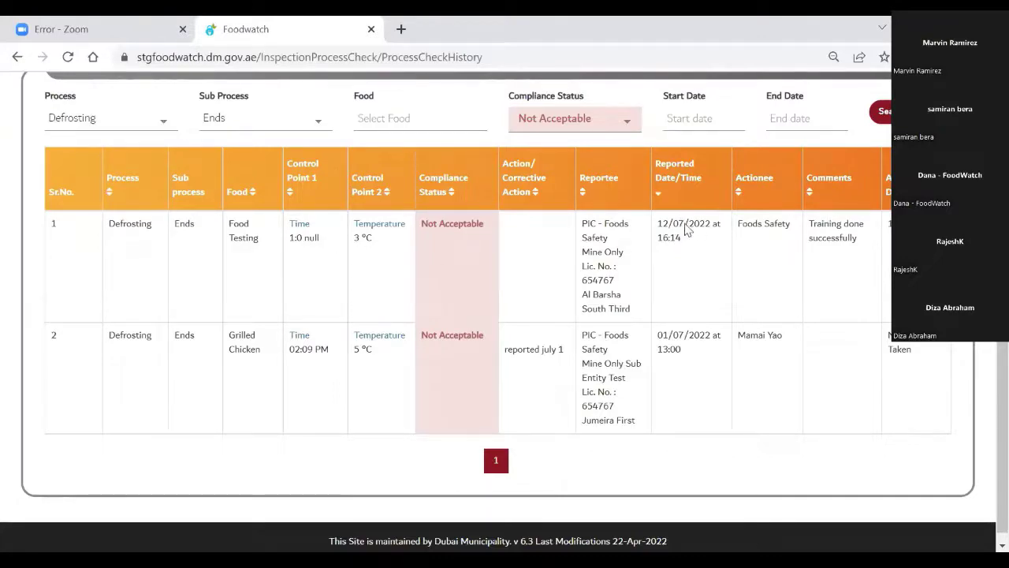
Step: Review the filtered report rows, then start a fresh browser tab
scroll(823, 208, "up", 2)
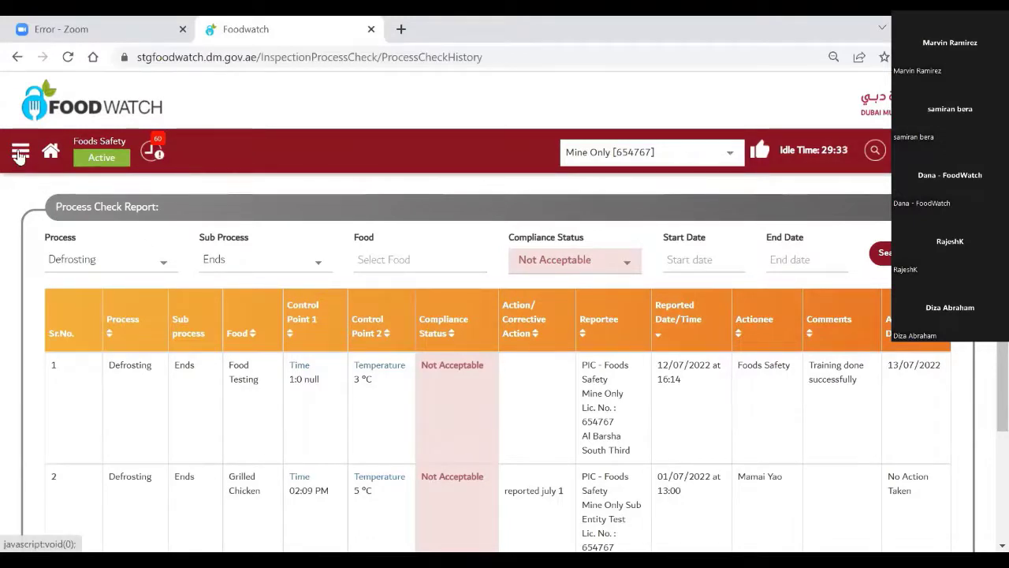
left_click(21, 154)
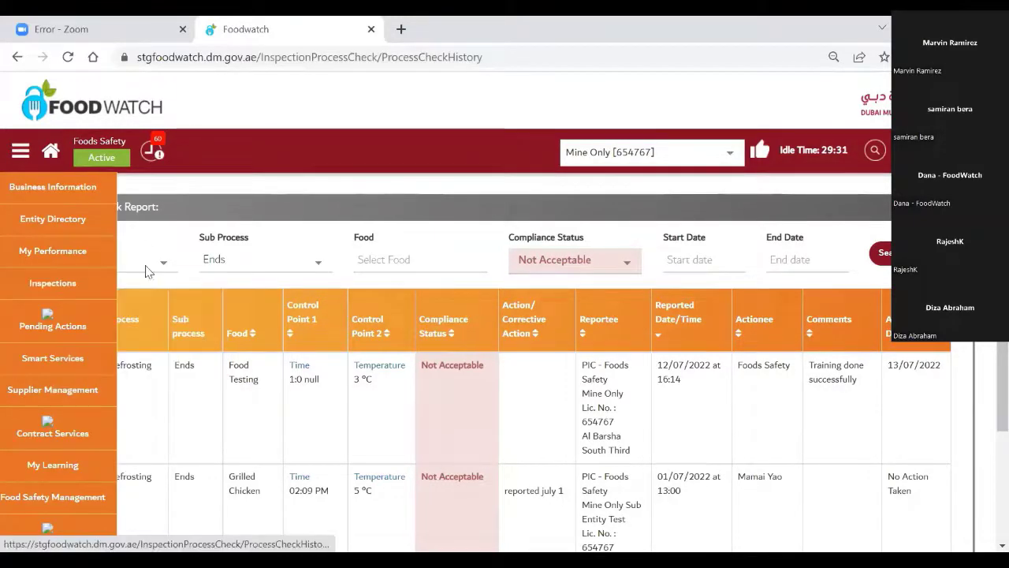
mouse_move(70, 289)
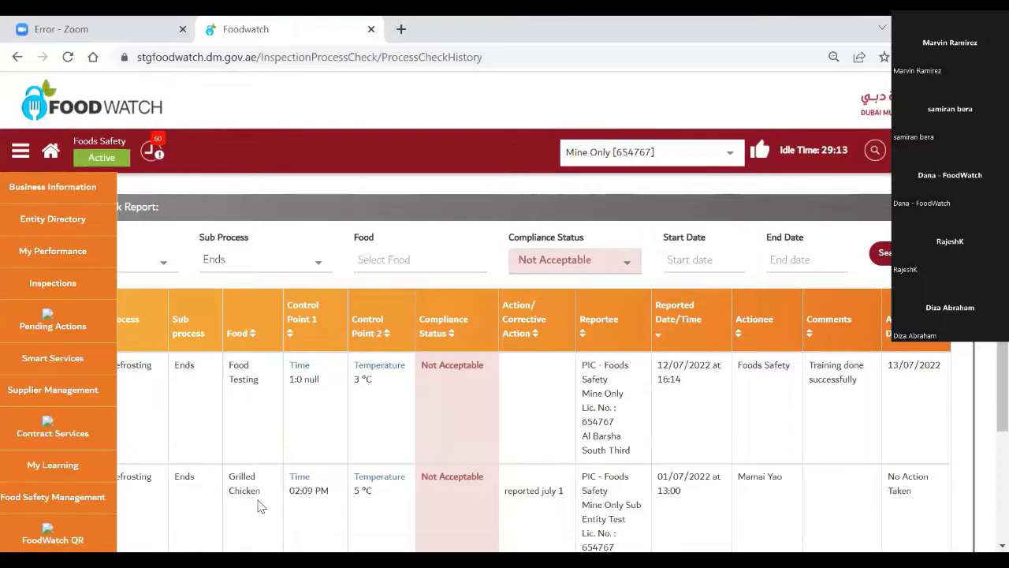
left_click(400, 30)
Step: Sign in to live FoodWatch as the business user, dismiss the permit alert, close staging
left_click(96, 88)
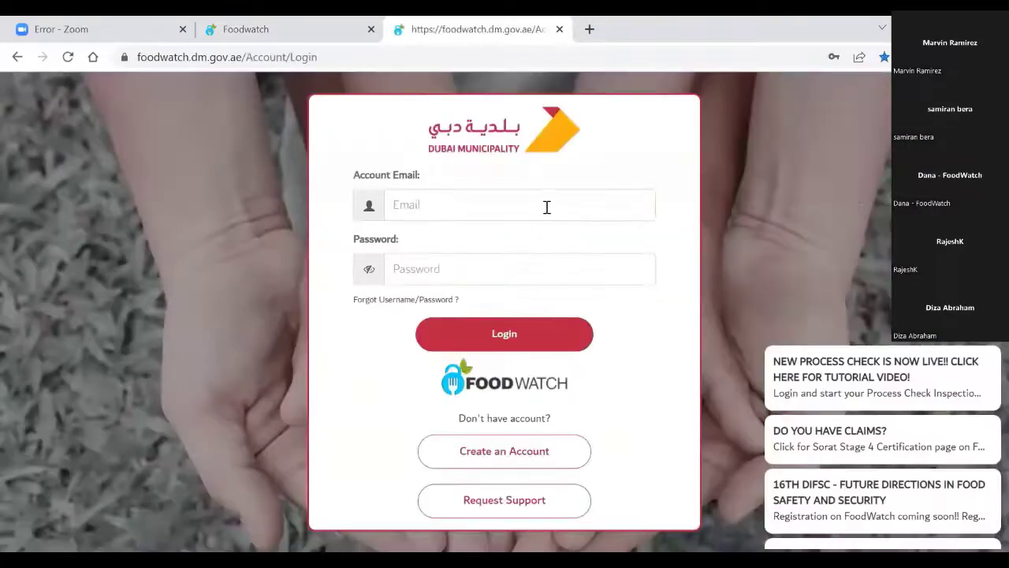
left_click(546, 207)
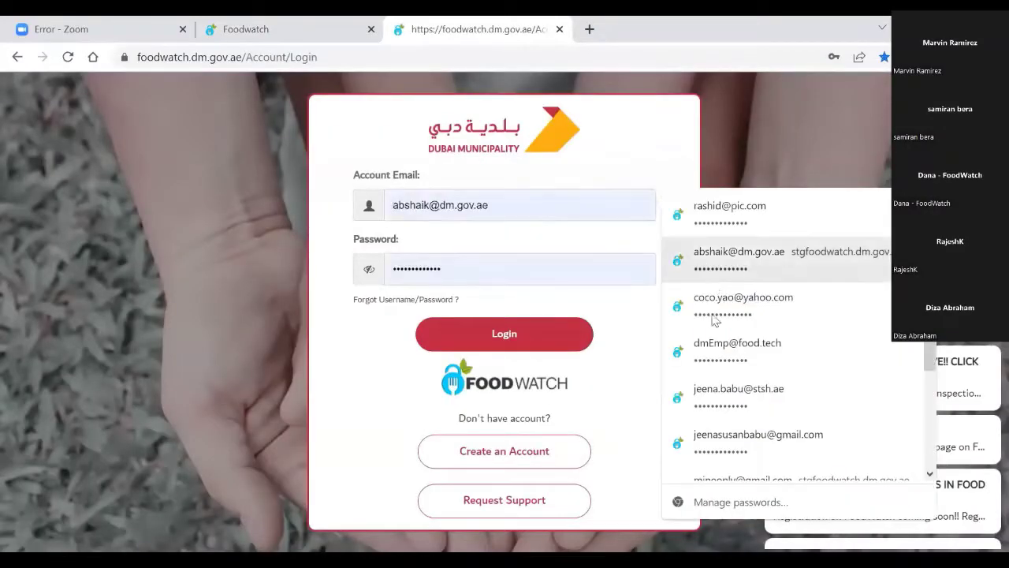
left_click(744, 440)
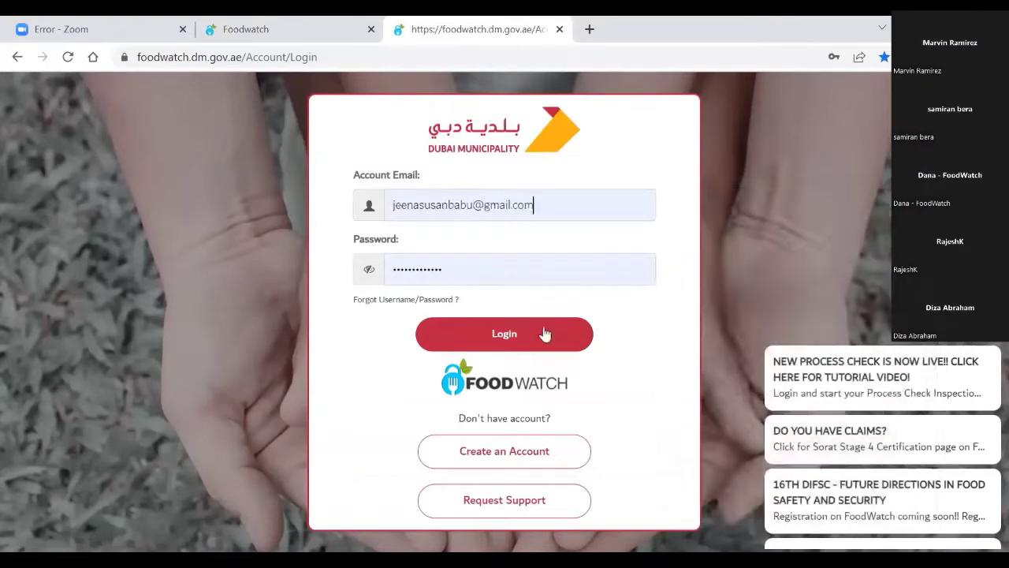
left_click(536, 332)
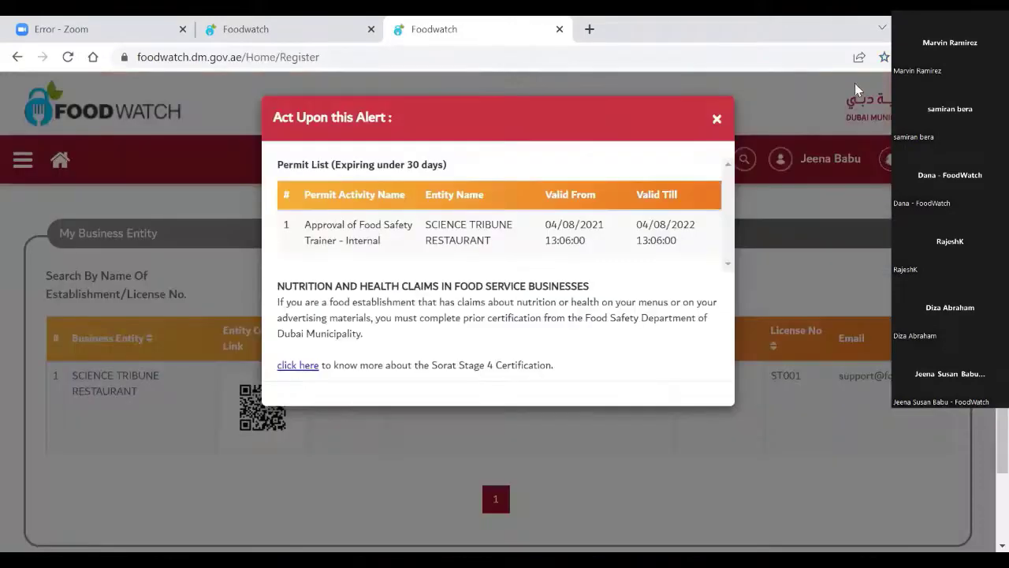
left_click(716, 120)
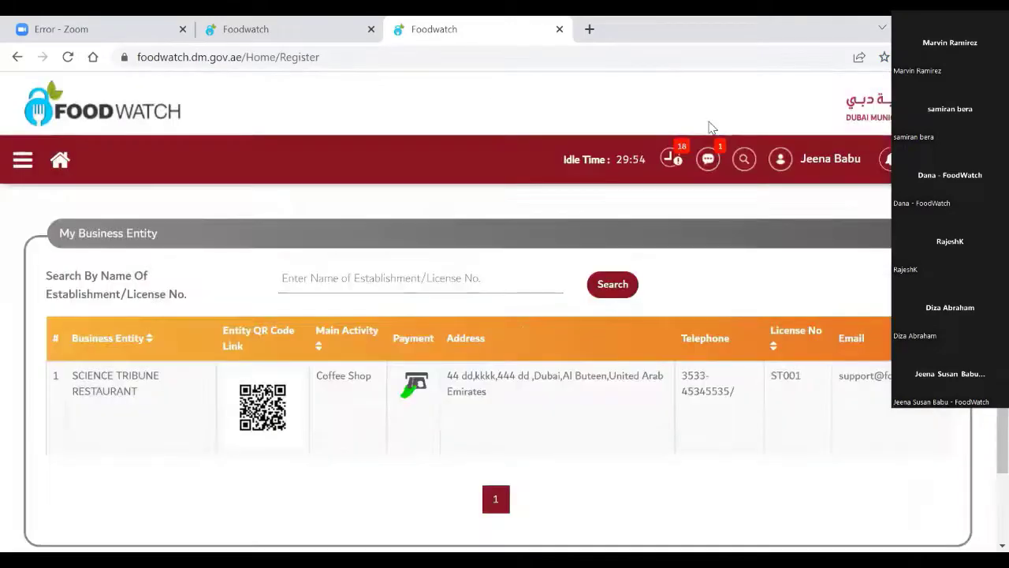
left_click(371, 29)
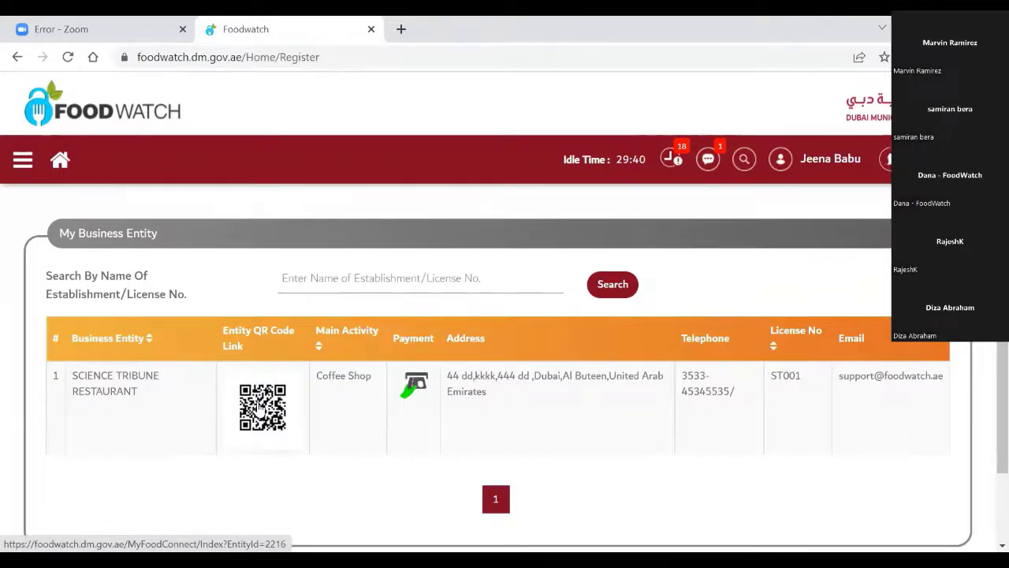
Step: Open Start Up & Equipment Check inspection for SCIENCE TRIBUNE RESTAURANT
left_click(18, 164)
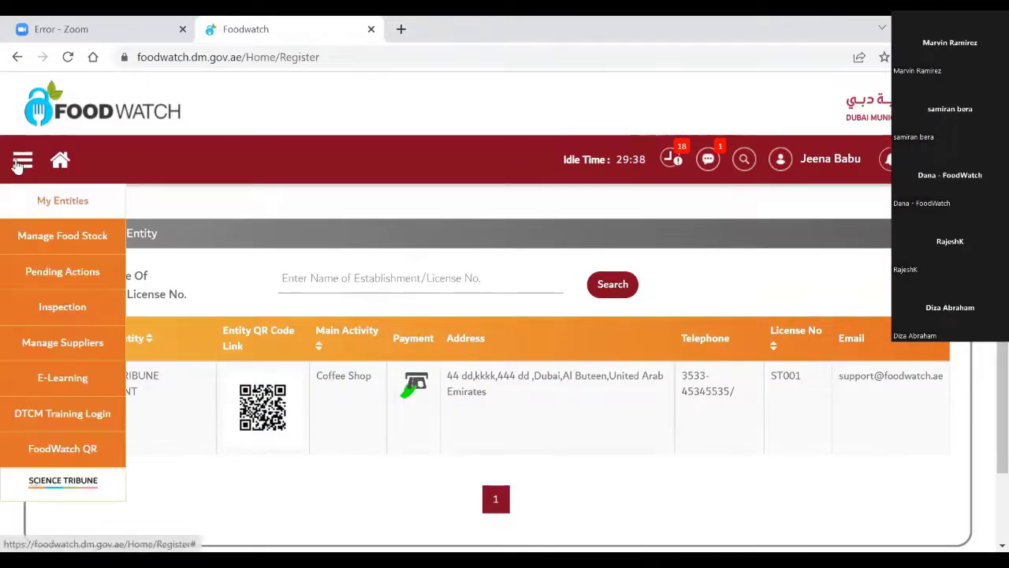
mouse_move(67, 308)
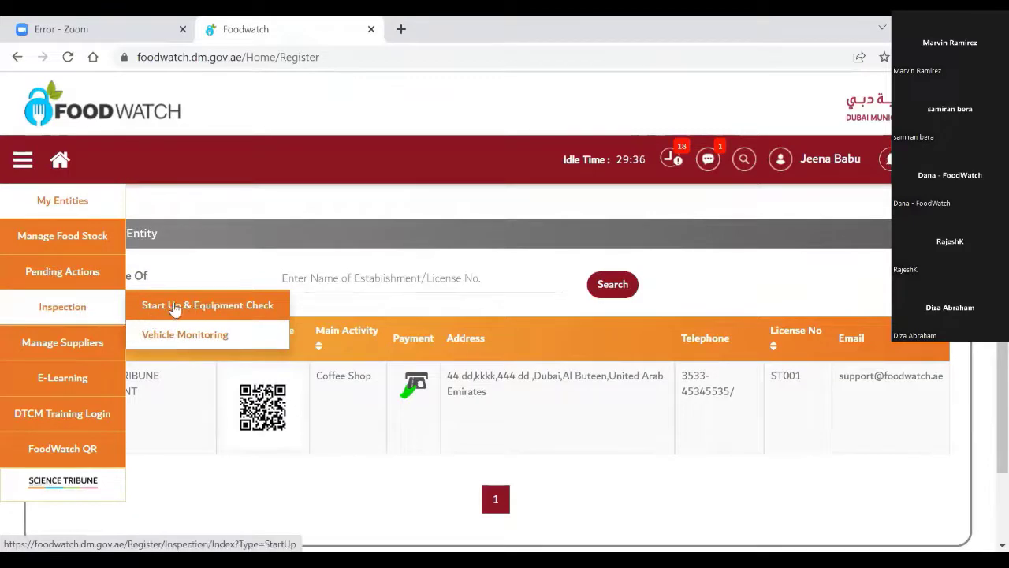
left_click(215, 312)
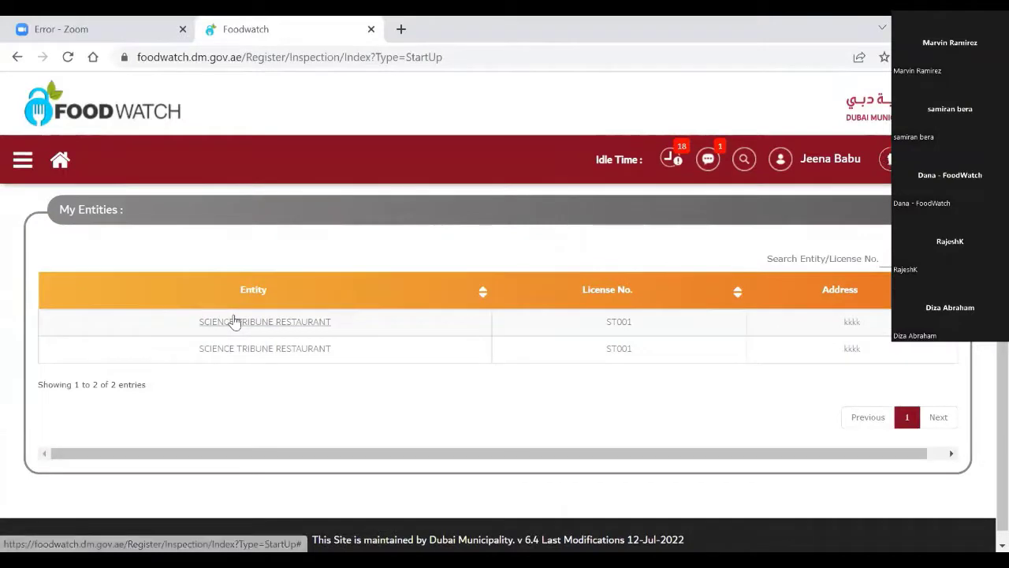
left_click(232, 322)
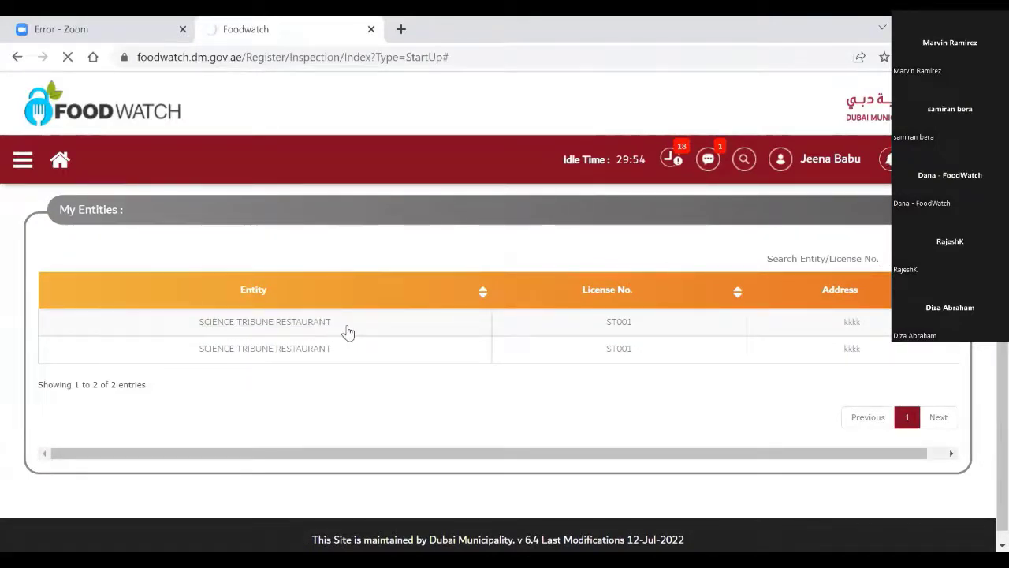
scroll(367, 304, "down", 2)
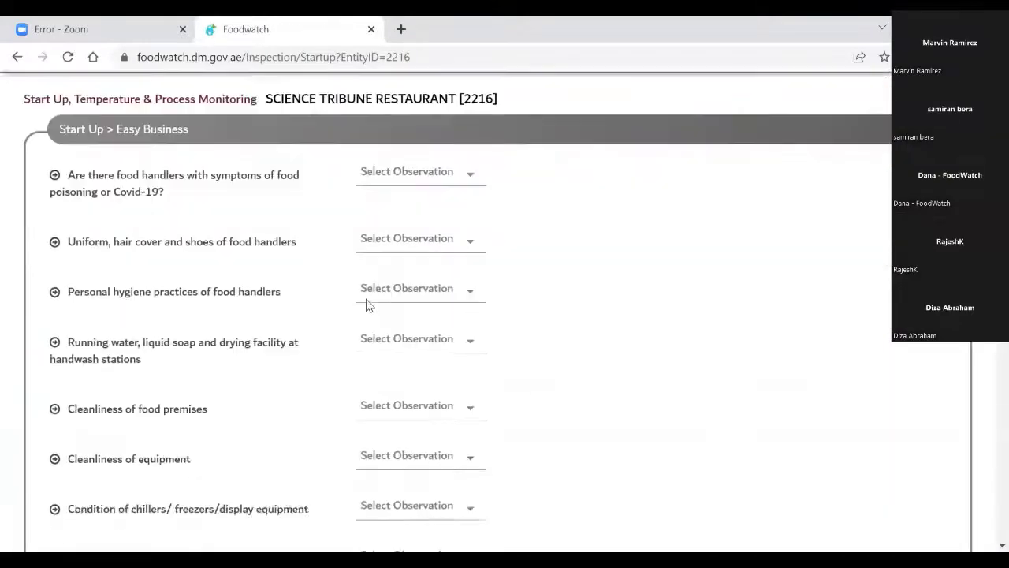
scroll(367, 304, "down", 6)
scroll(370, 327, "up", 9)
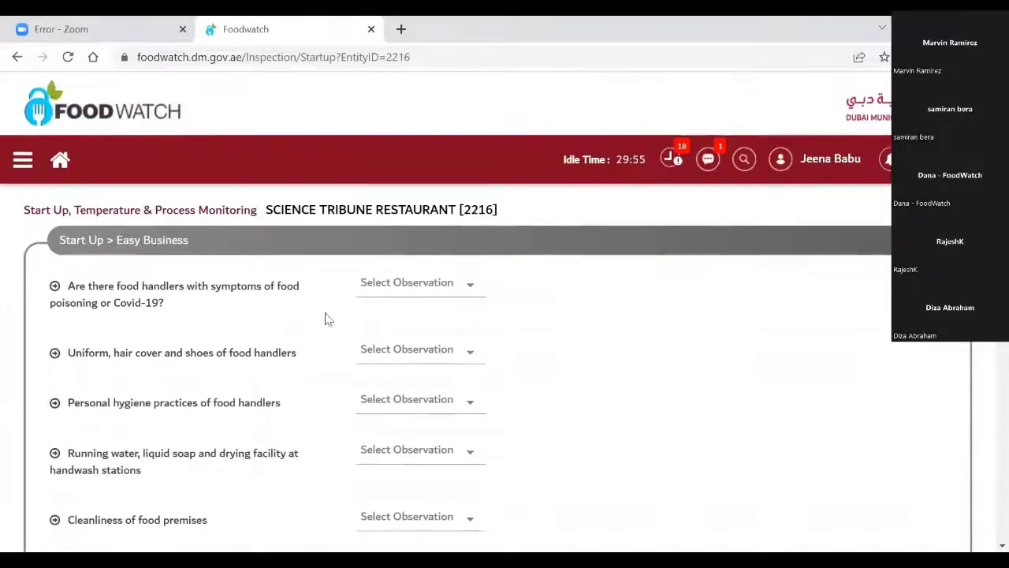
Step: Return to My Entities and open the restaurant's QR code public page
left_click(22, 160)
mouse_move(45, 203)
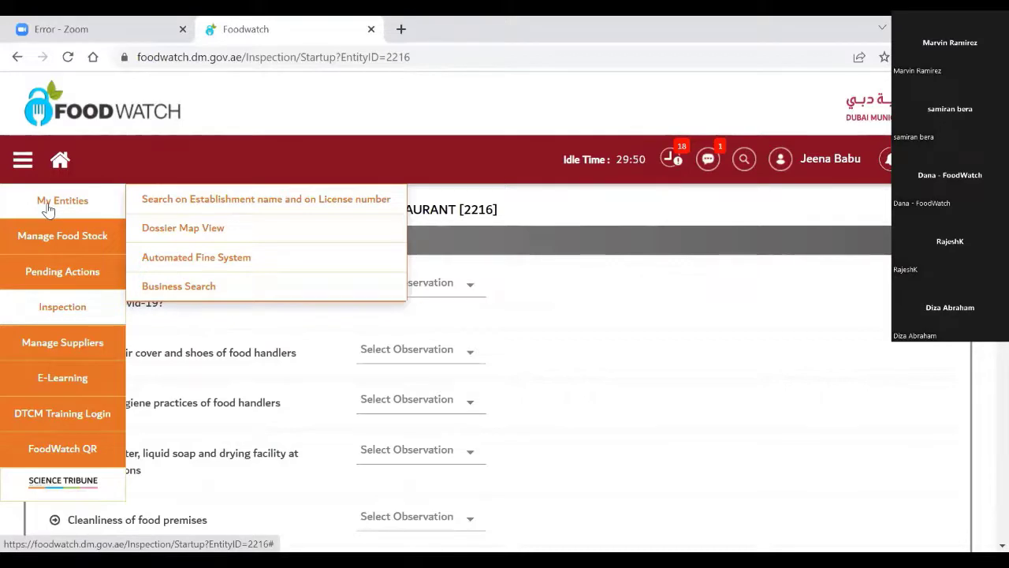
left_click(48, 207)
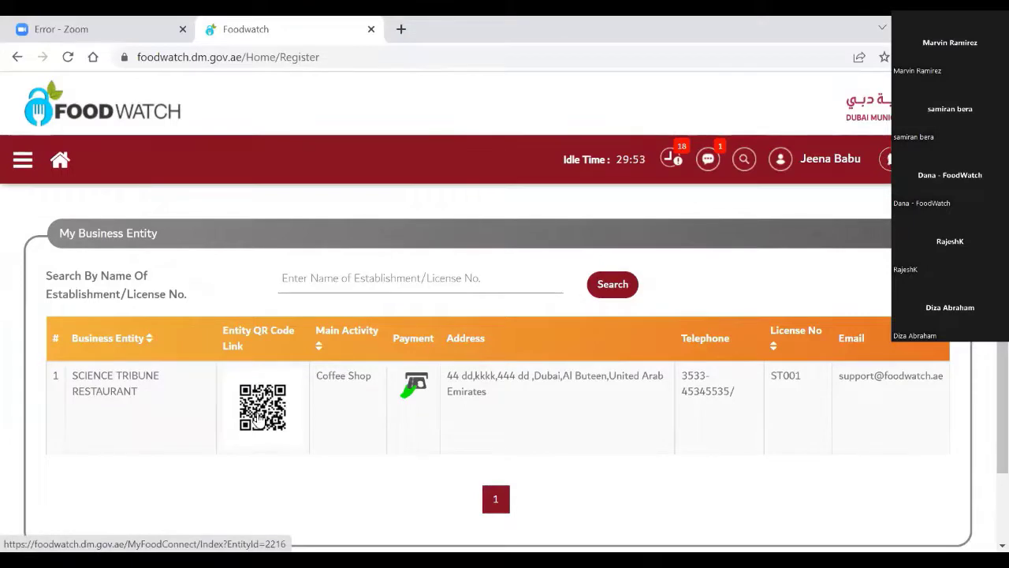
left_click(260, 417)
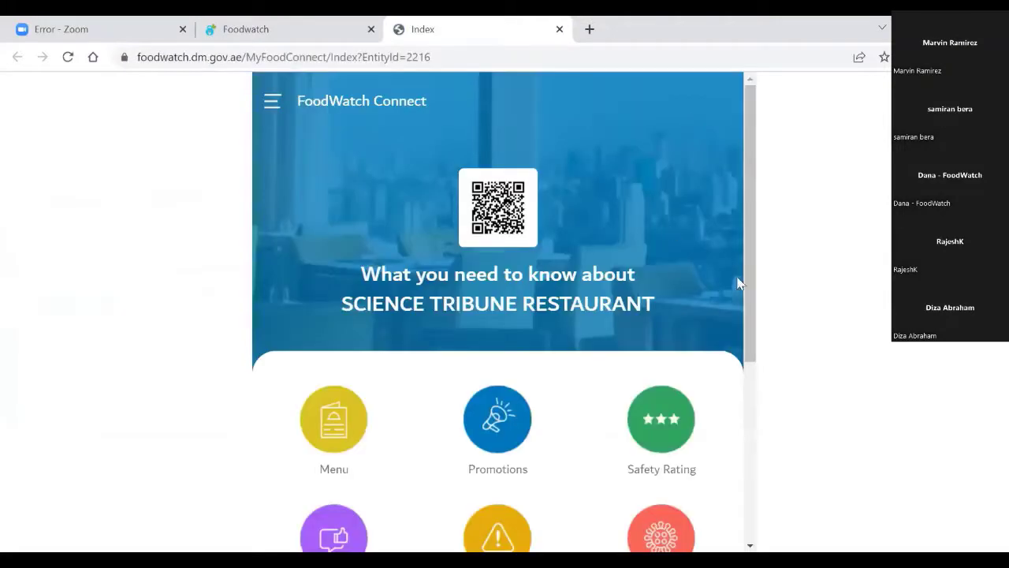
Step: Zoom the page out three levels, view the restaurant's Process Check page, then return to My Entities
left_click(995, 56)
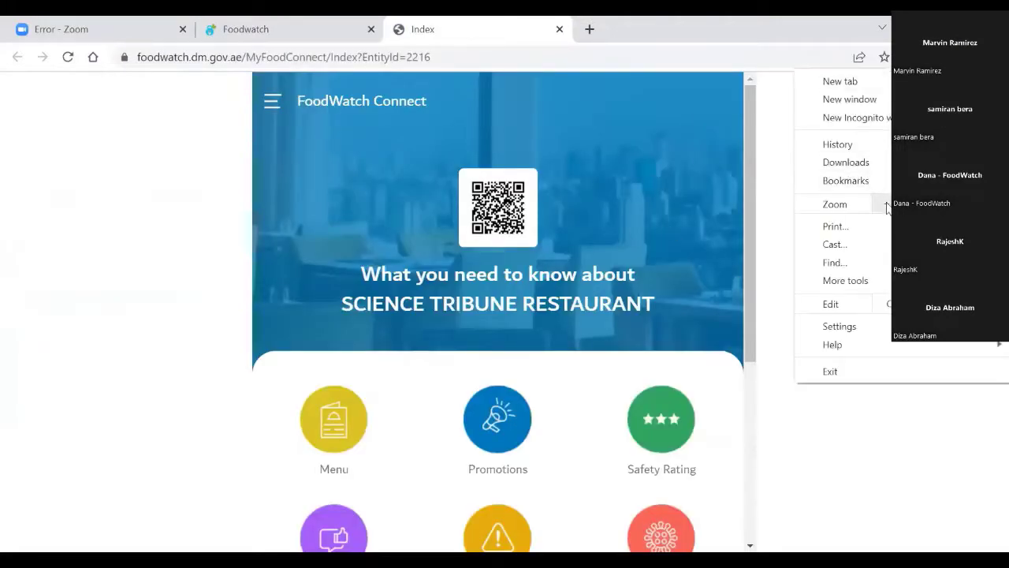
left_click(885, 204)
left_click(885, 204)
left_click(885, 204)
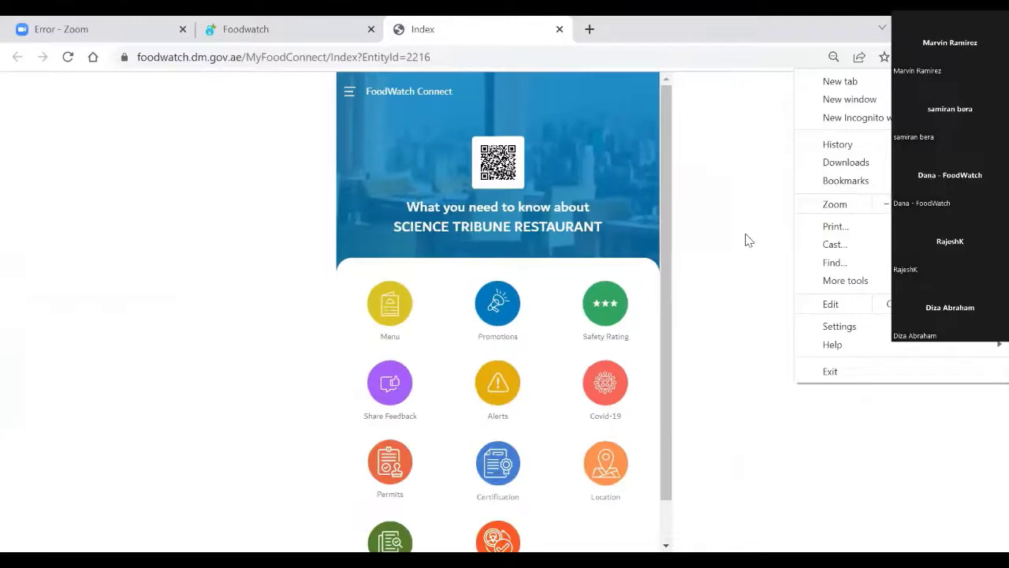
scroll(668, 410, "down", 2)
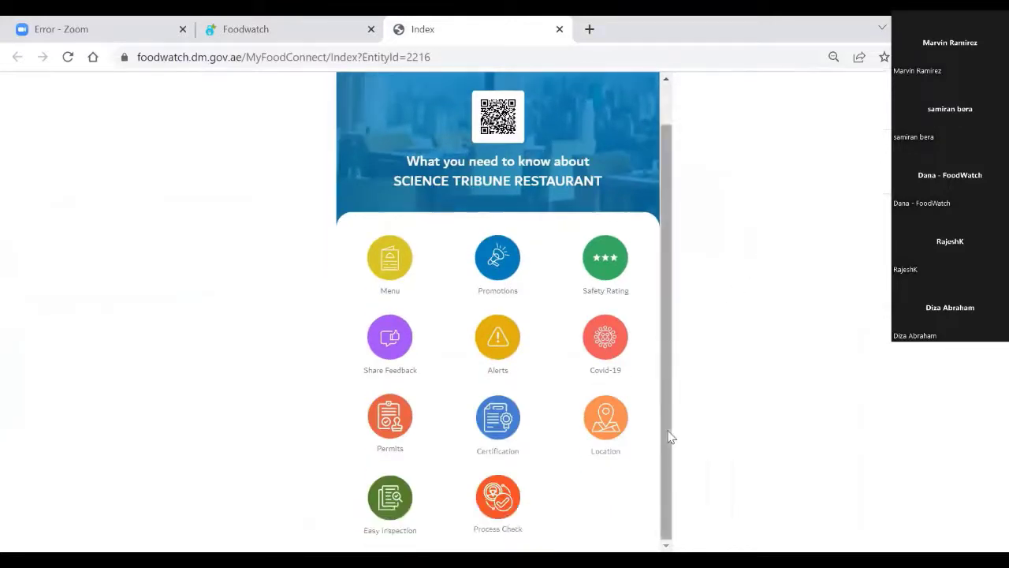
left_click(493, 485)
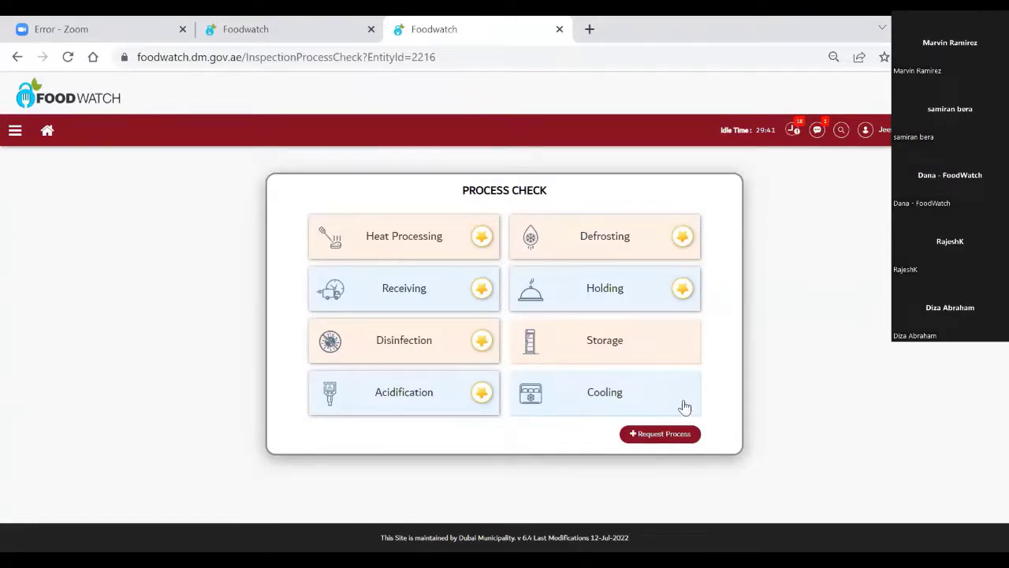
left_click(14, 132)
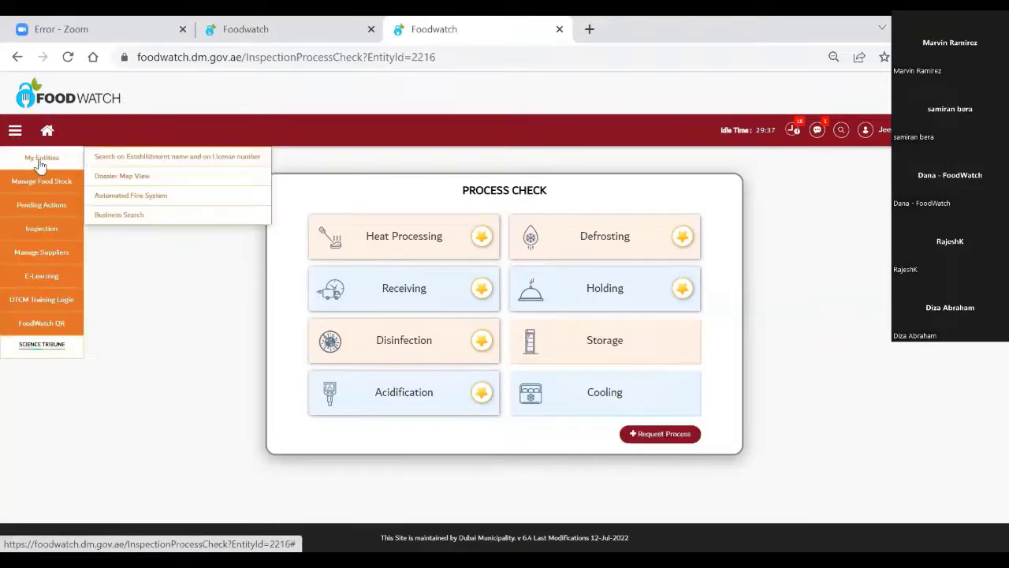
left_click(41, 159)
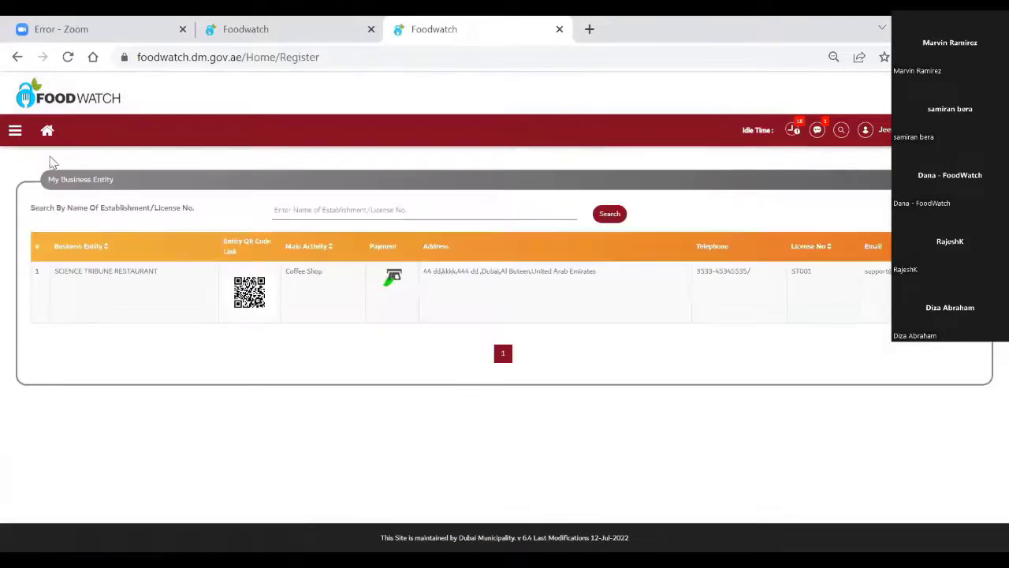
Step: Open SCIENCE TRIBUNE RESTAURANT's entity details and expand Food Safety Management
left_click(99, 272)
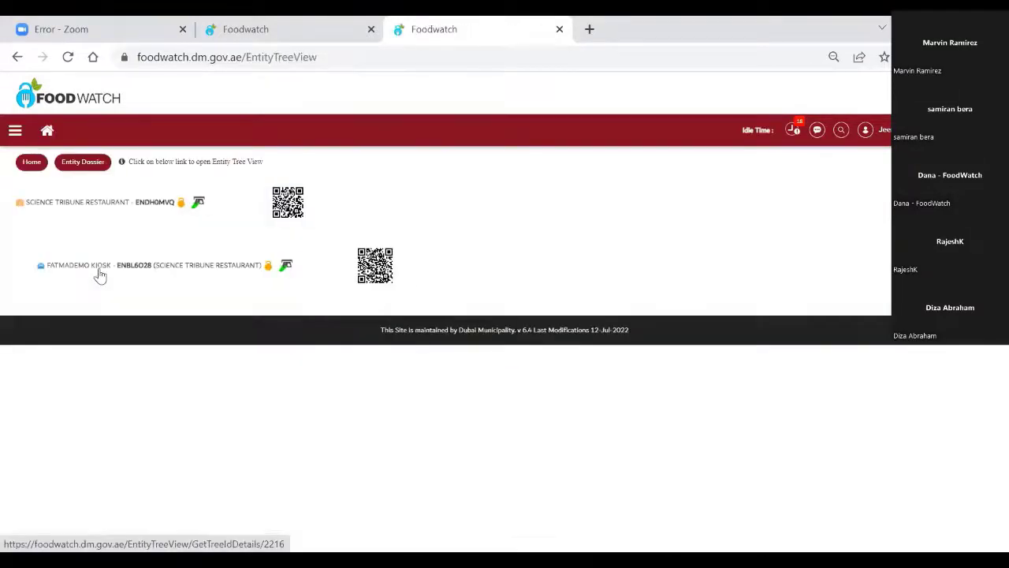
left_click(101, 202)
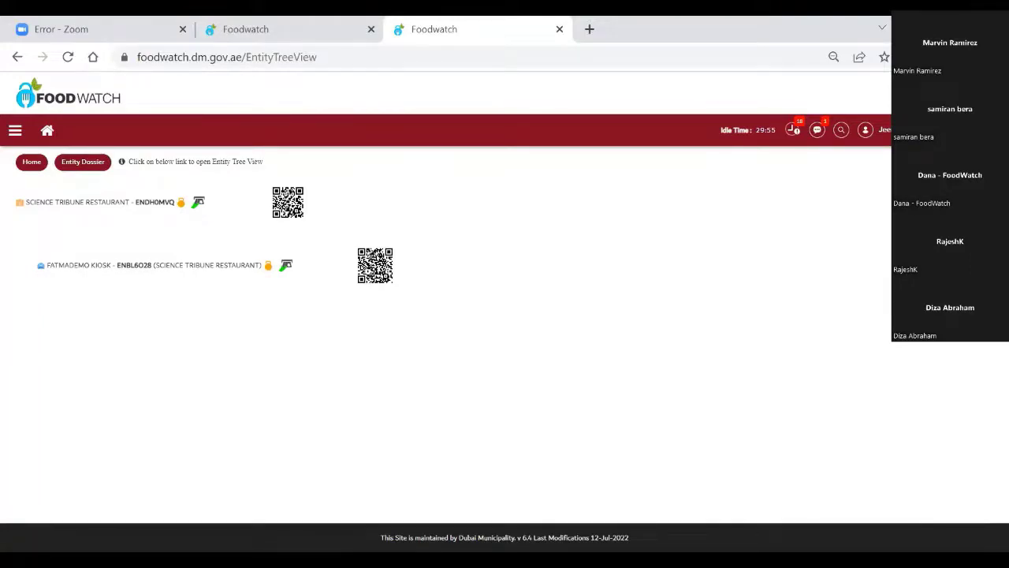
scroll(139, 429, "down", 10)
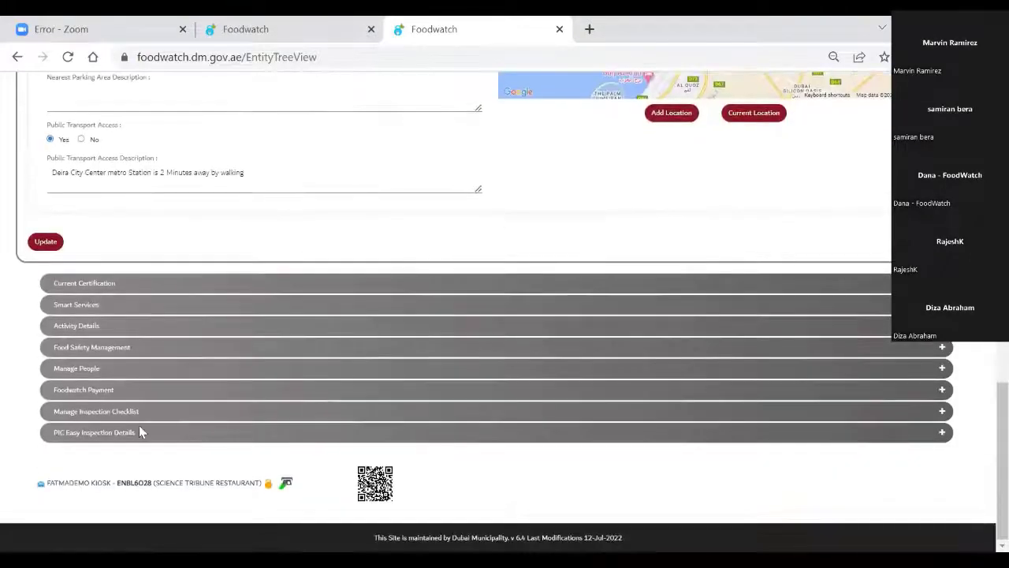
left_click(99, 389)
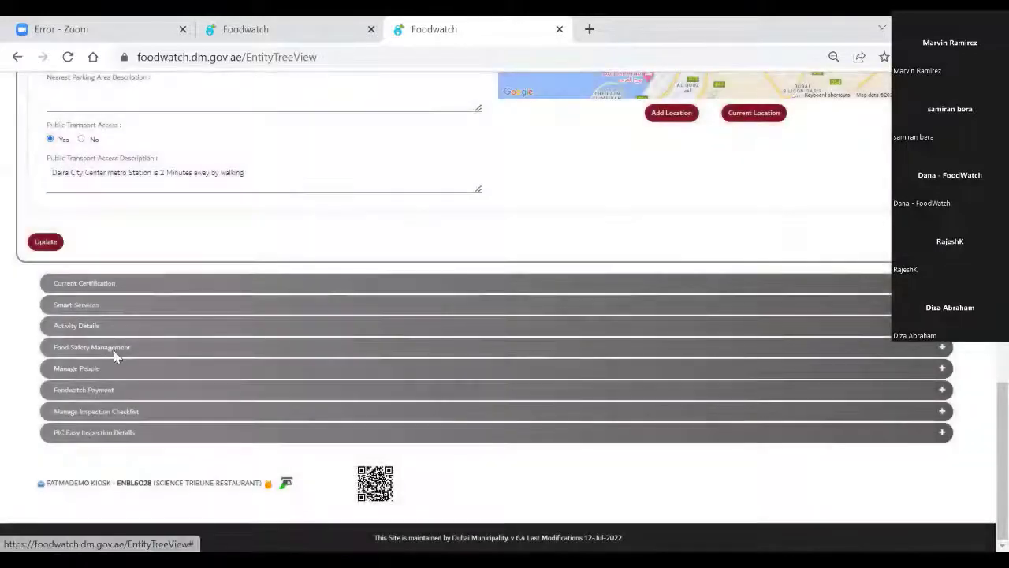
Step: Enlarge the page, expand Process Check Status, and open View Process Inspection History
left_click(114, 350)
left_click(995, 57)
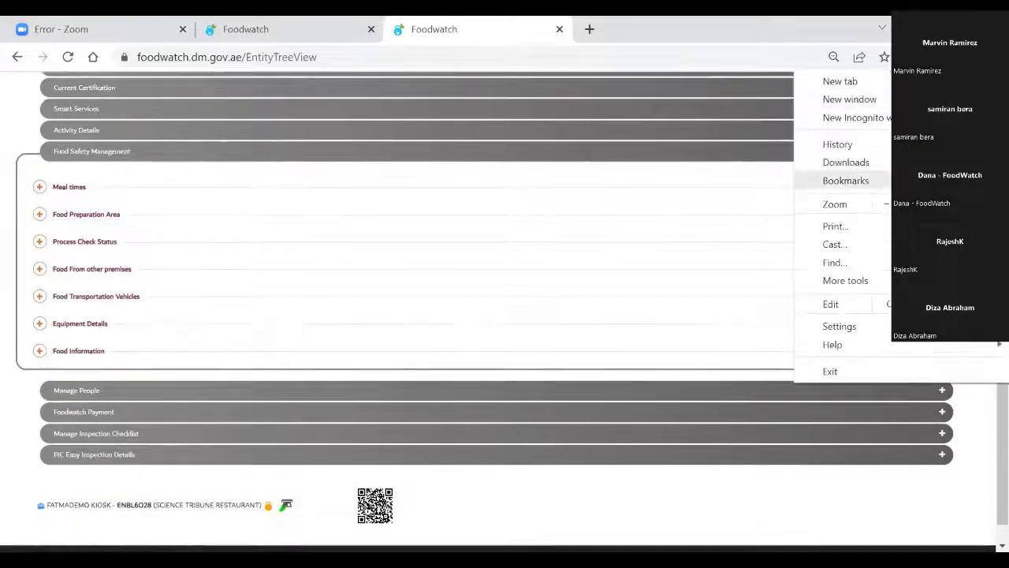
key("ctrl+plus")
key("ctrl+plus")
key("ctrl+plus")
key("ctrl+plus")
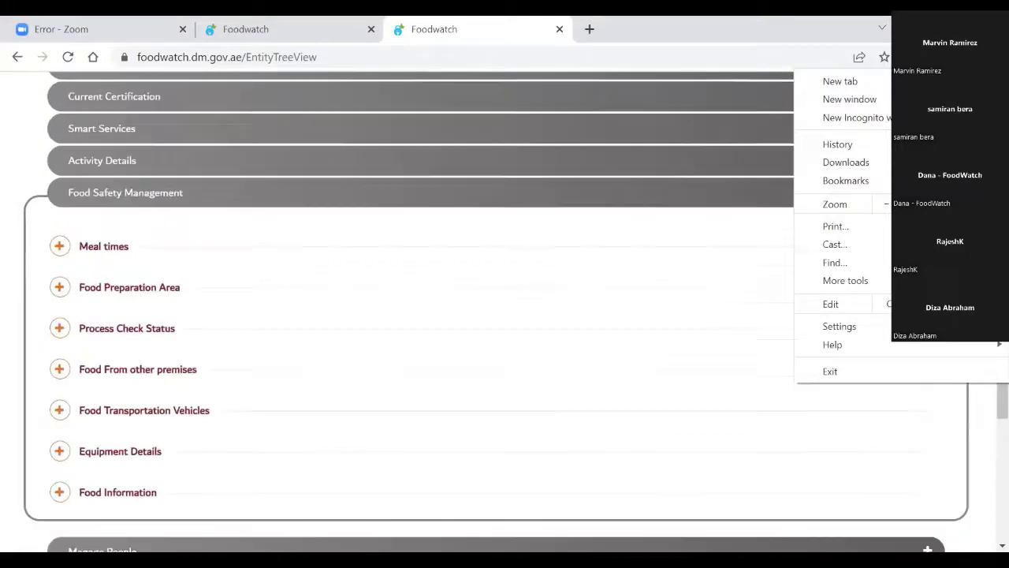
left_click(121, 335)
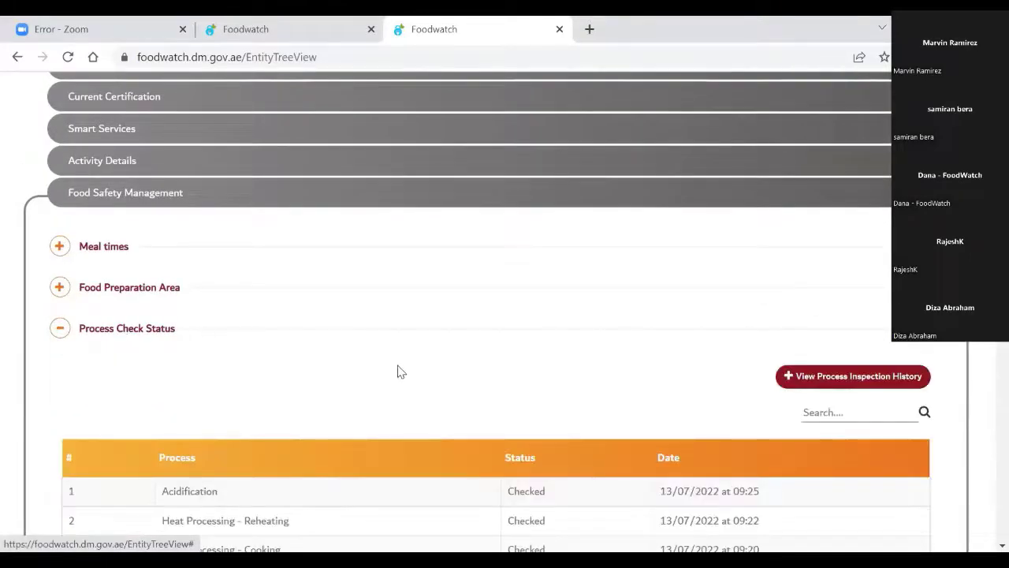
scroll(400, 371, "down", 2)
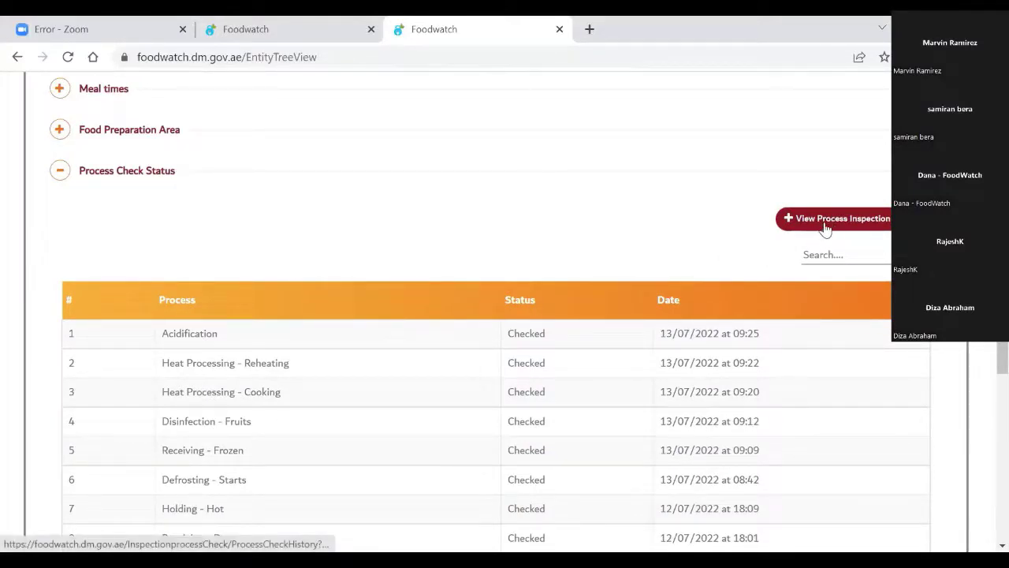
left_click(880, 221)
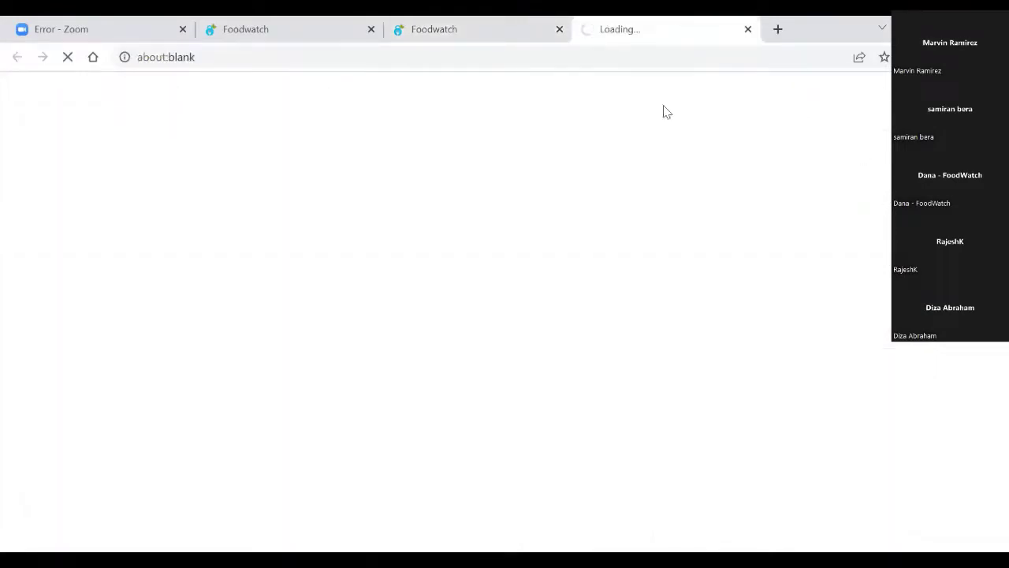